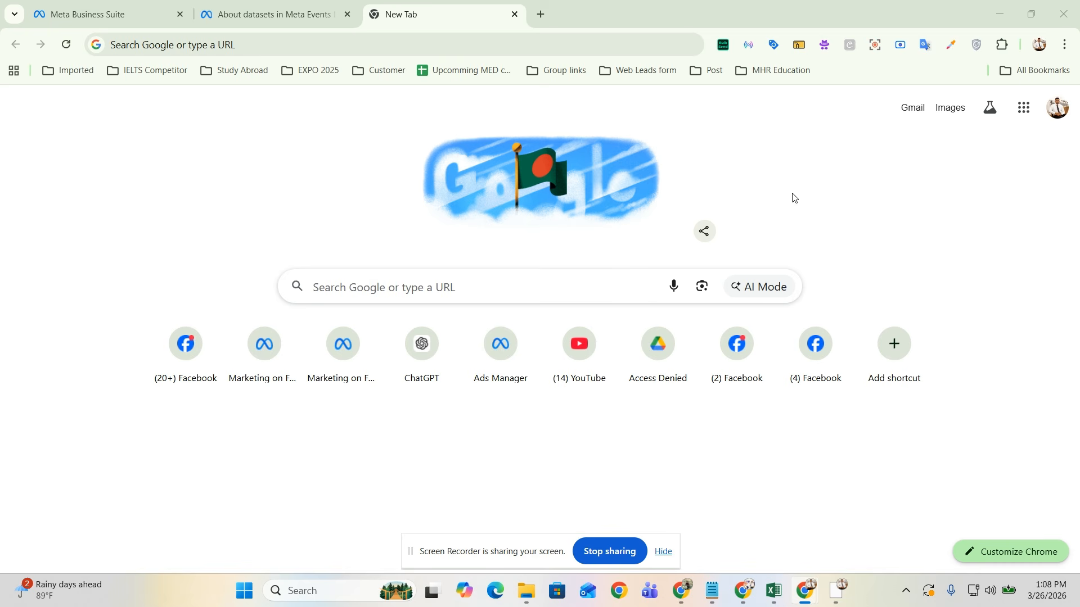
- Go to ads.facebook.com and start Ads Manager from the Meta for business page
left_click(512, 46)
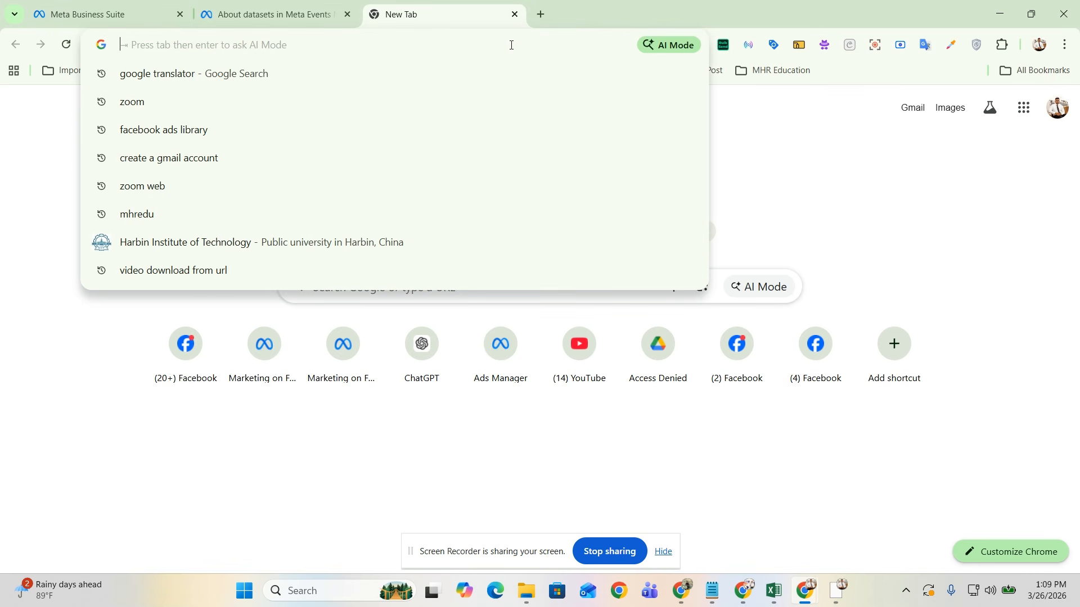
left_click(515, 14)
left_click(371, 14)
left_click(344, 43)
type("ads.facebook.com")
key("Return")
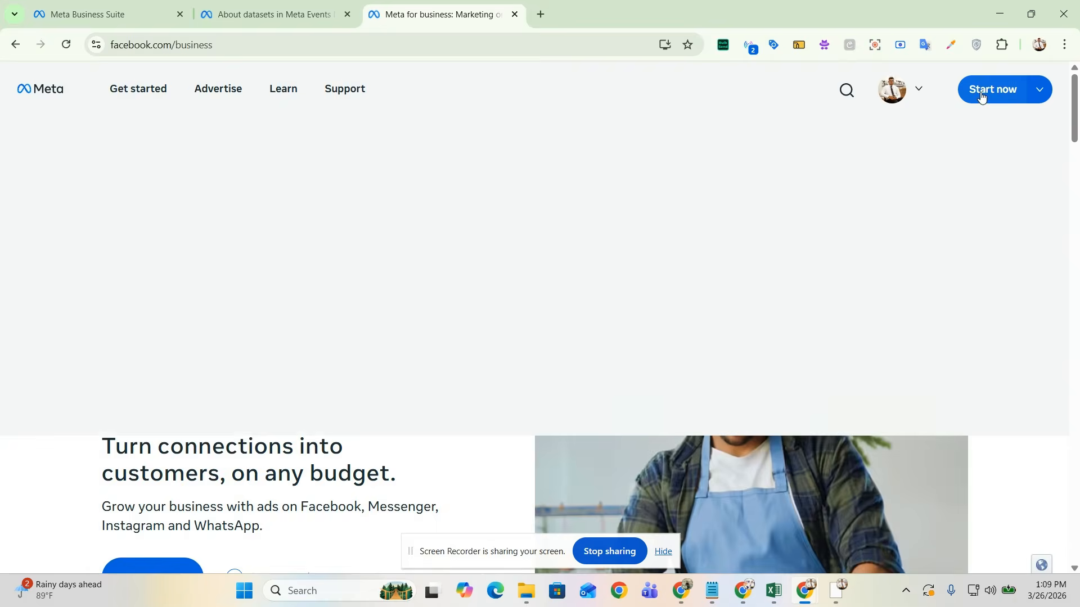
mouse_move(985, 96)
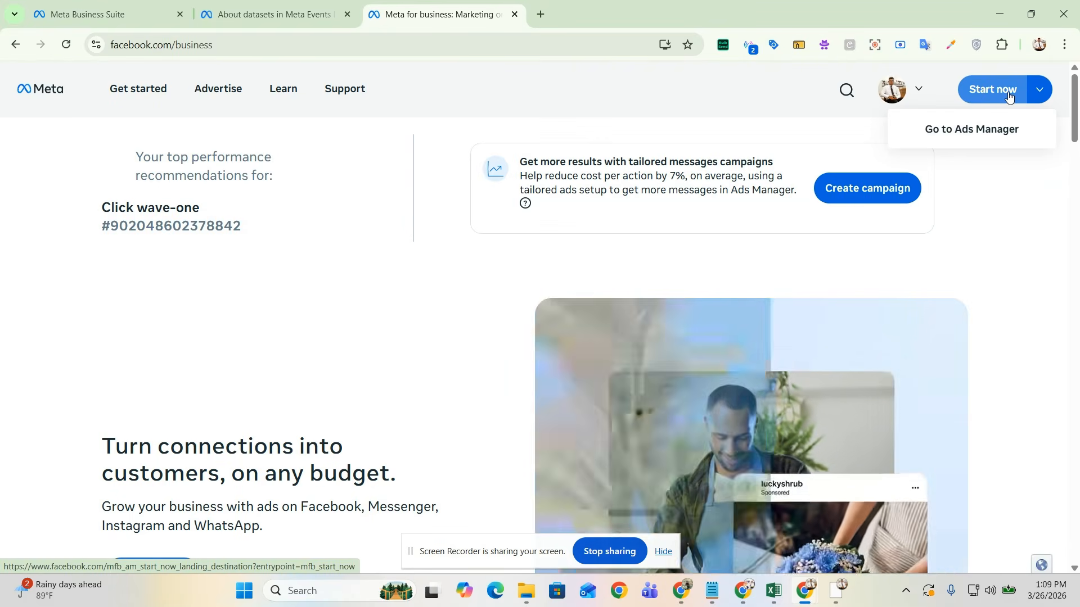
left_click(1009, 93)
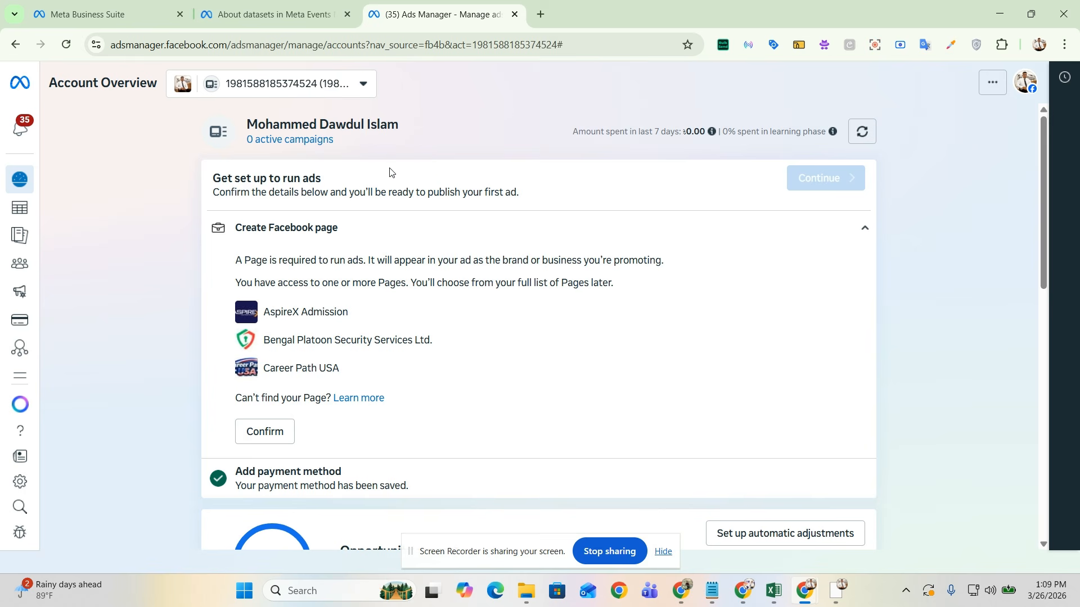
- Switch to the Click wave-one ad account in the Click Wave business portfolio
left_click(345, 90)
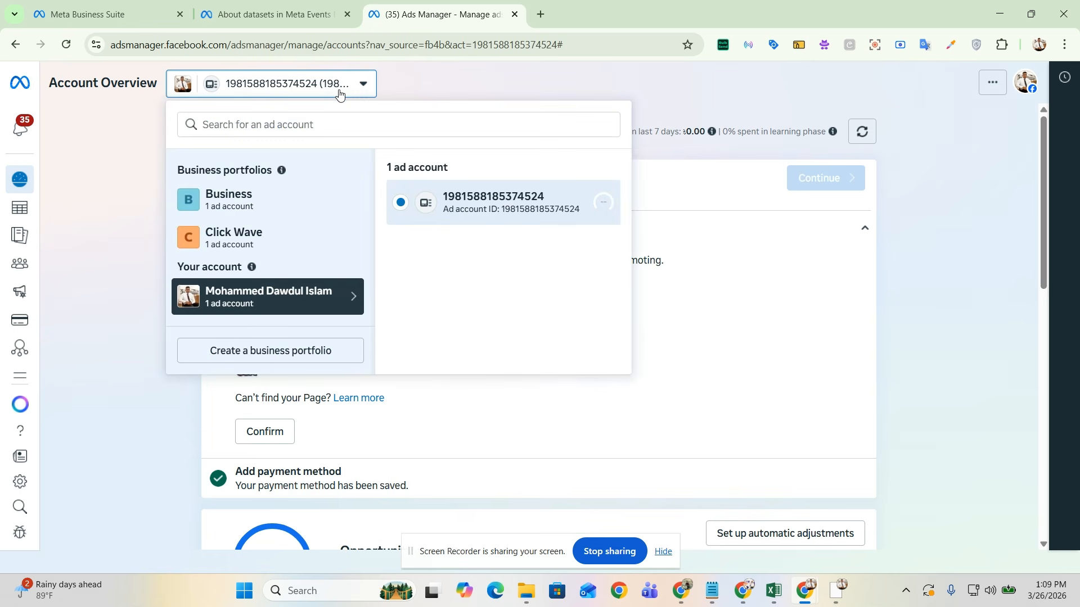
left_click(268, 239)
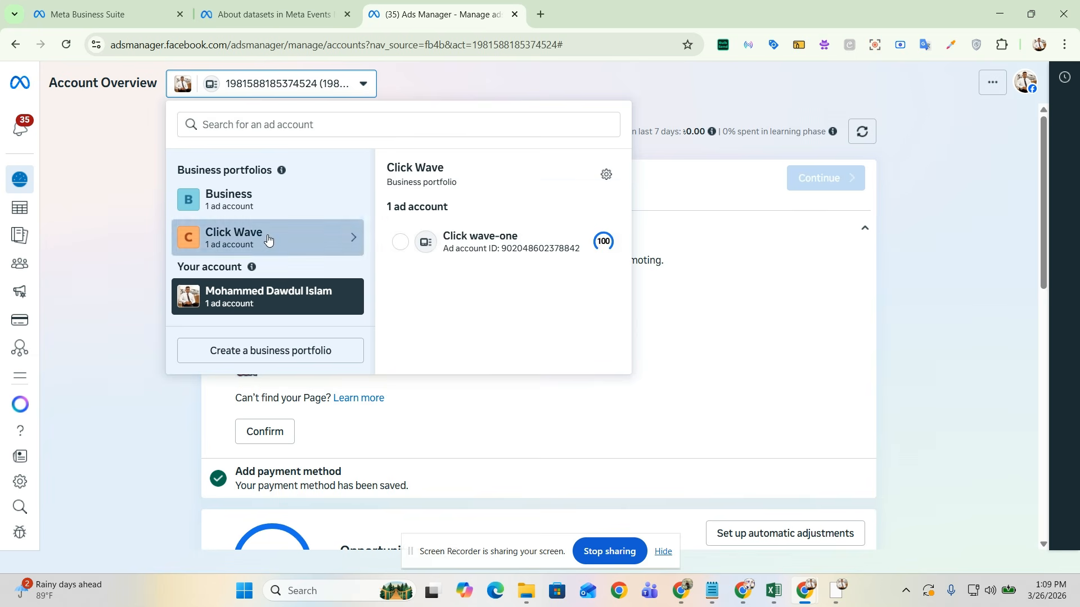
left_click(470, 243)
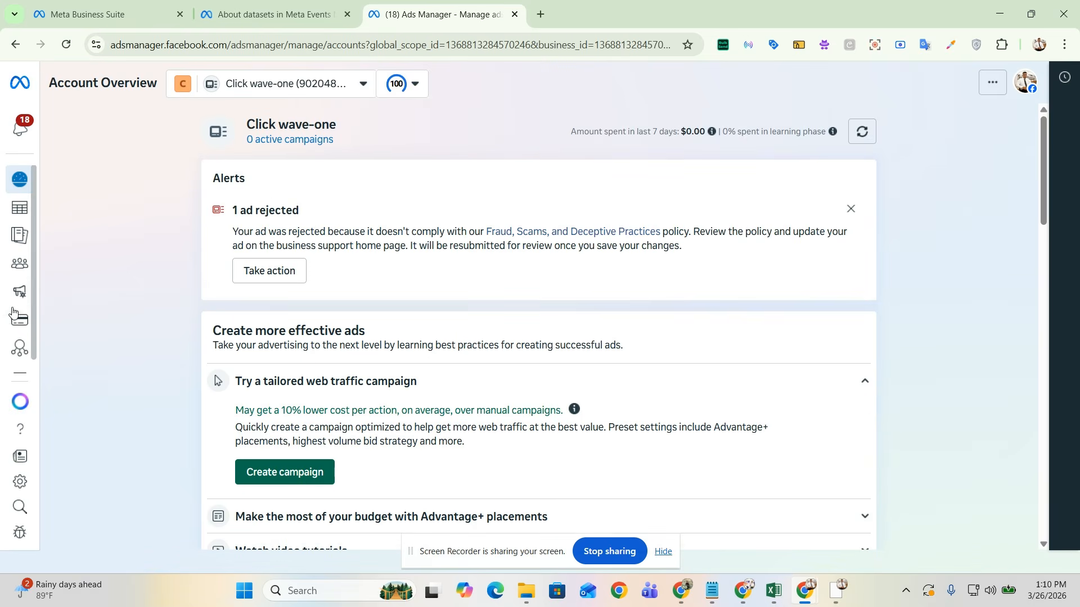
- Open the Business settings of the Click Wave portfolio from the full list of tools
mouse_move(36, 364)
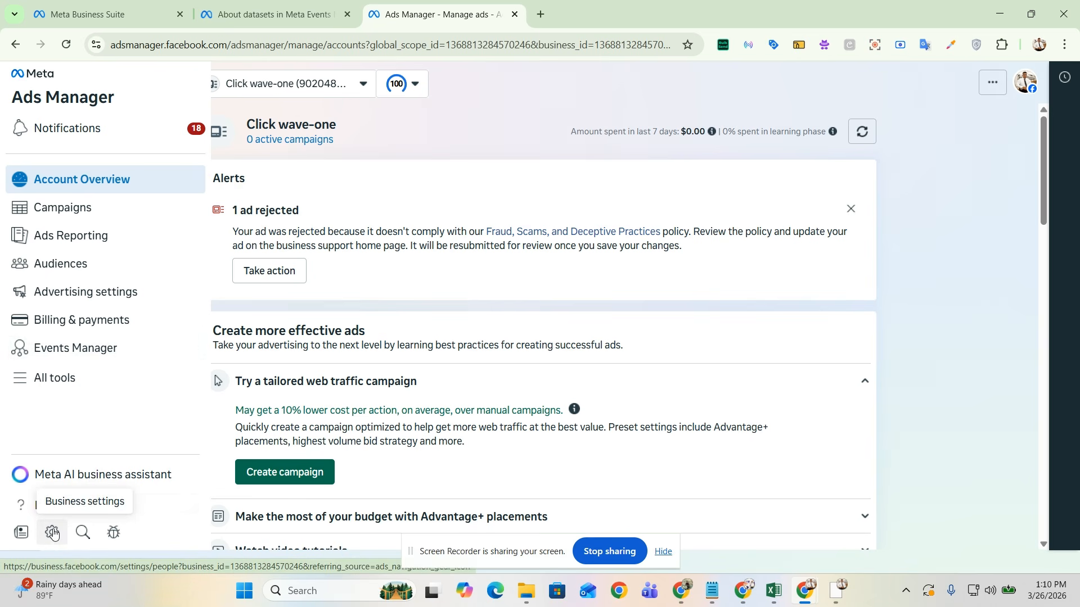
left_click(25, 384)
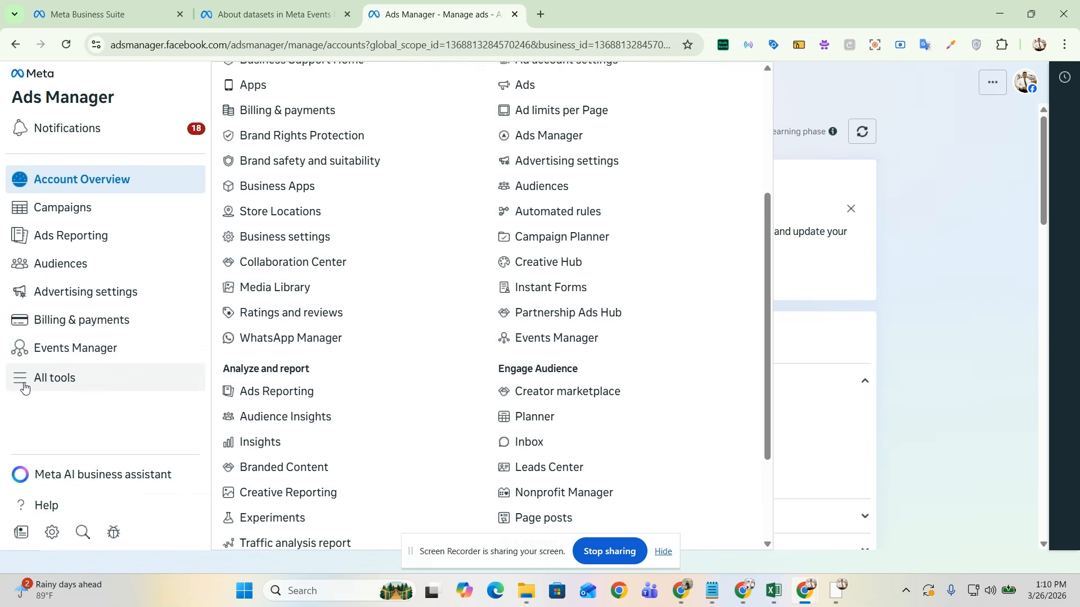
left_click(17, 382)
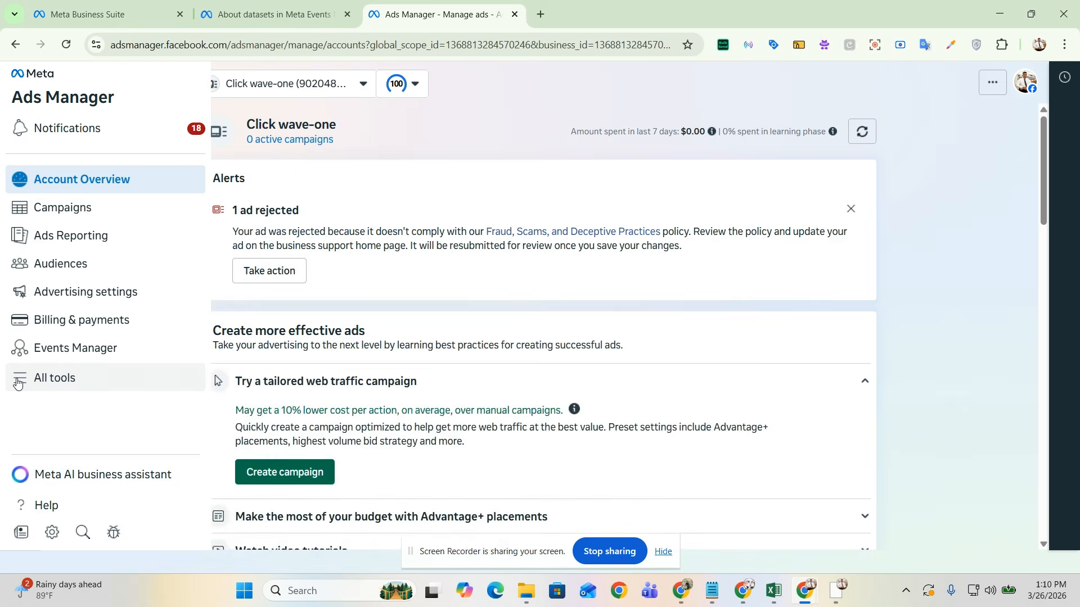
left_click(16, 382)
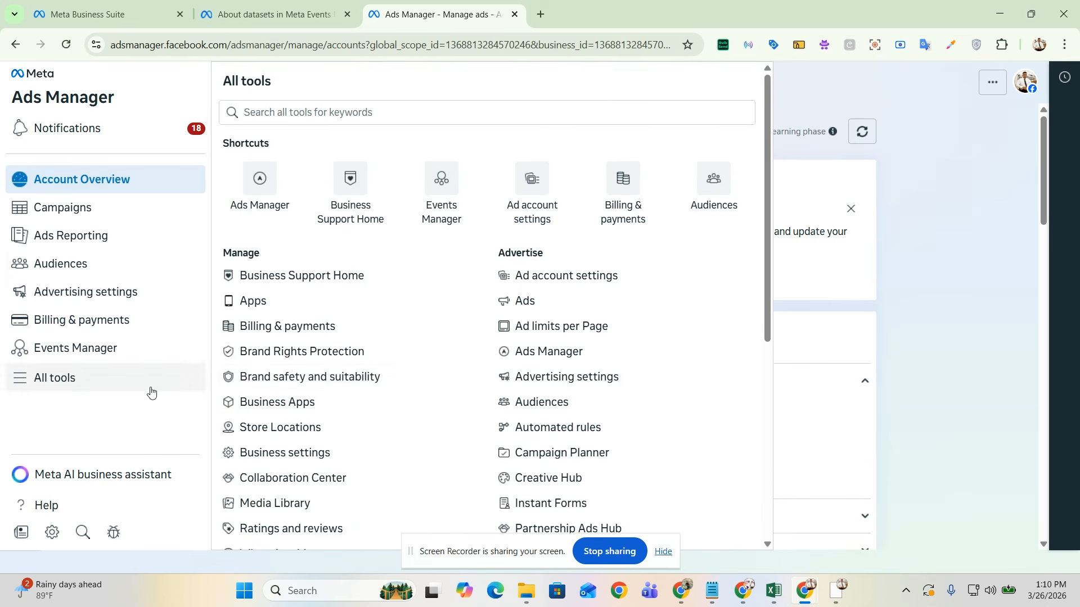
scroll(337, 393, "down", 2)
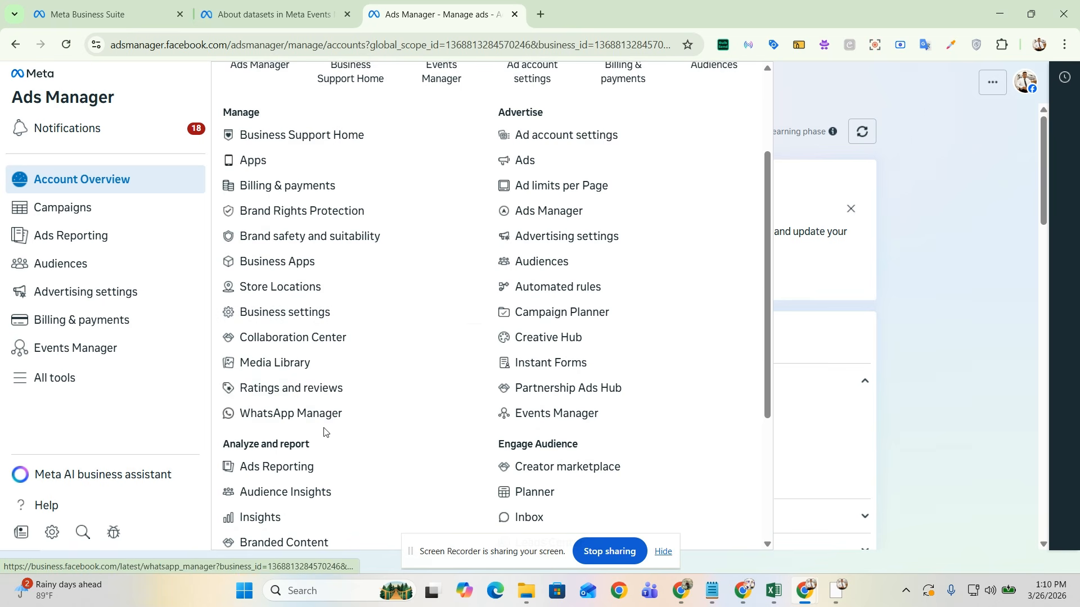
scroll(348, 374, "down", 1)
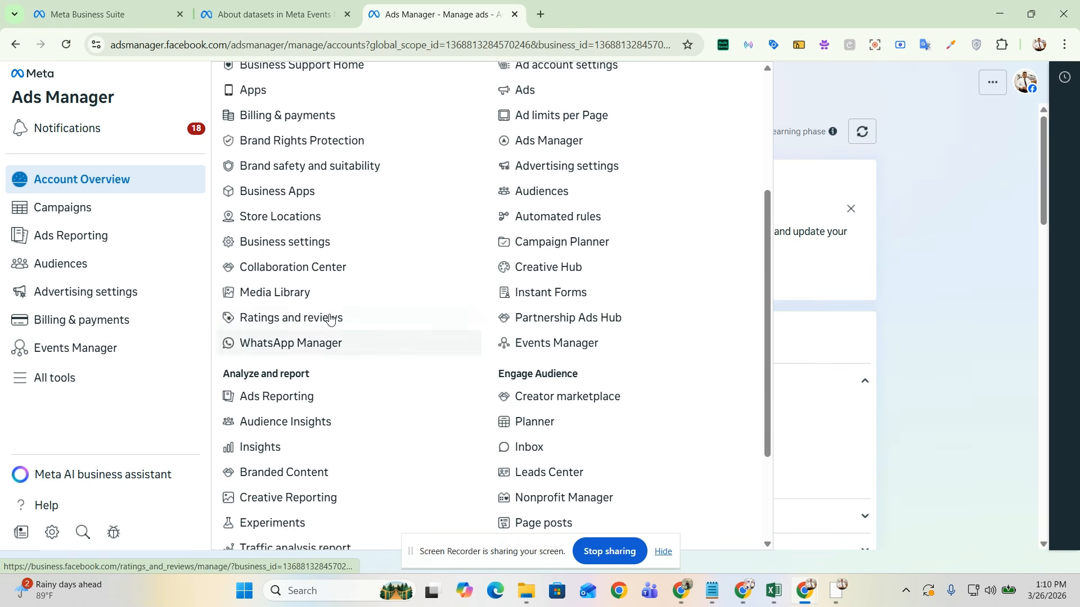
scroll(308, 254, "down", 1)
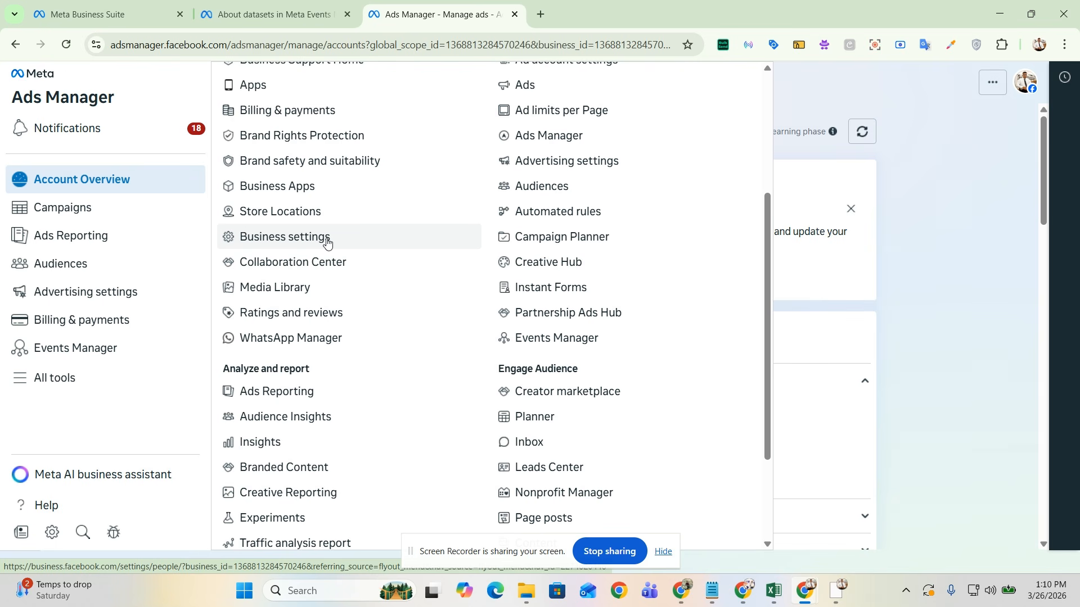
left_click(327, 242)
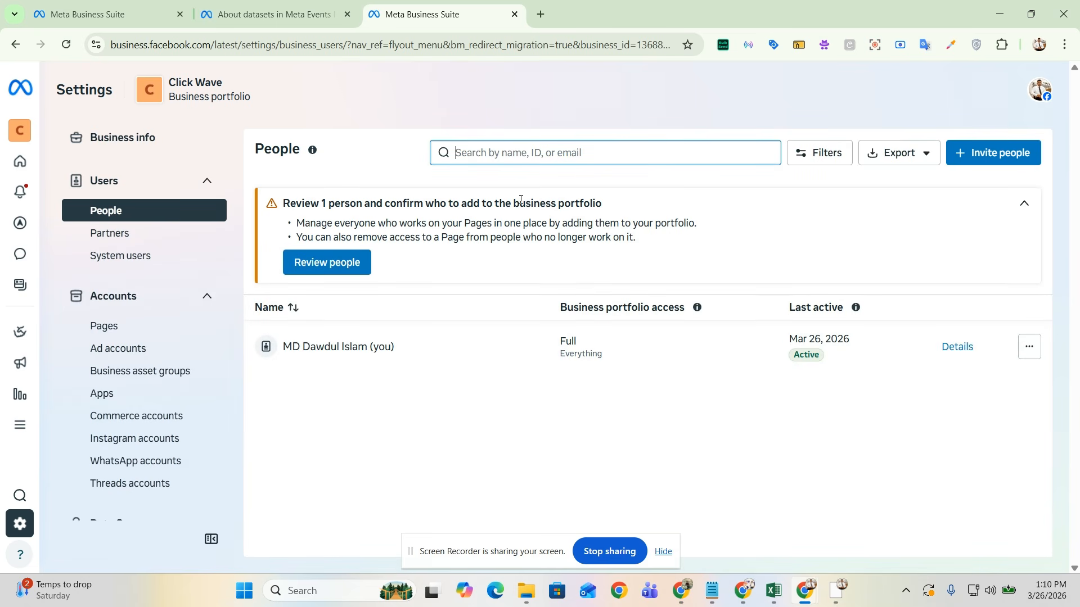
- Show the portfolio's Datasets & pixels list under Data Sources, with no dataset's details open
scroll(175, 259, "down", 1)
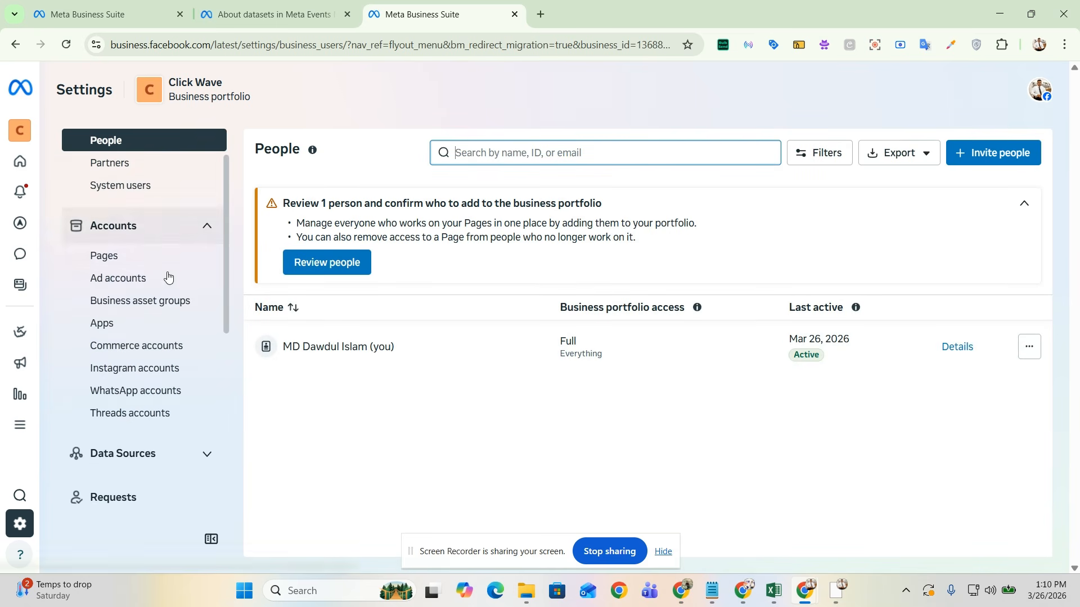
scroll(176, 258, "down", 3)
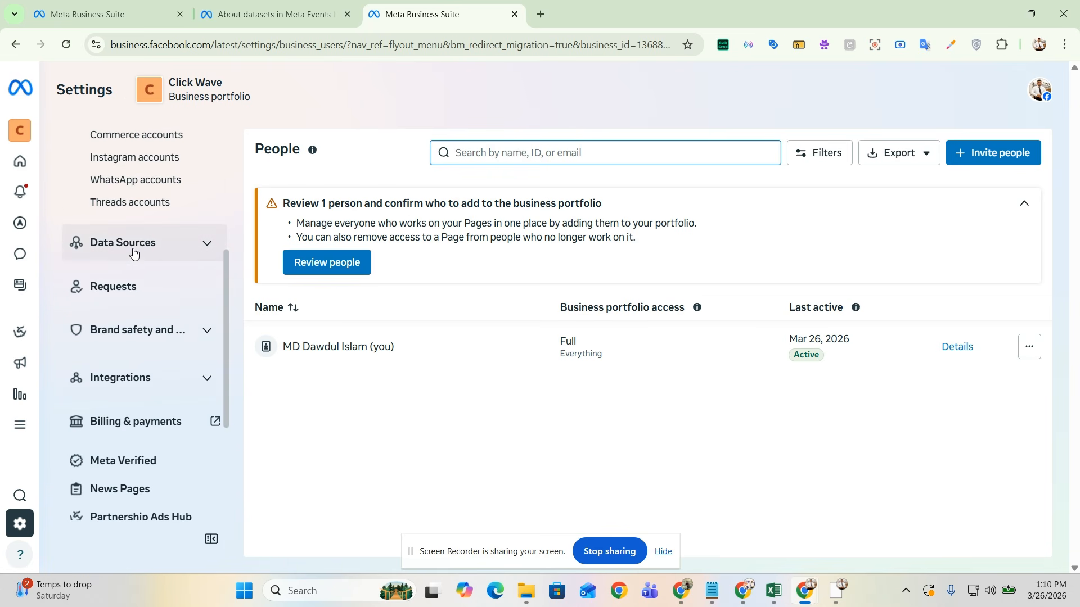
left_click(167, 253)
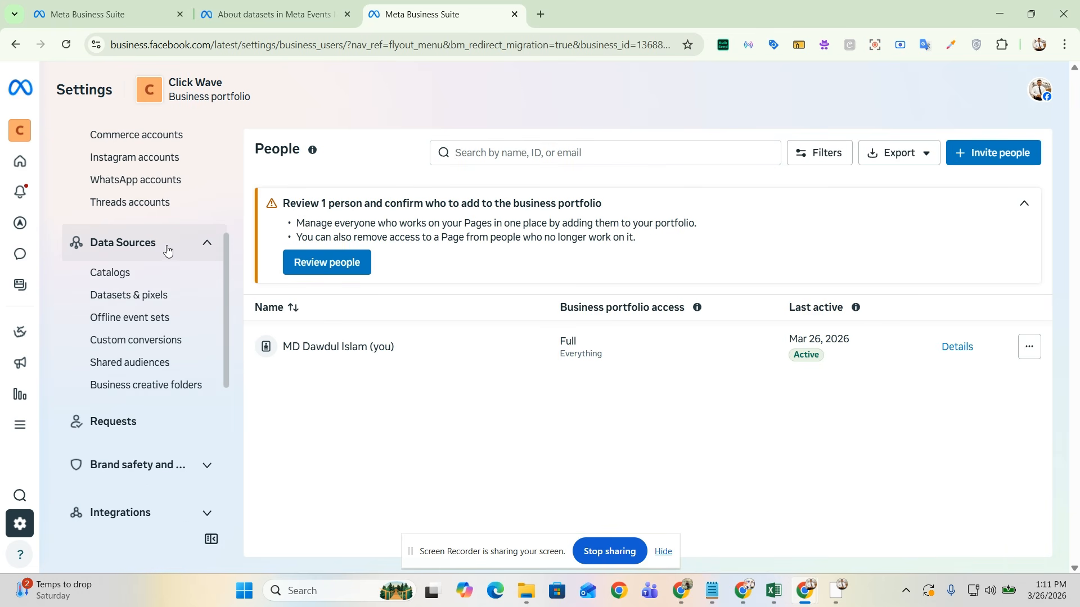
left_click(144, 297)
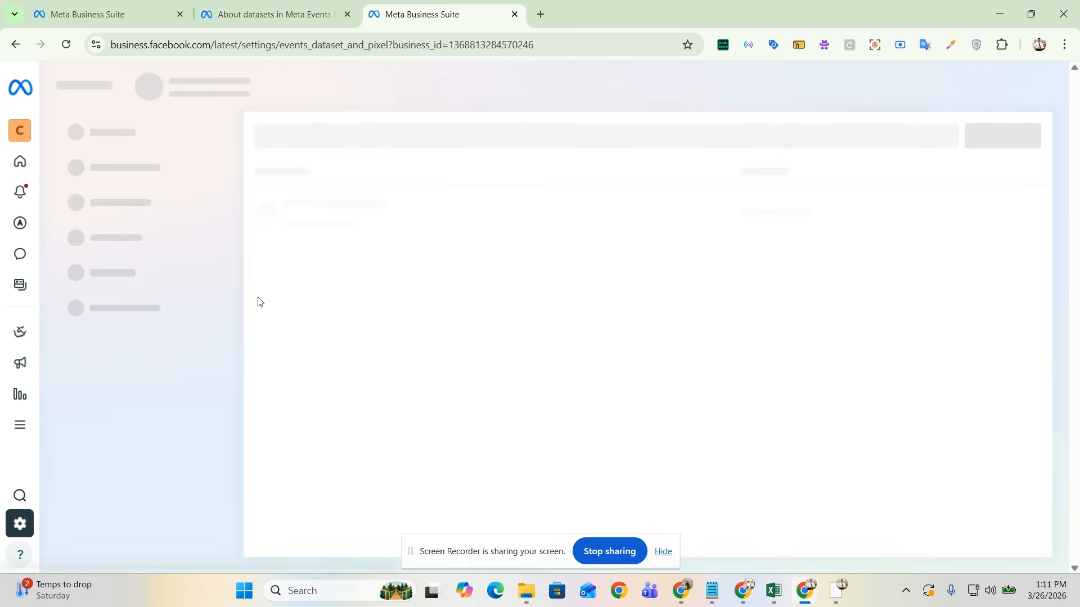
left_click(467, 242)
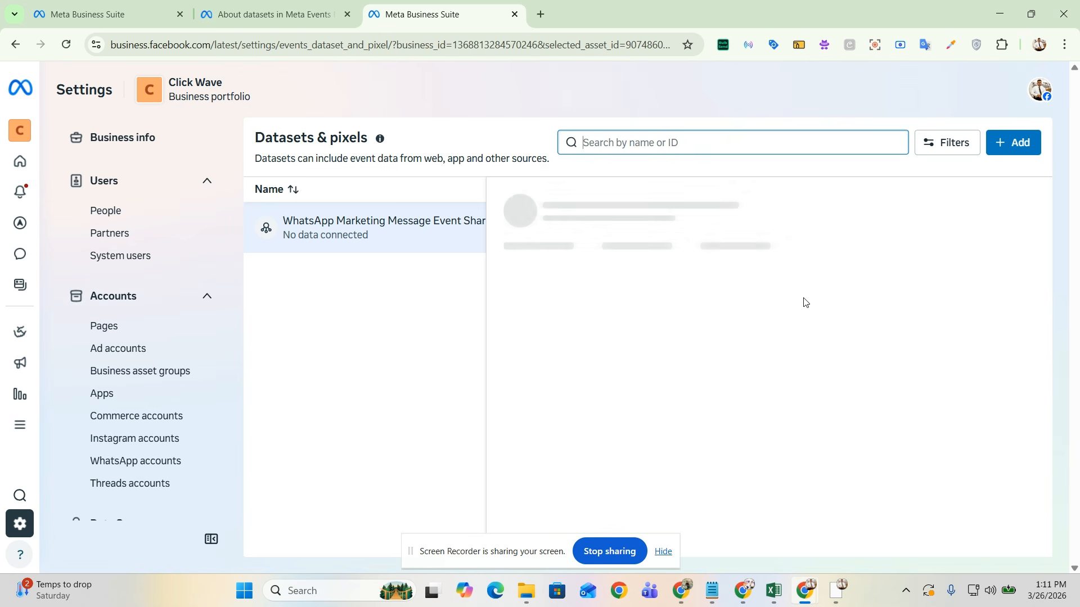
left_click(1021, 214)
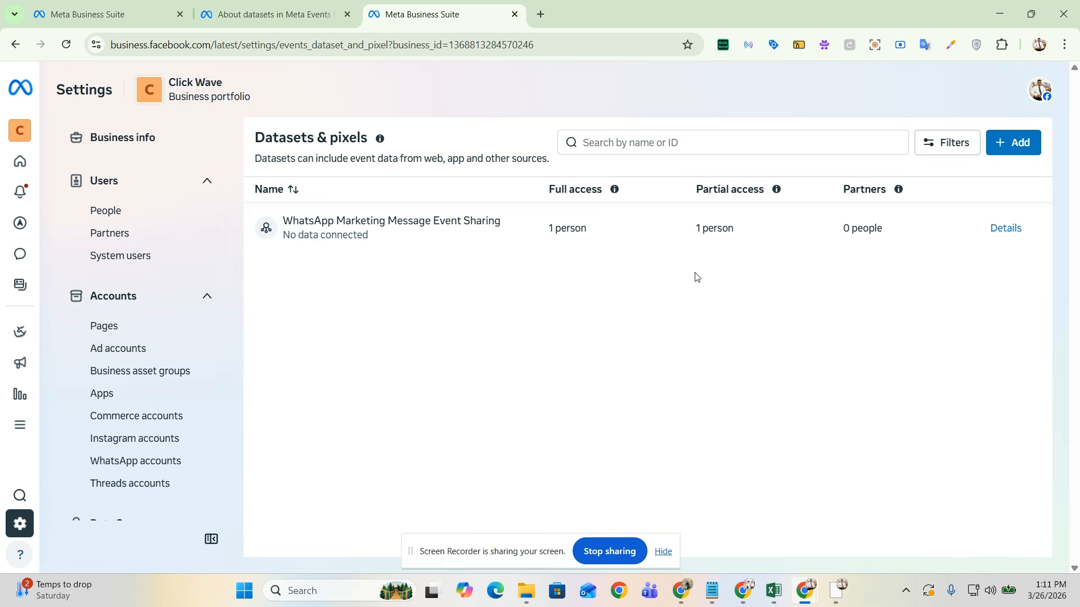
- Start a new dataset and name it "world mart bd"
left_click(1018, 144)
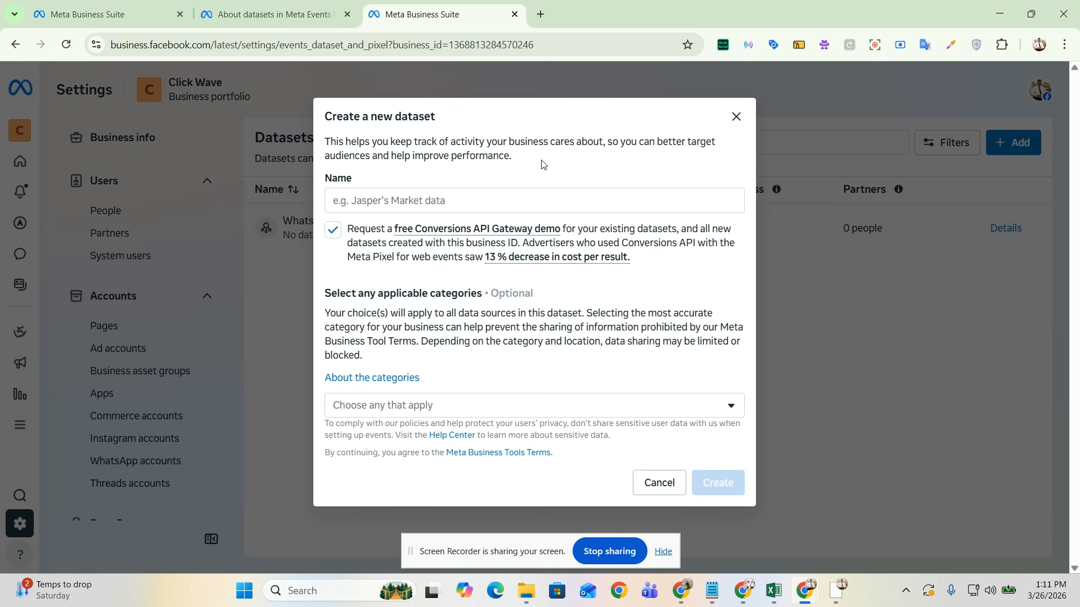
left_click(466, 202)
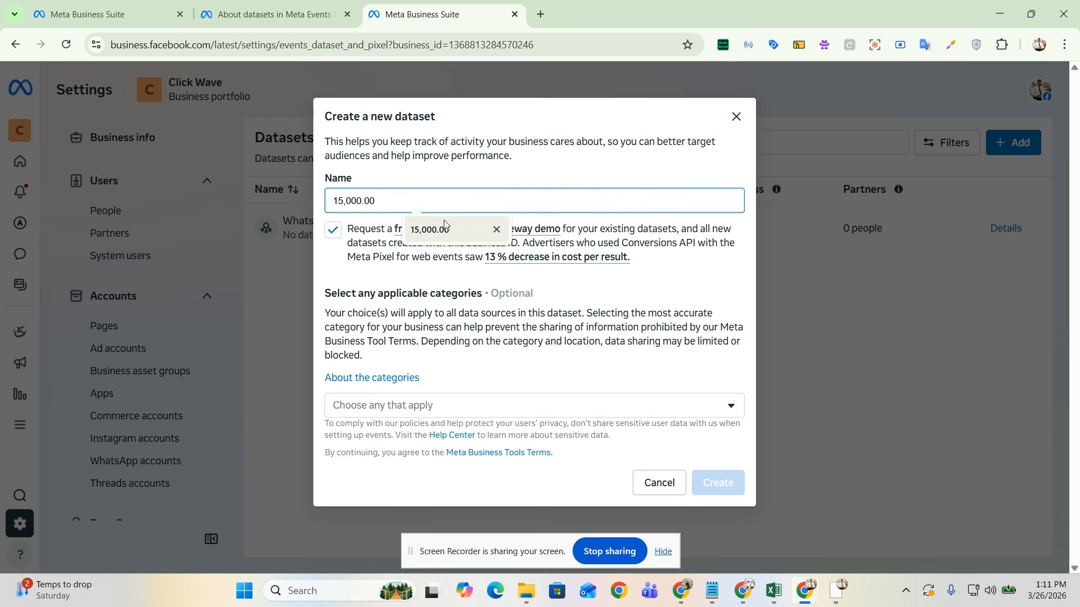
type("wor")
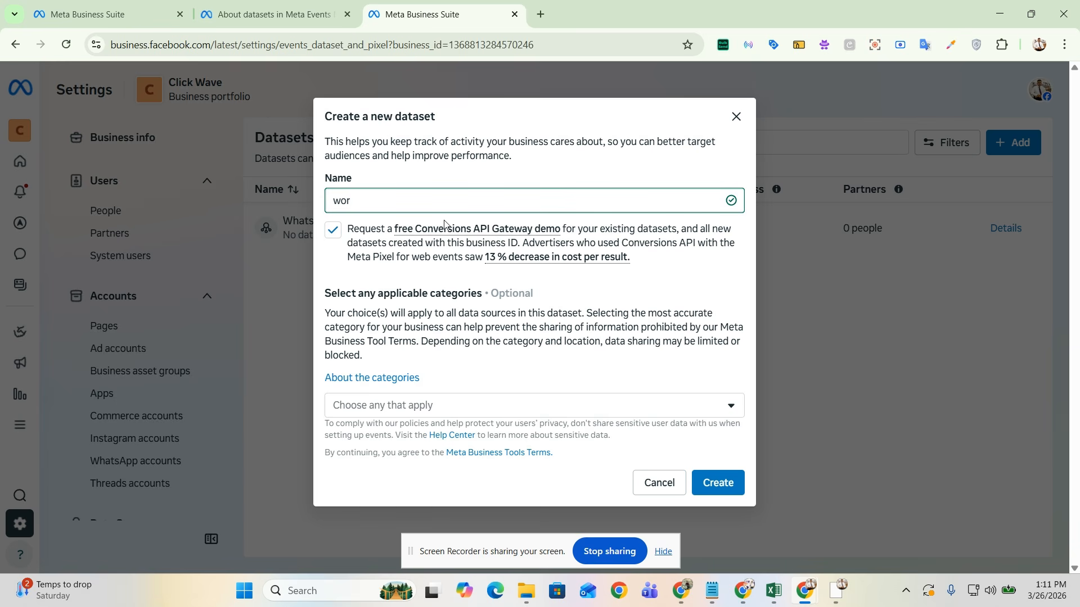
type("ld mart bd")
- Examine the optional dataset categories and the Financial service description without choosing any category
left_click(518, 406)
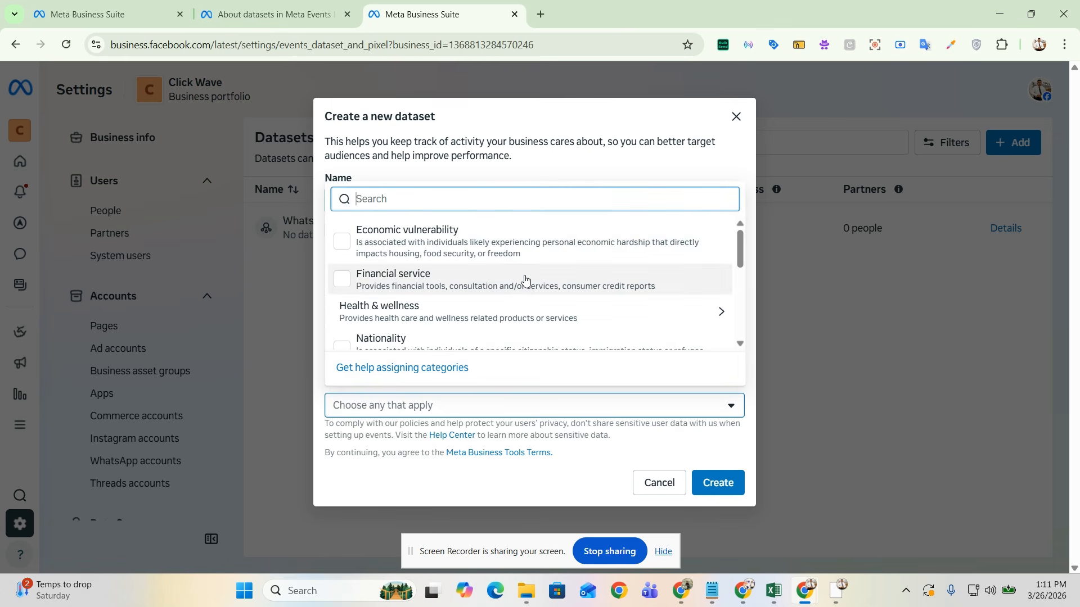
scroll(529, 257, "down", 4)
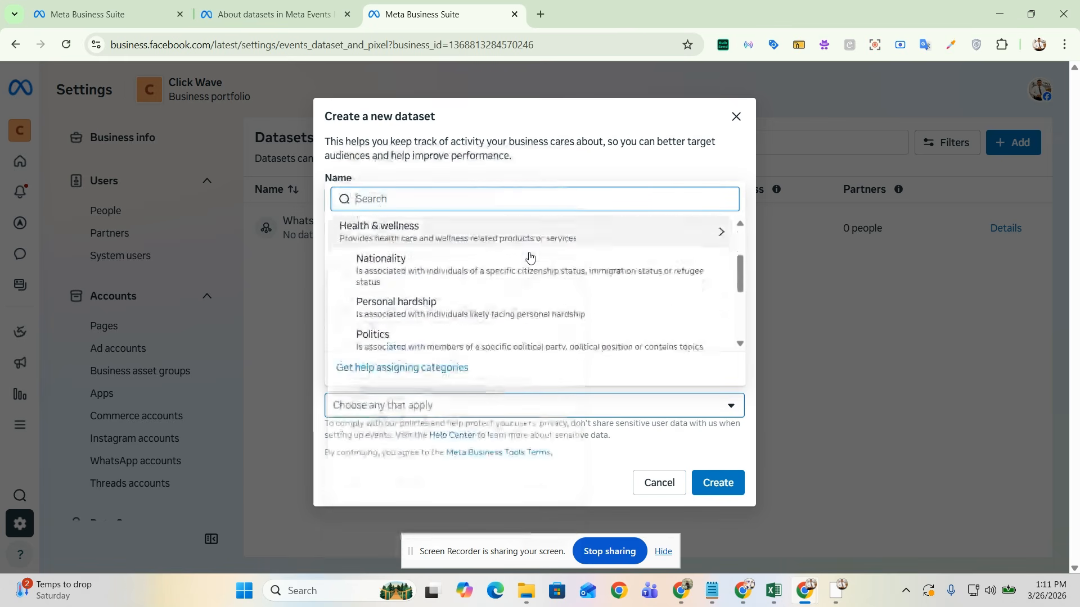
scroll(529, 257, "down", 3)
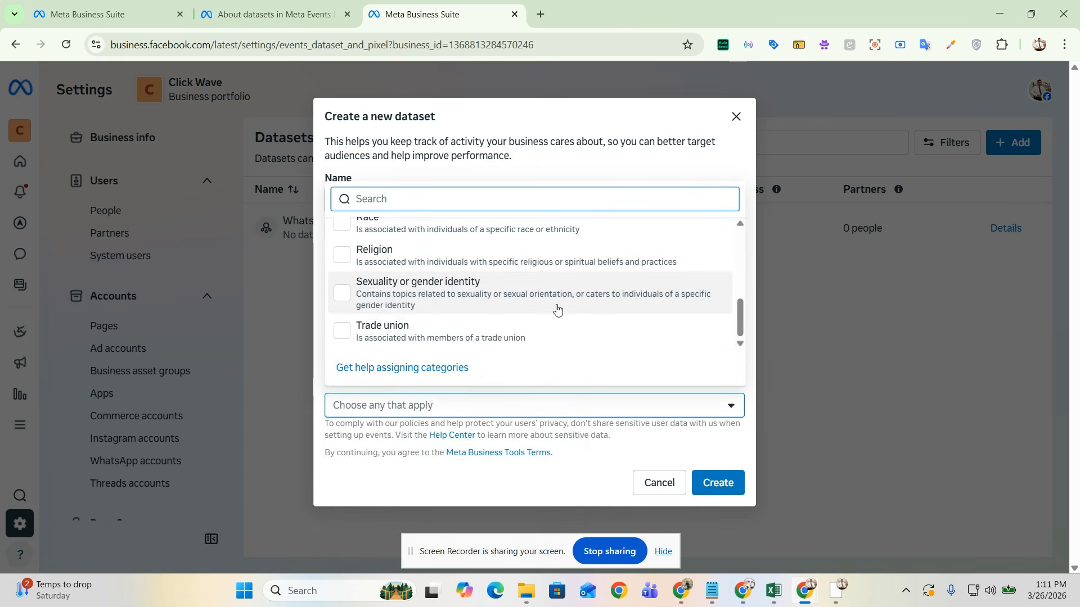
scroll(544, 316, "up", 7)
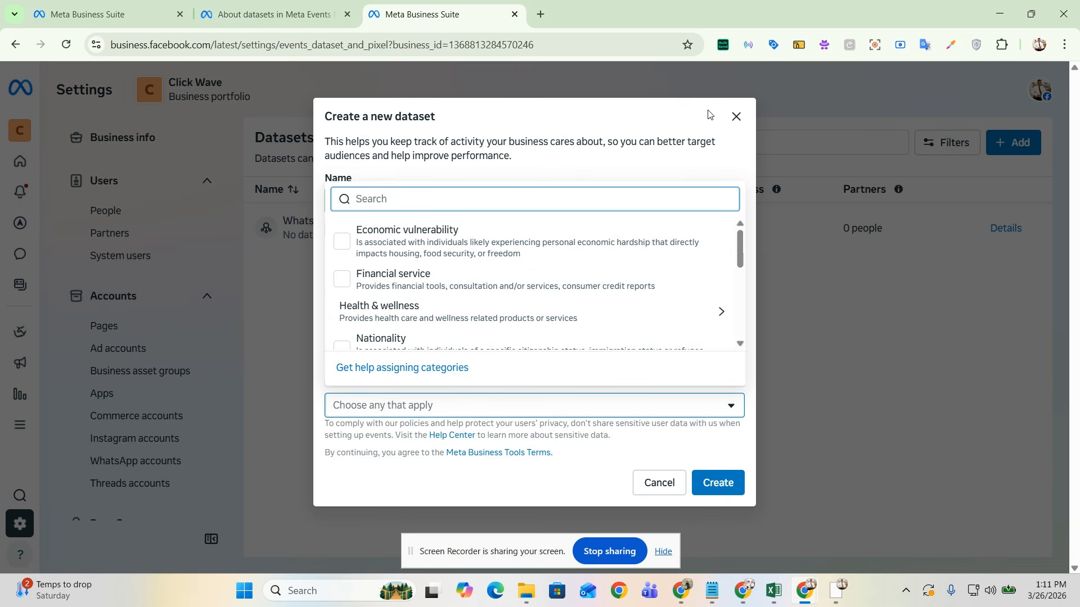
left_click(660, 123)
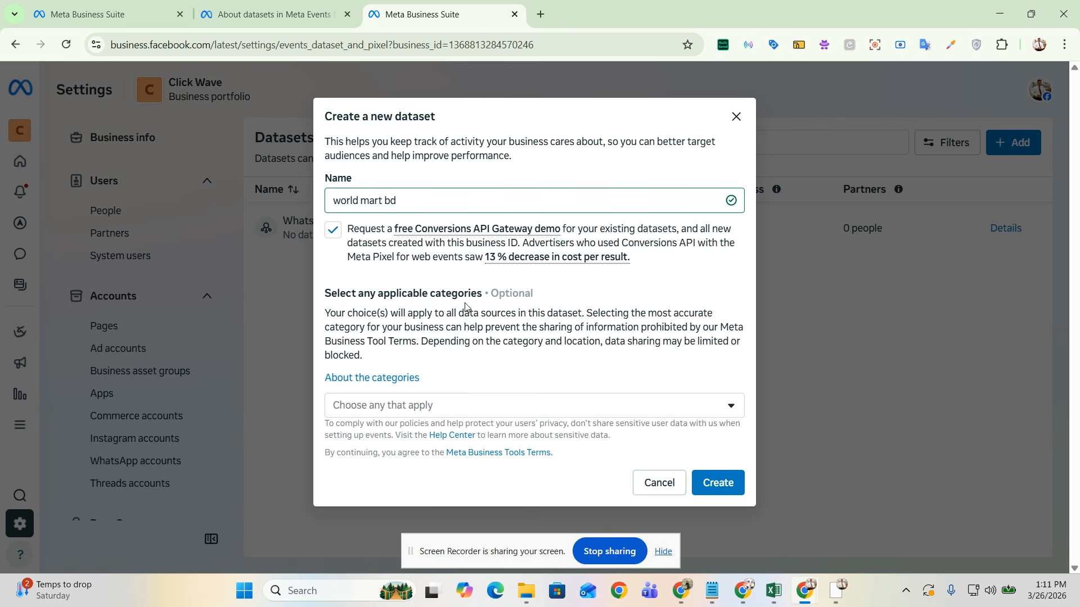
left_click(492, 406)
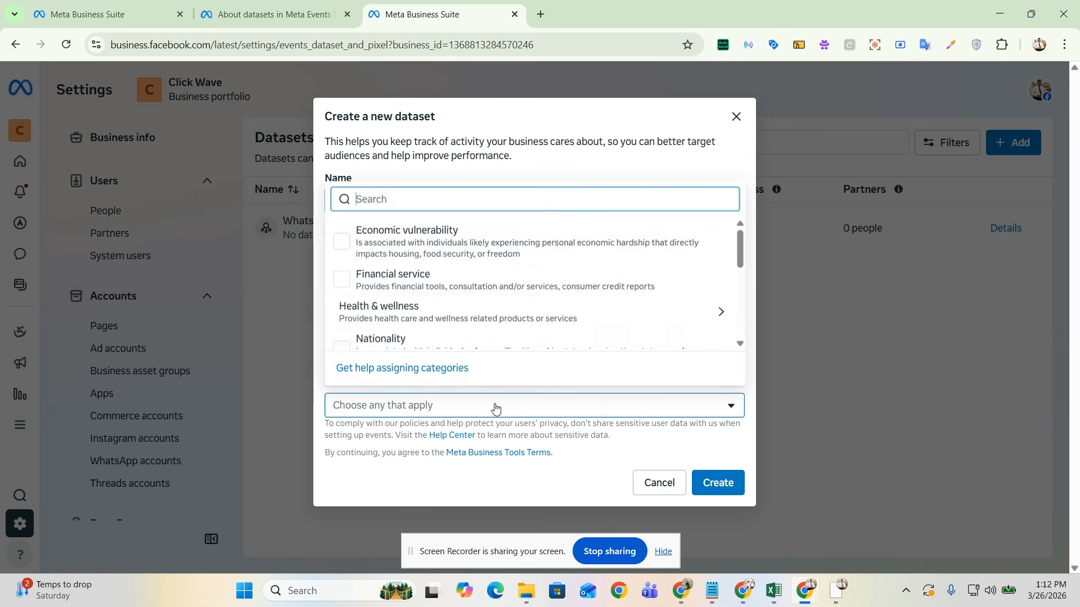
mouse_move(474, 282)
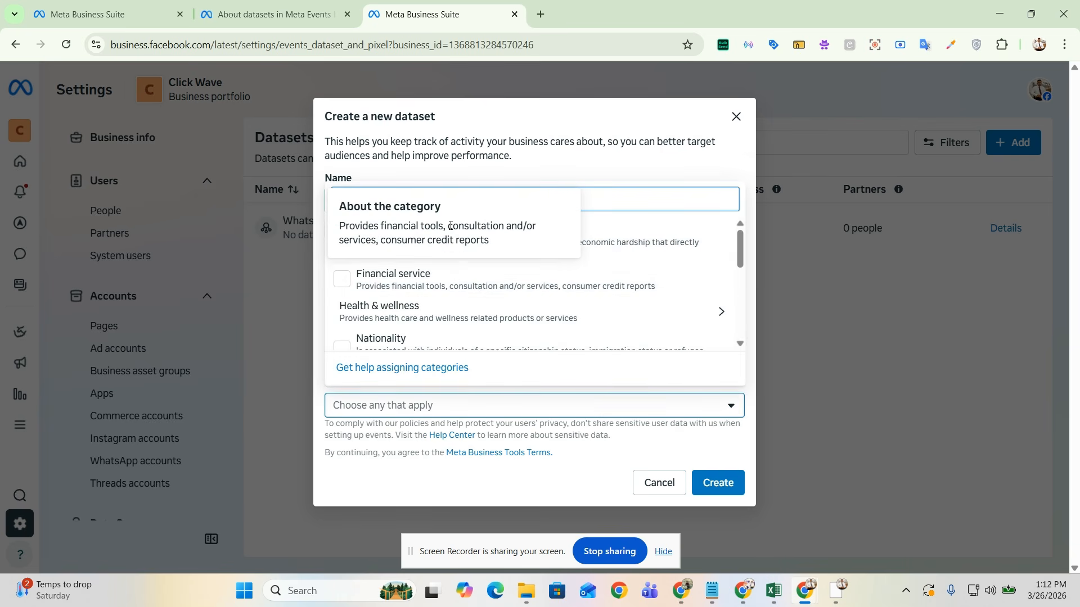
left_click(641, 173)
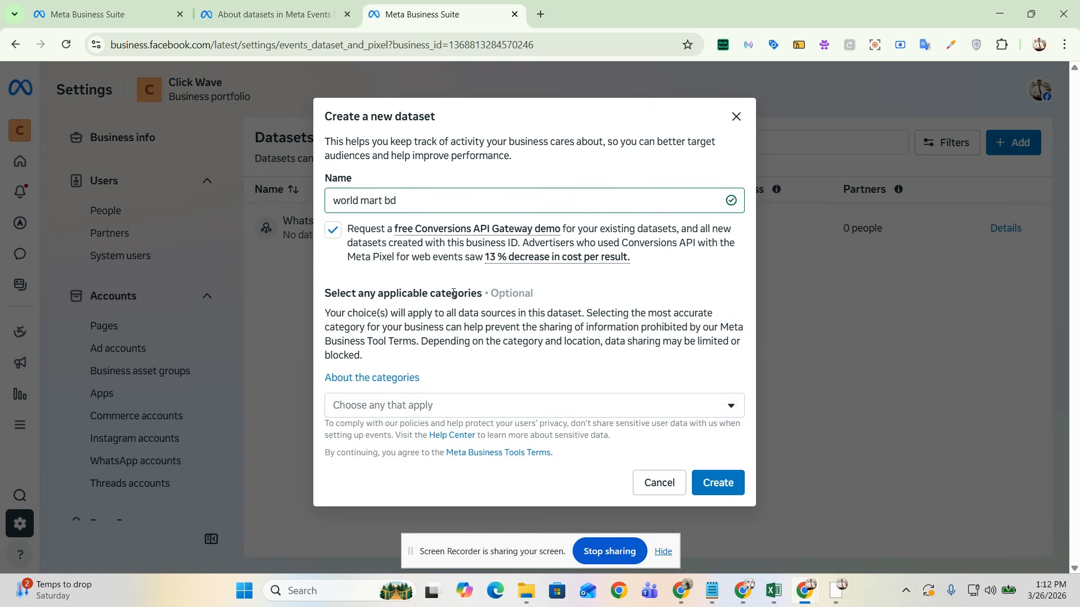
- Create the dataset connected to the Click wave-one ad account and open it in Events Manager
left_click(712, 481)
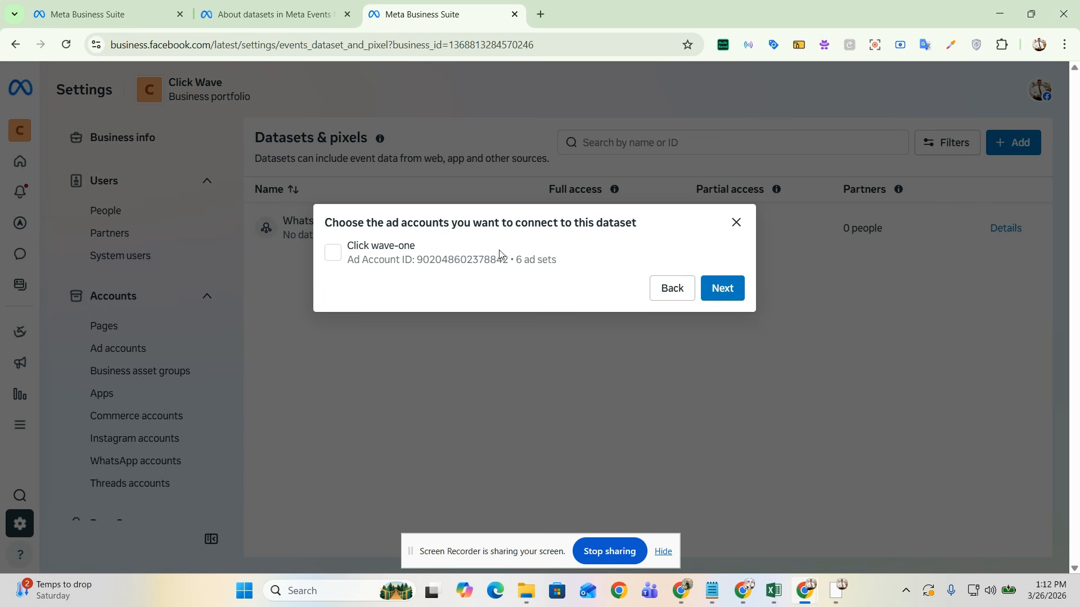
left_click(335, 254)
left_click(725, 290)
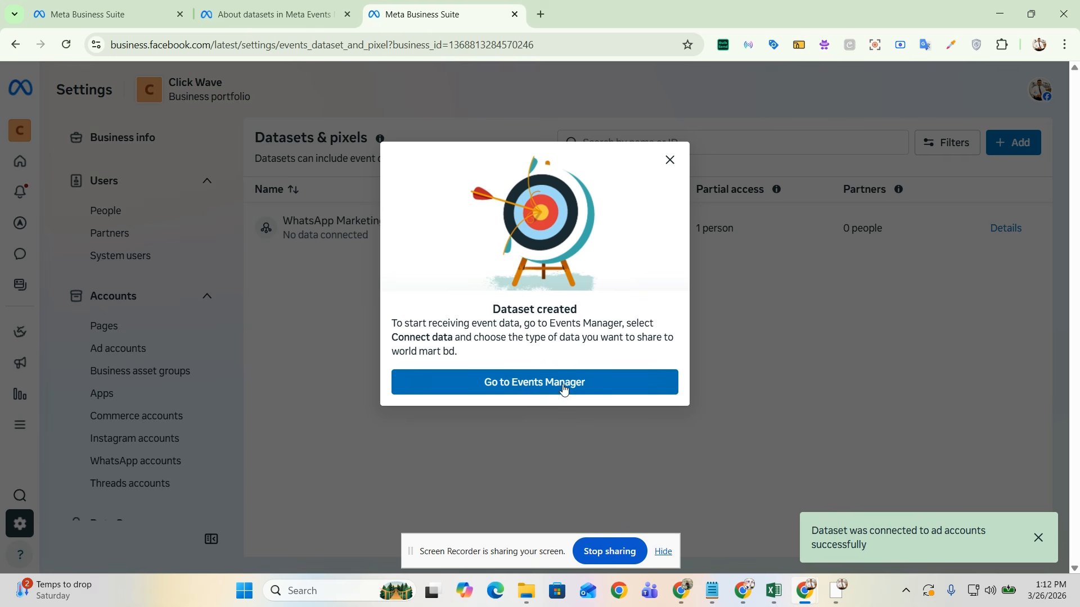
left_click(530, 388)
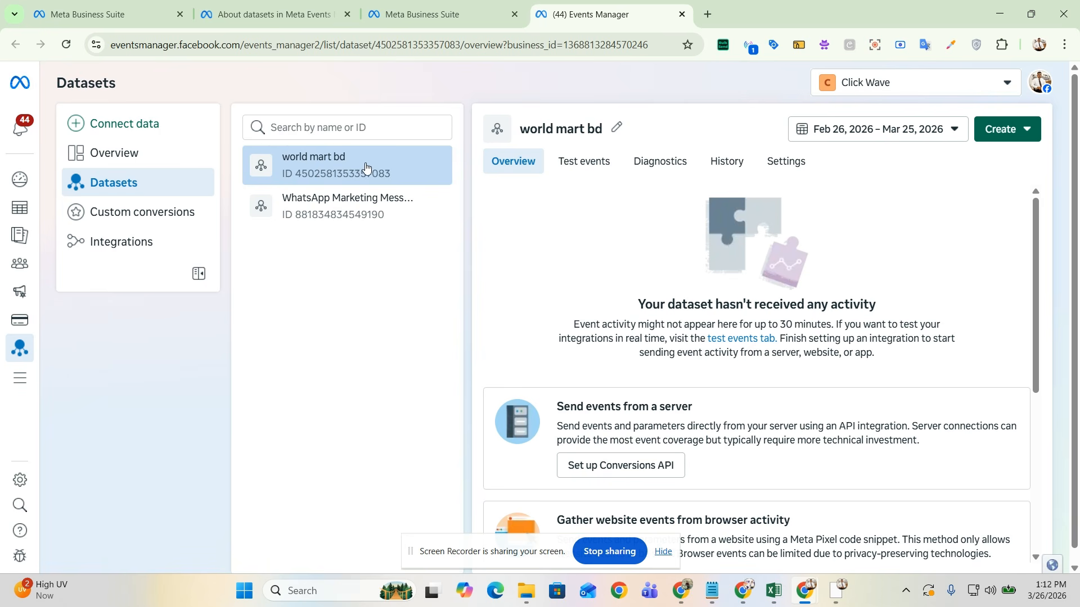
- Open the settings of the world mart bd dataset and copy its dataset ID to the clipboard
left_click(787, 171)
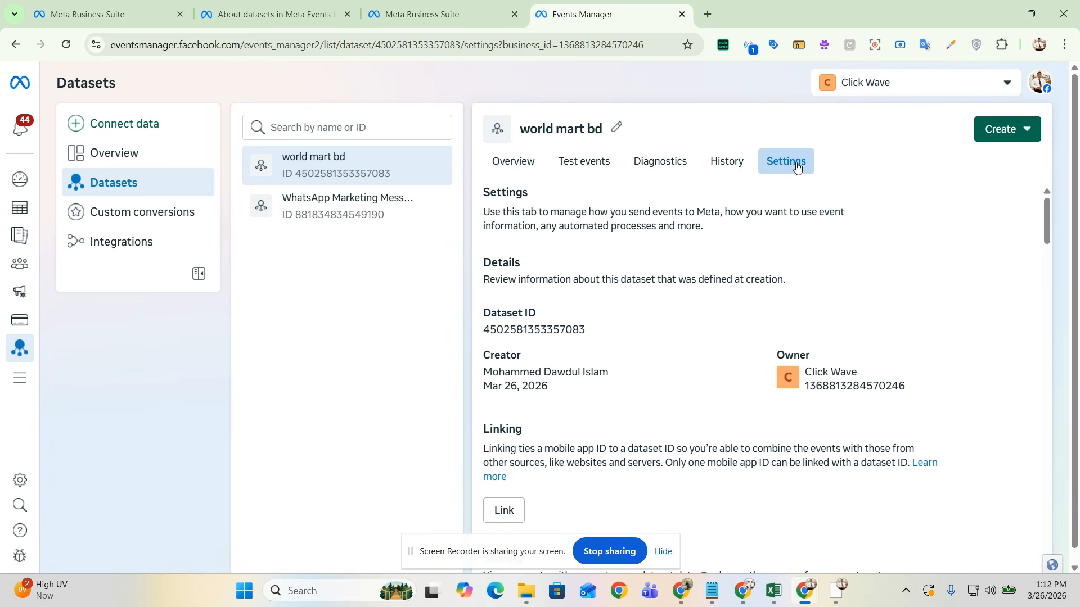
scroll(557, 243, "down", 2)
scroll(560, 248, "up", 1)
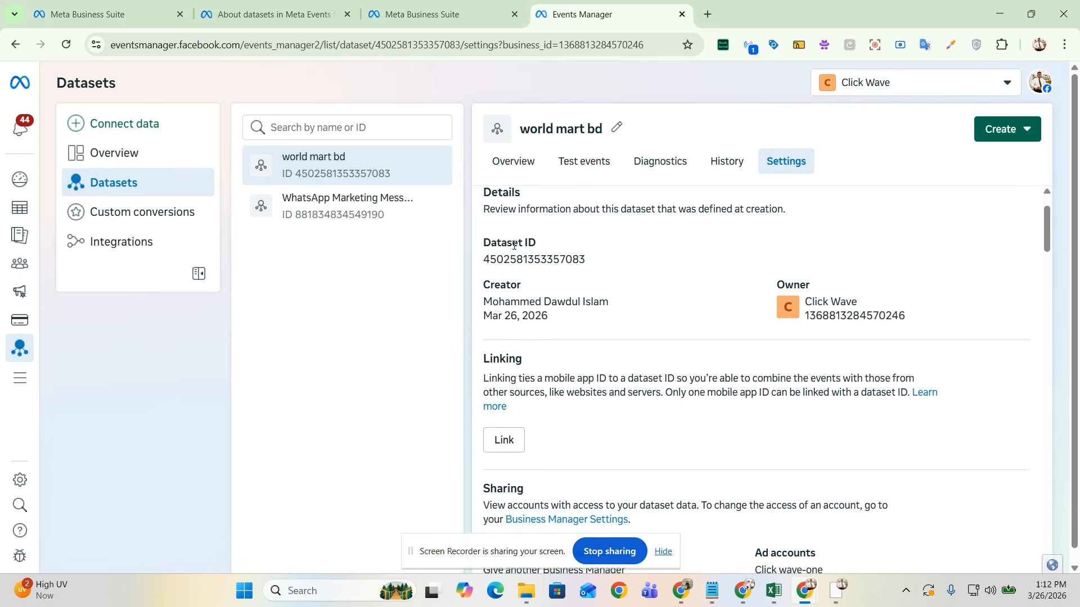
left_click(553, 265)
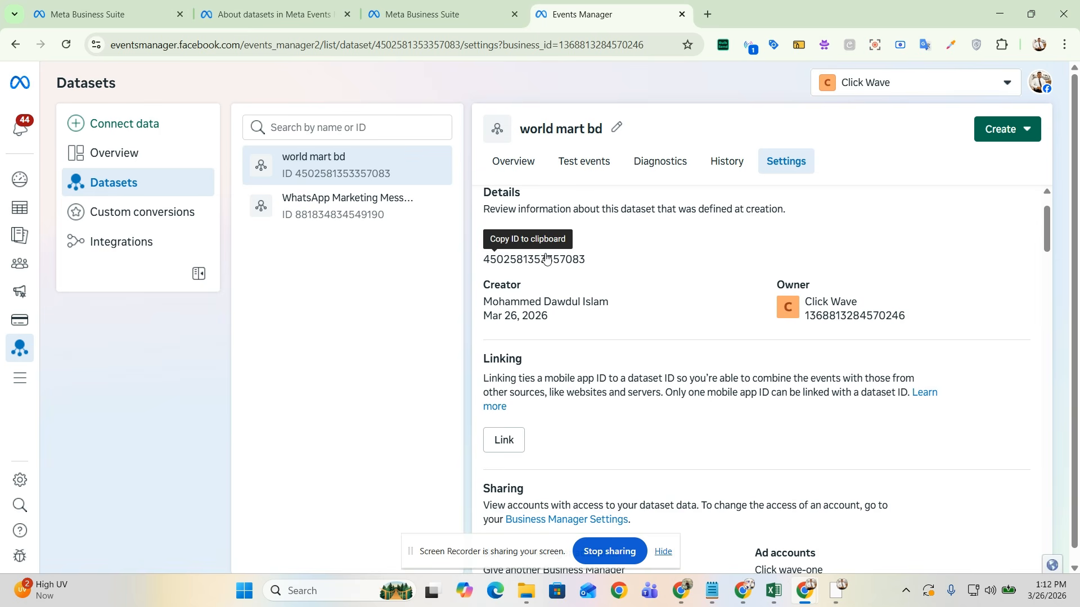
- Open a blank Notepad document and maximize its window
left_click(298, 591)
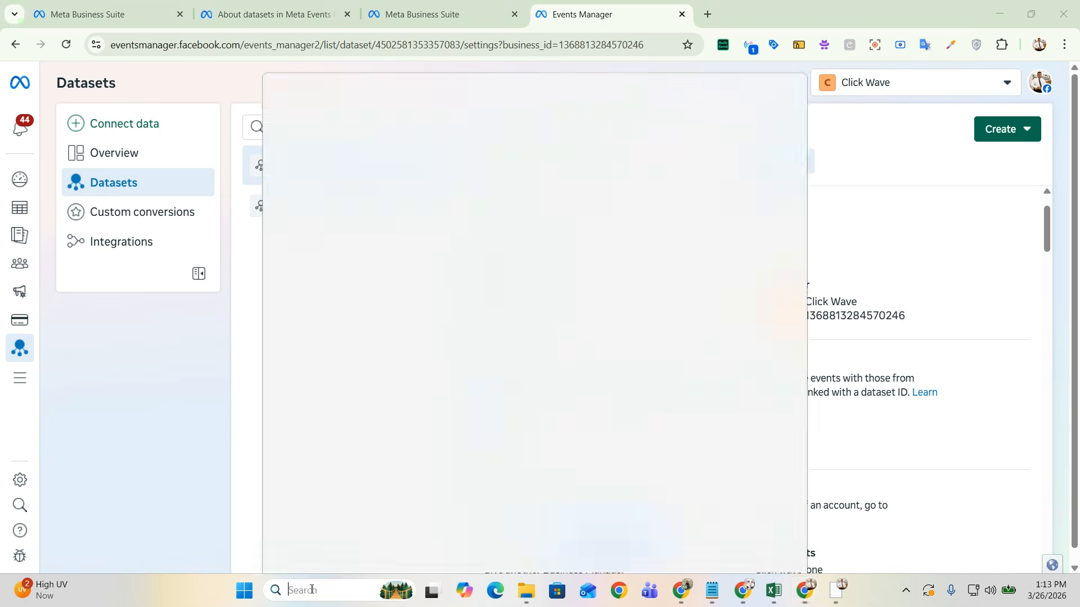
type("note")
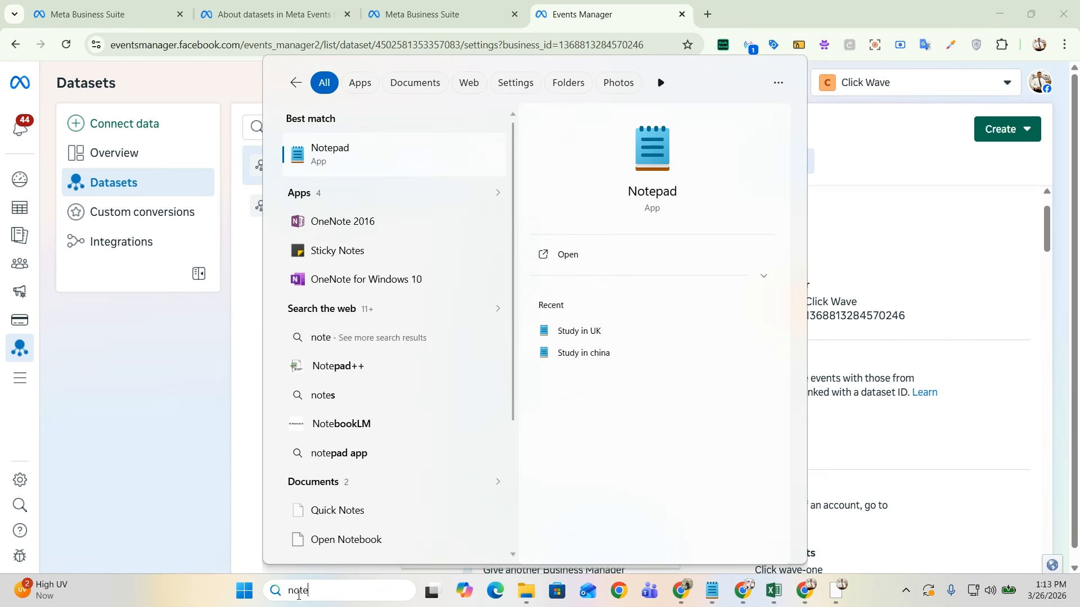
key("Escape")
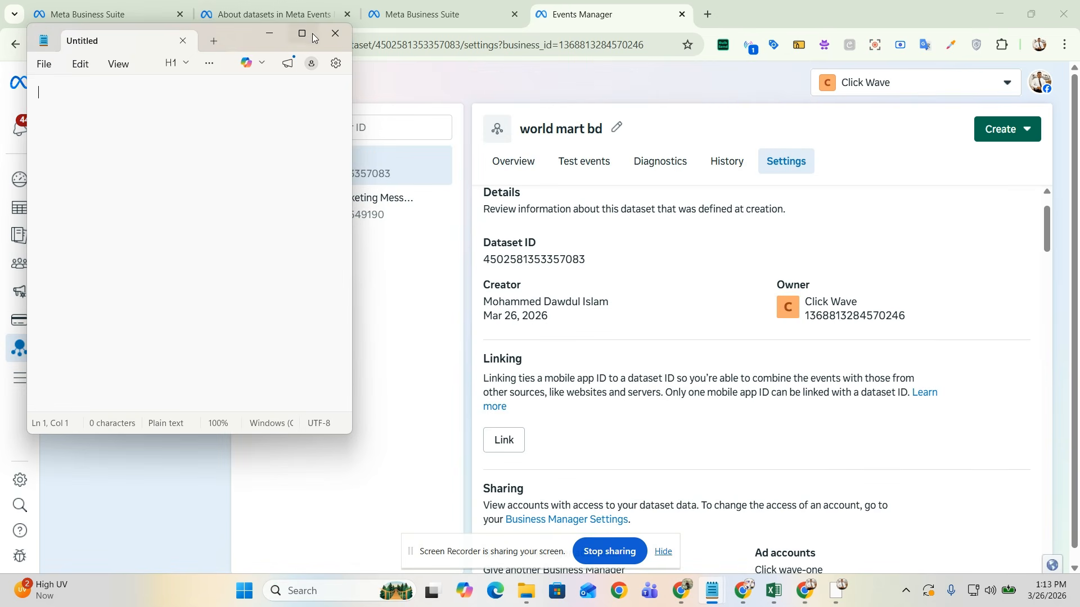
left_click(312, 38)
- Note the copied dataset ID after the label "data set id:", leave a blank line below it, and return to Events Manager
type("data")
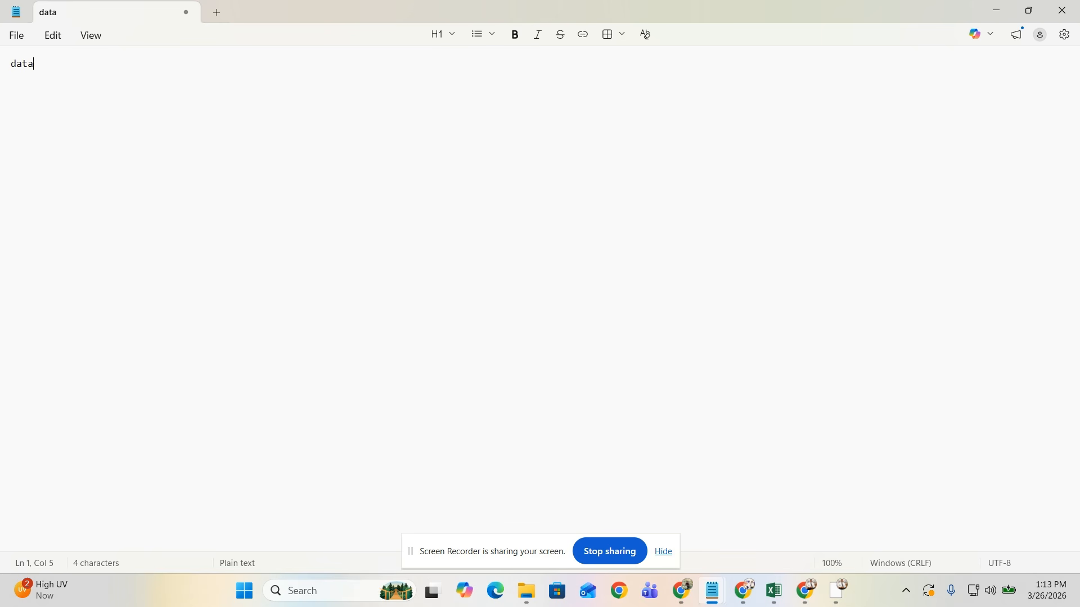
type(" set itd")
type("d:")
key("ctrl+v")
key("Return")
key("Return")
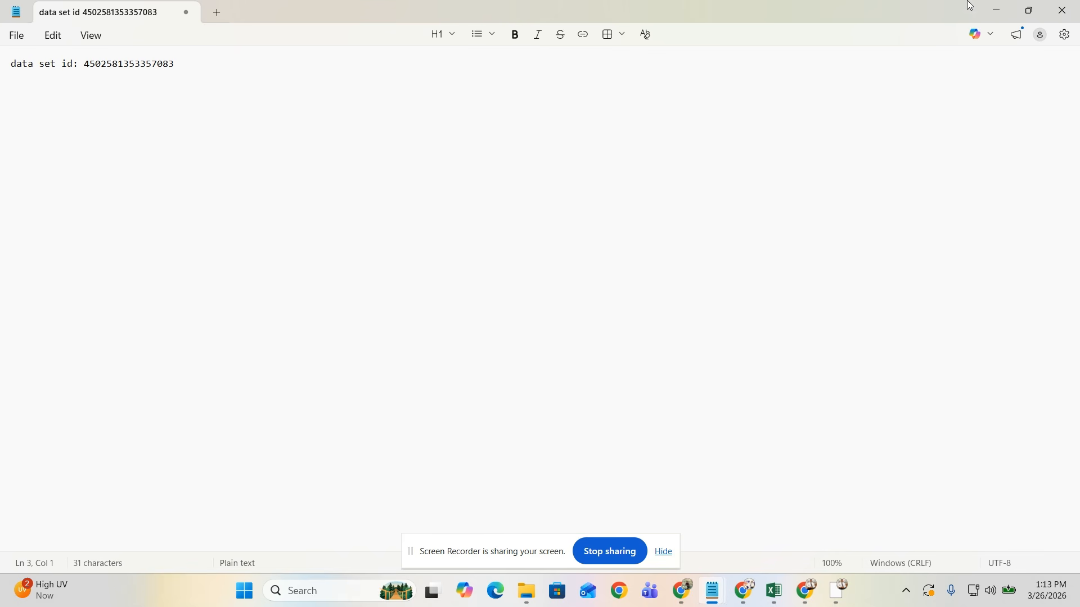
left_click(1000, 10)
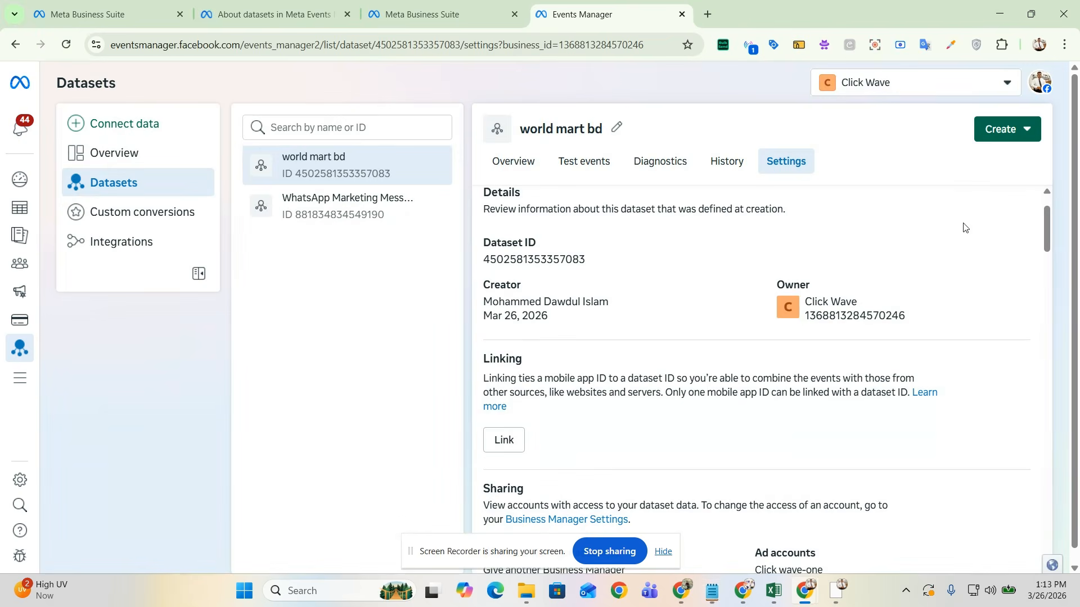
- Expand the customer information parameters in the dataset settings and turn on Automatic website matching for all of them
scroll(668, 356, "down", 7)
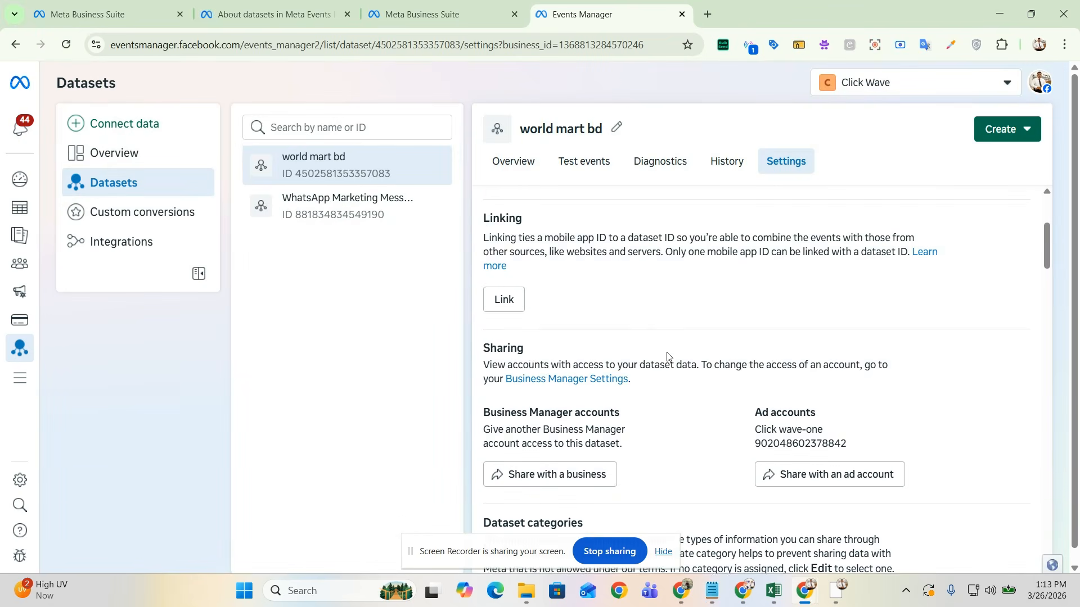
scroll(670, 361, "down", 10)
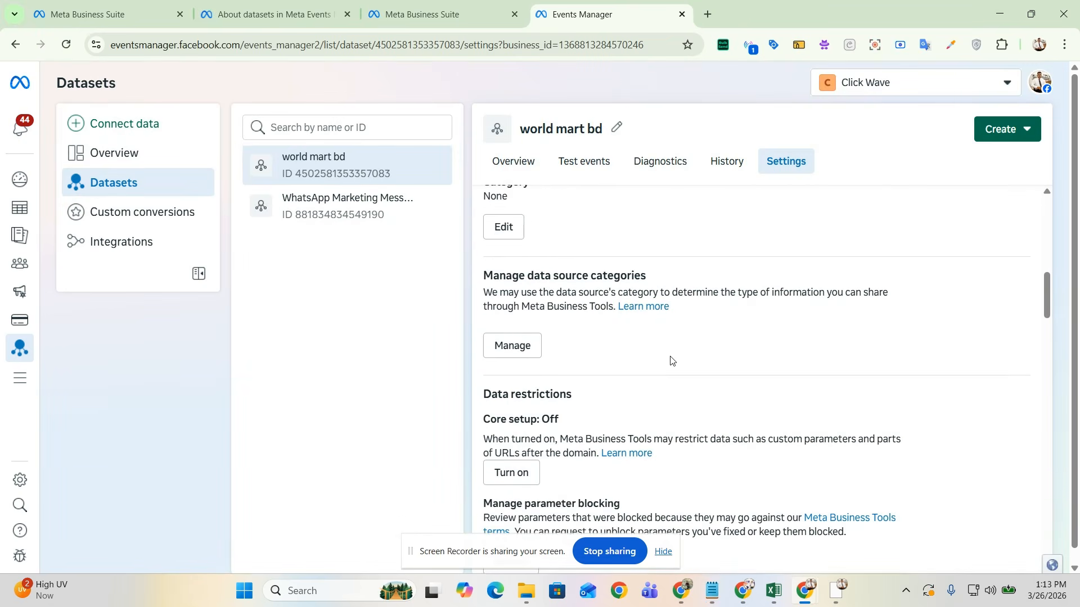
scroll(670, 356, "down", 4)
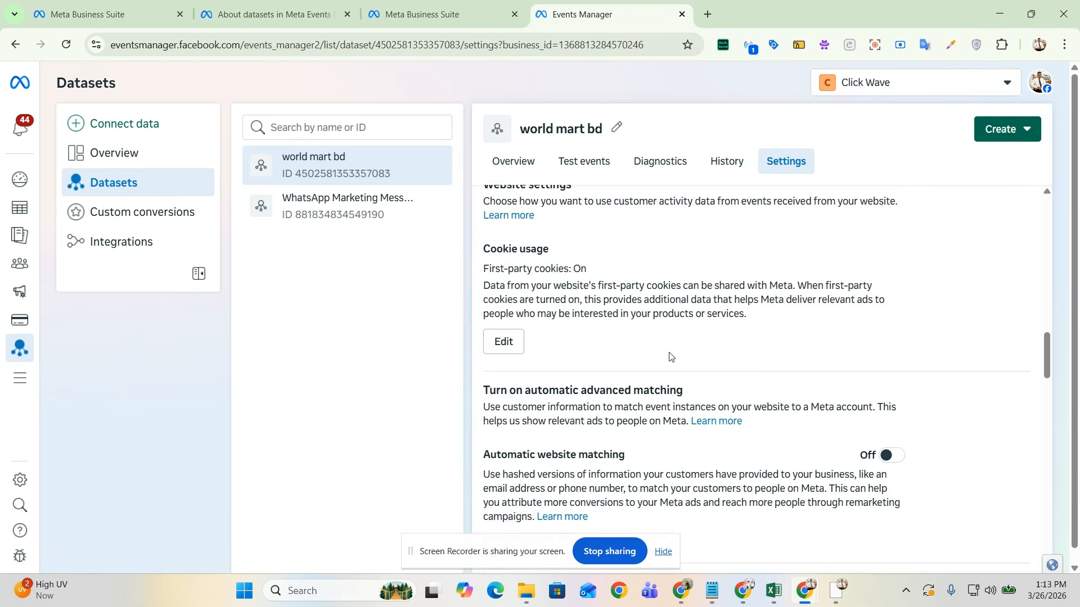
scroll(668, 349, "down", 2)
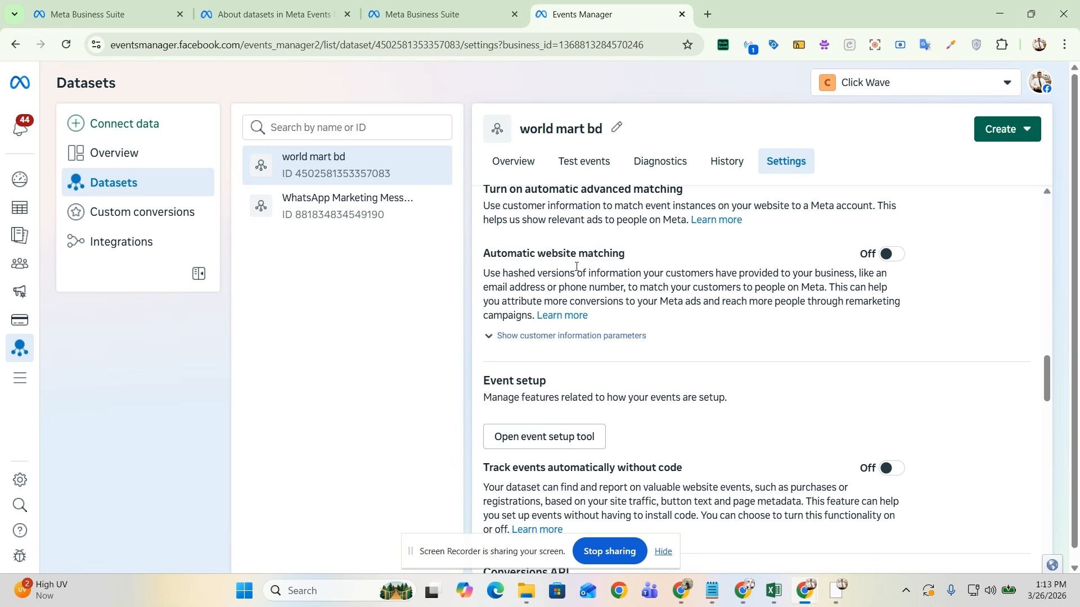
left_click(605, 337)
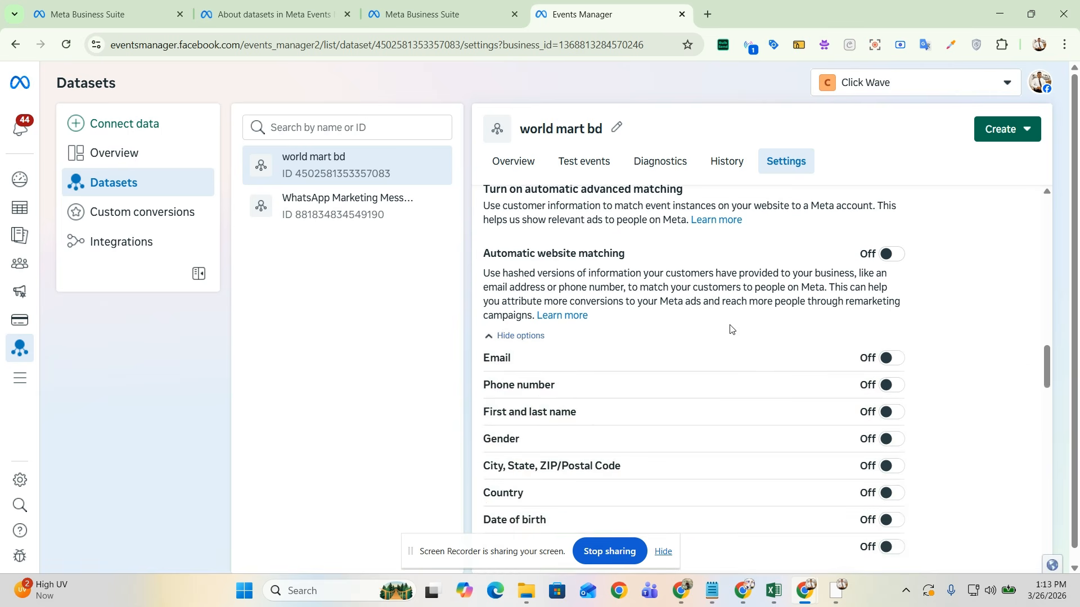
left_click(886, 256)
scroll(545, 333, "down", 1)
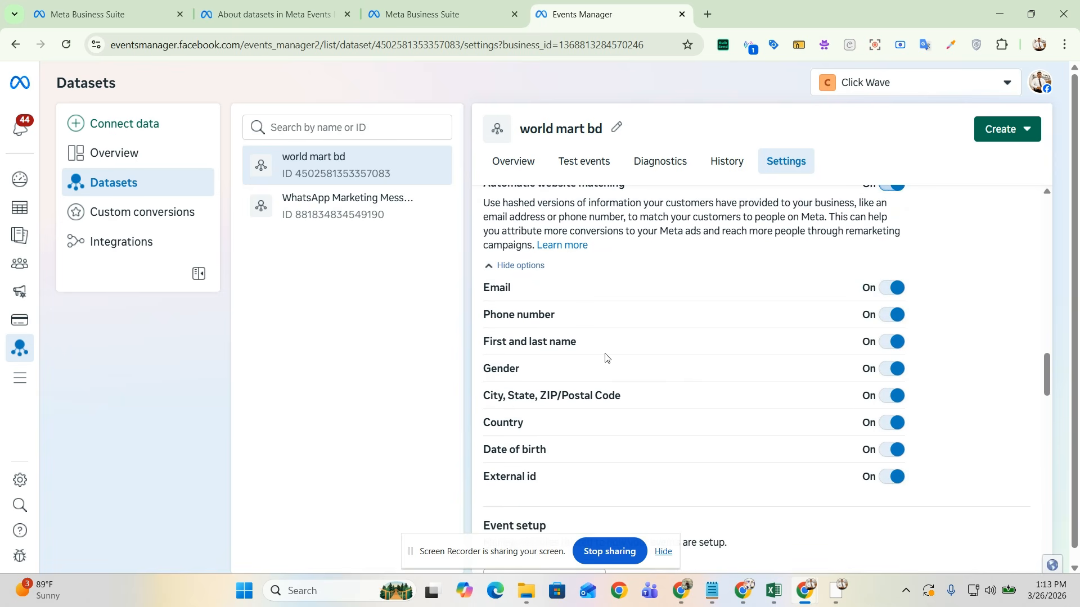
- Generate a Conversions API access token for direct integration with Dataset Quality API, keeping both datasets selected
scroll(900, 376, "down", 3)
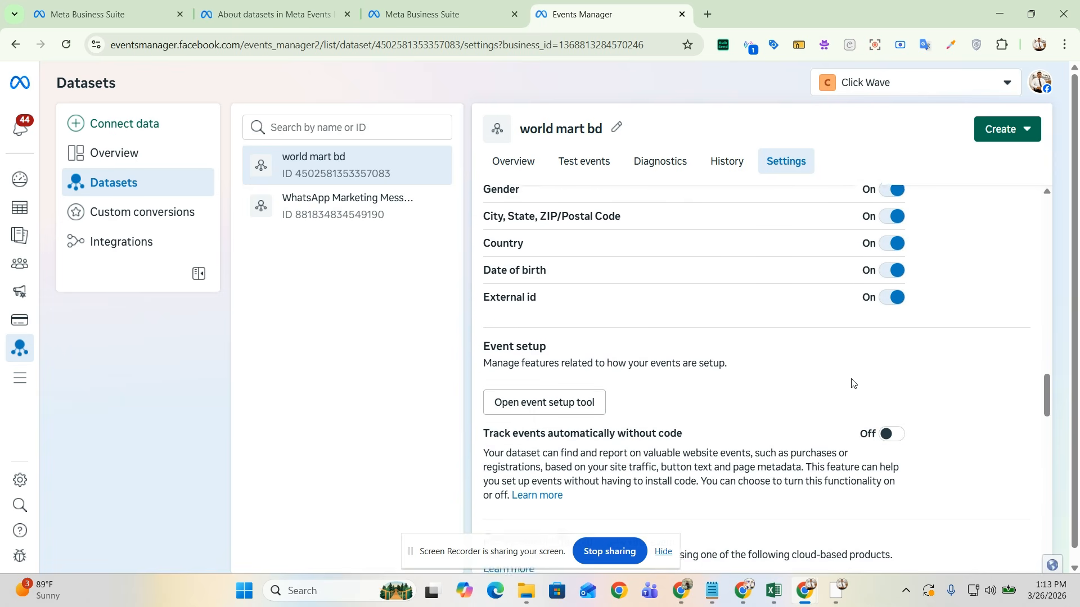
scroll(810, 331, "down", 2)
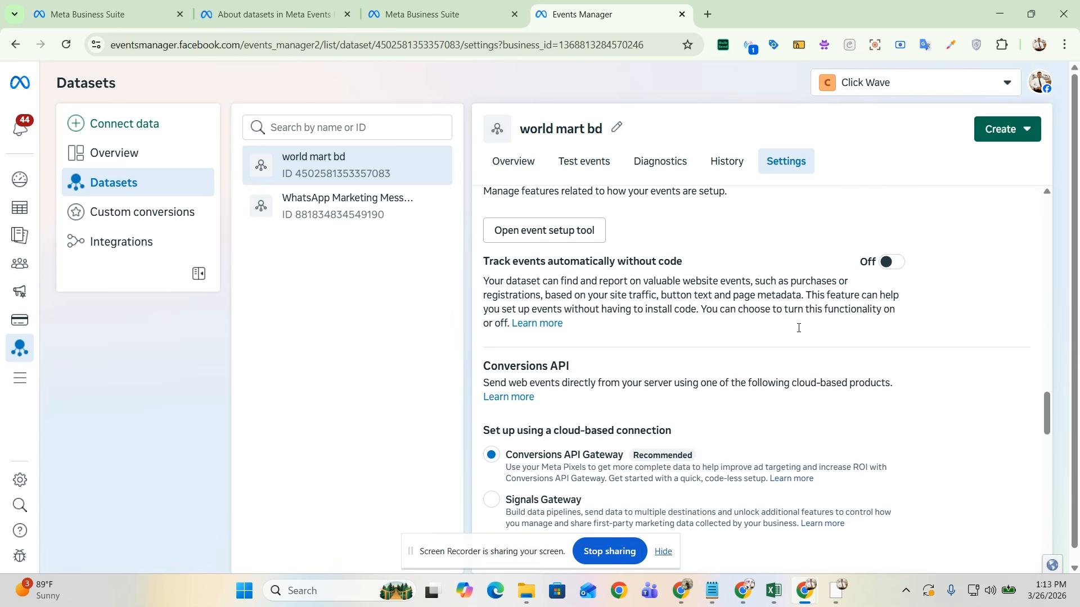
scroll(725, 312, "down", 1)
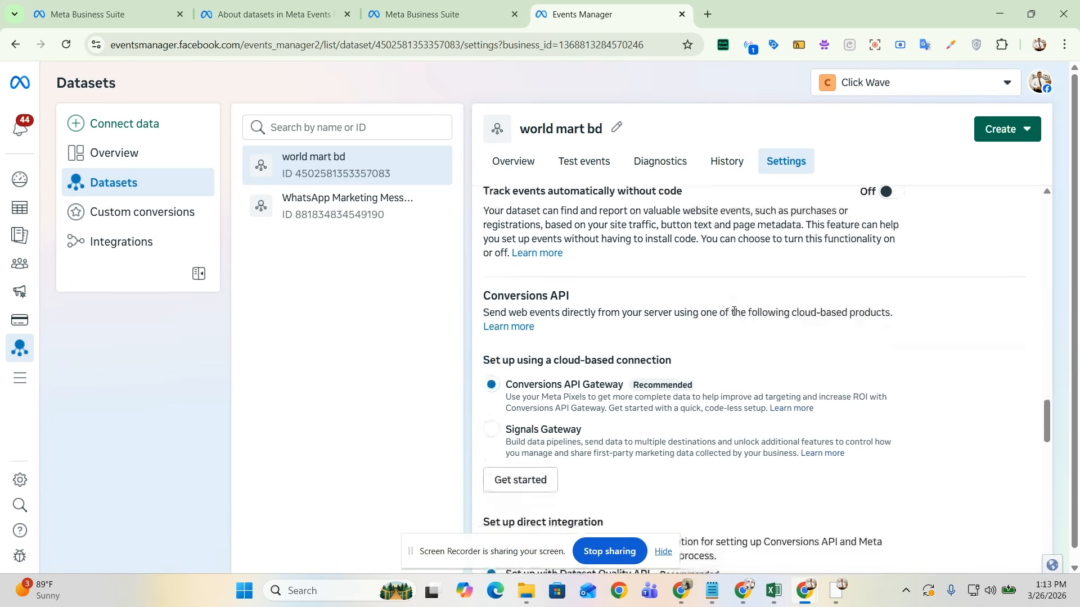
scroll(785, 311, "down", 2)
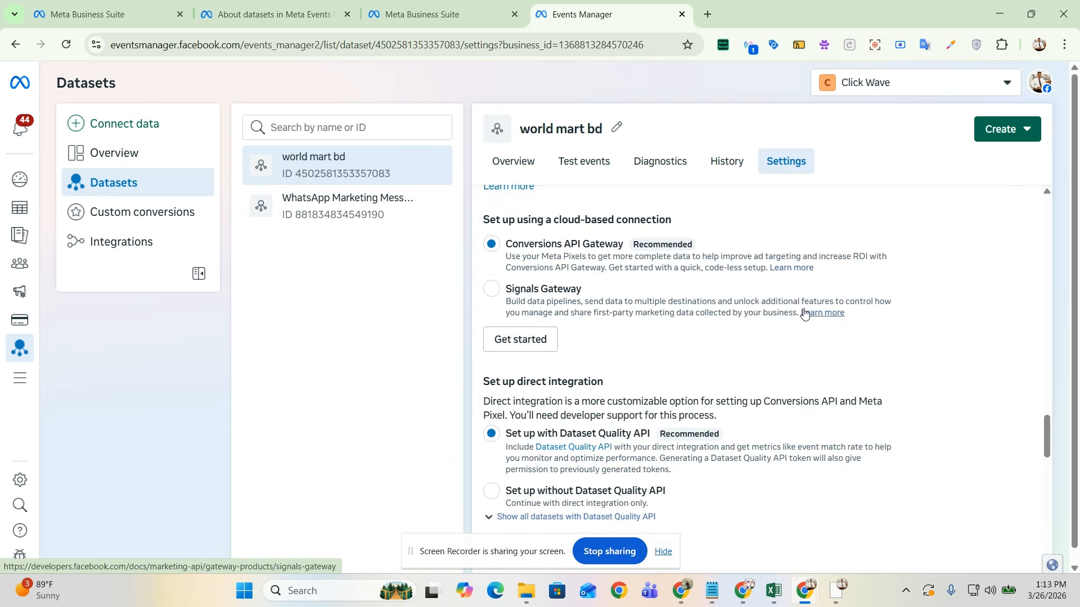
scroll(805, 314, "down", 1)
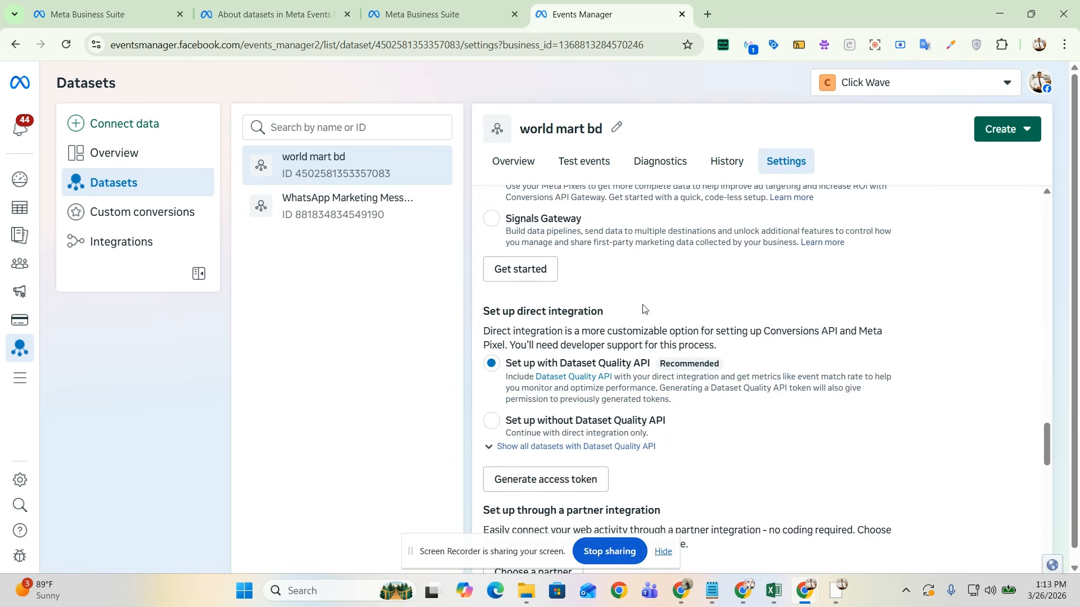
scroll(545, 294, "down", 1)
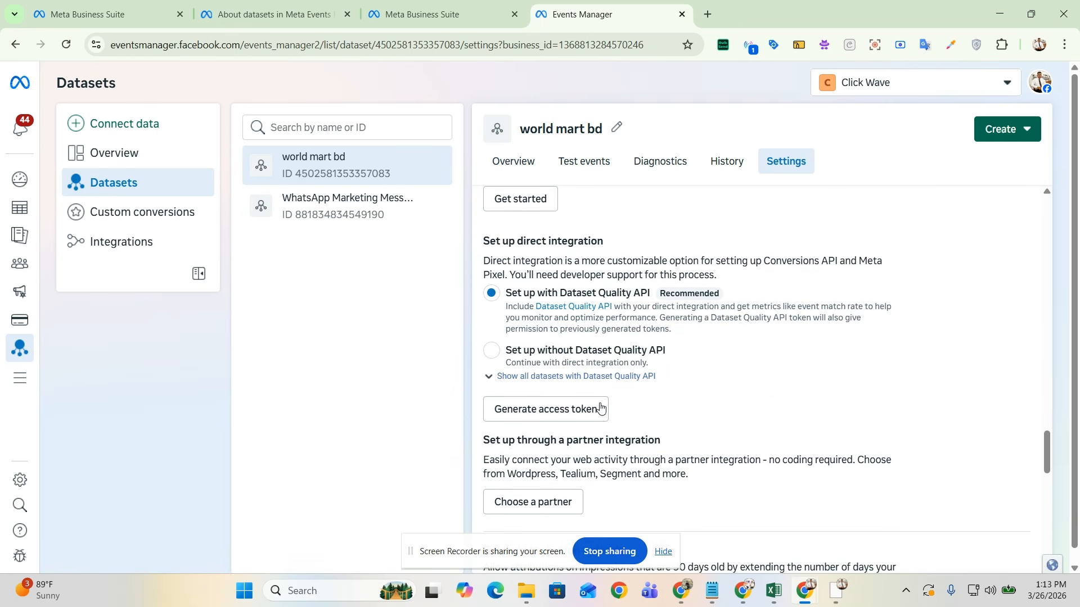
left_click(573, 415)
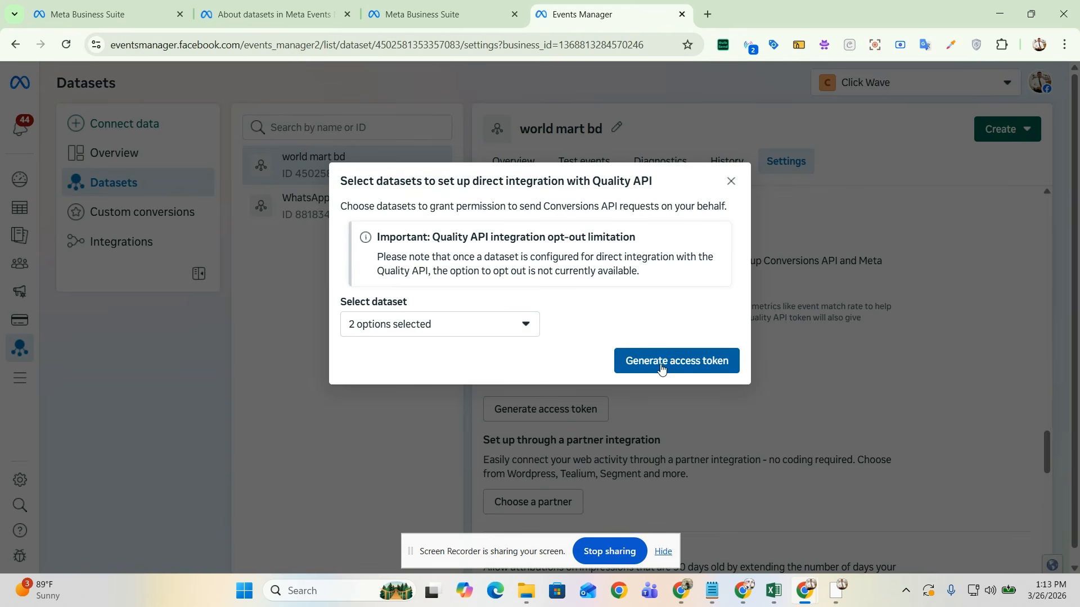
left_click(694, 367)
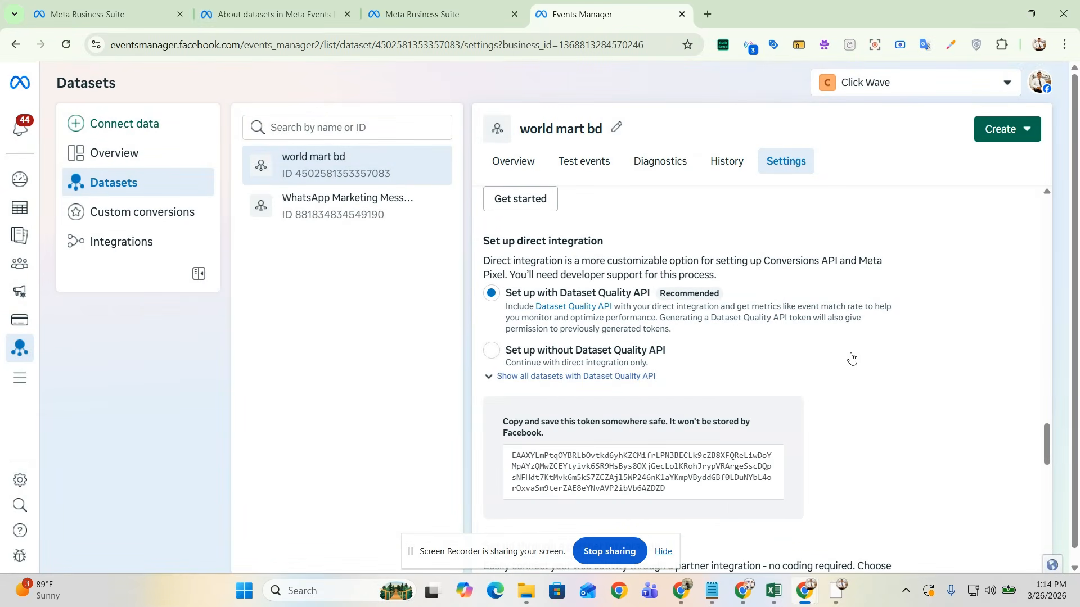
- Copy the generated access token, paste it below the dataset ID in Notepad, and return to Events Manager
scroll(846, 358, "down", 1)
mouse_move(652, 399)
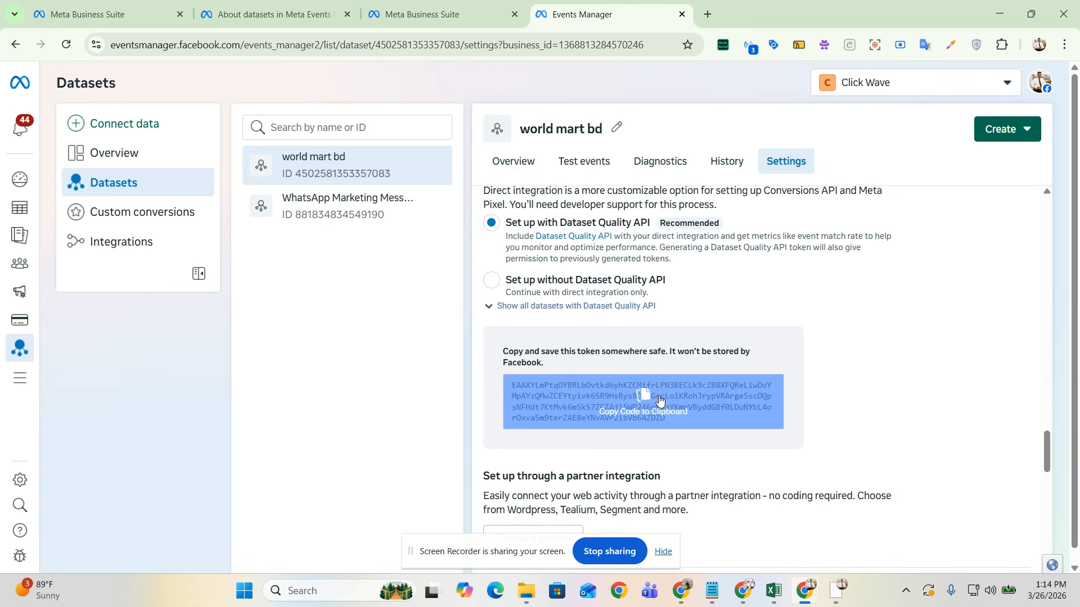
left_click(672, 401)
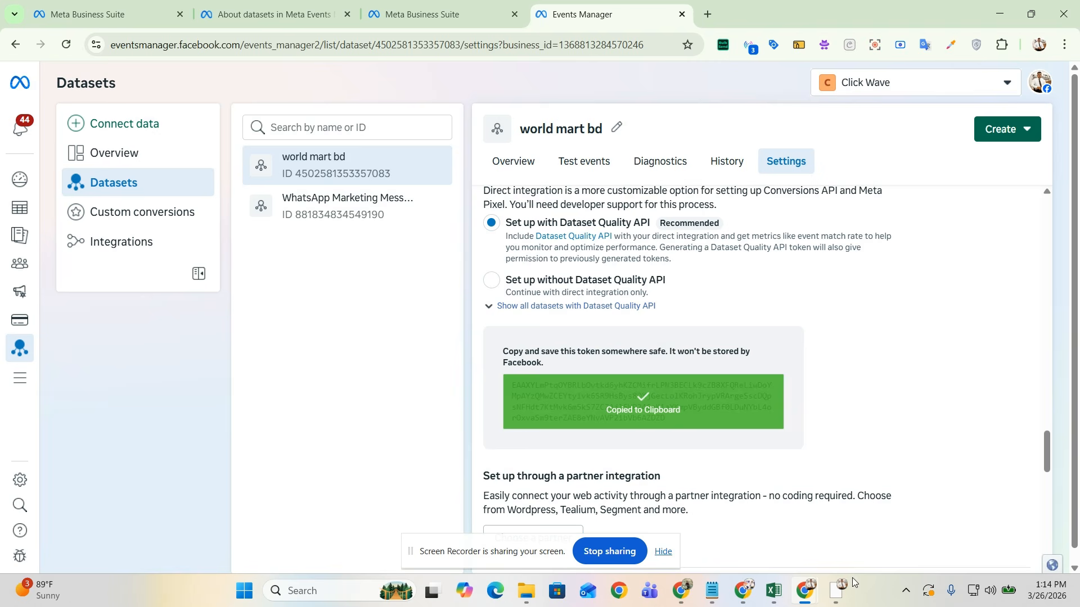
left_click(712, 591)
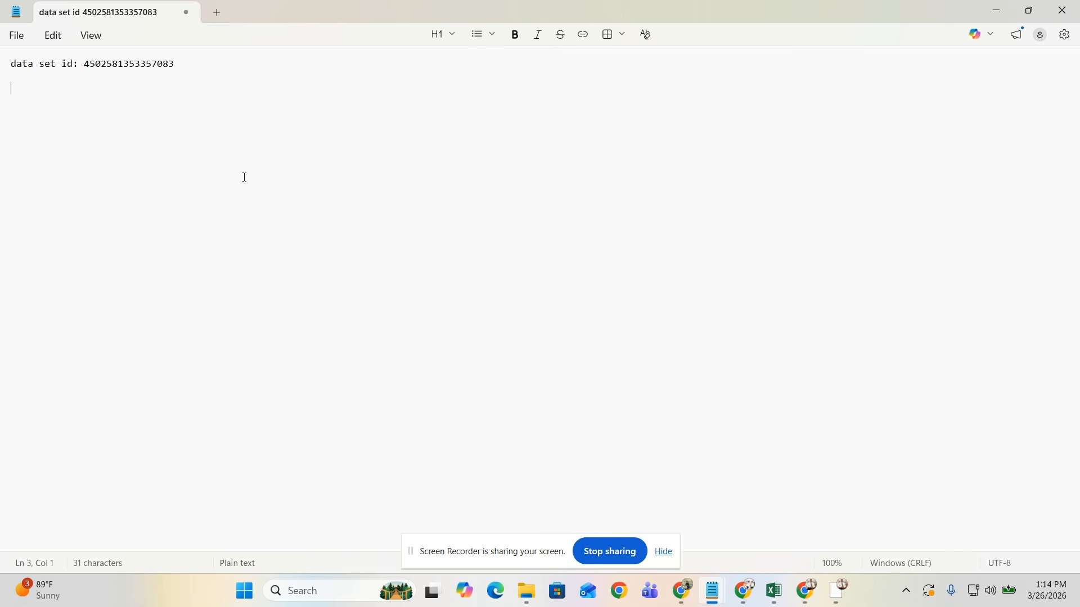
key("Return")
key("ctrl+v")
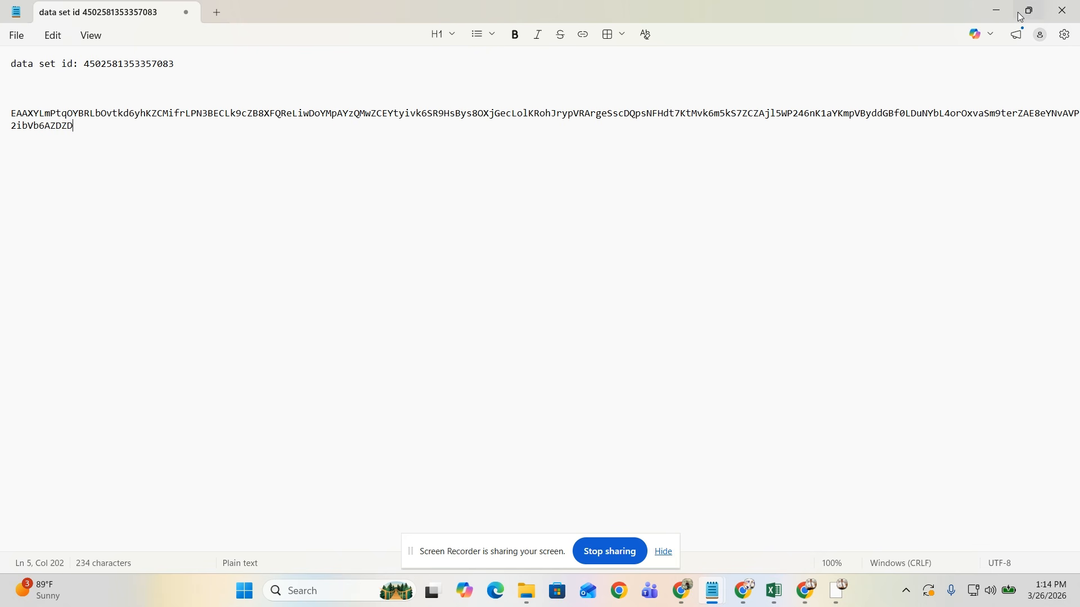
left_click(999, 10)
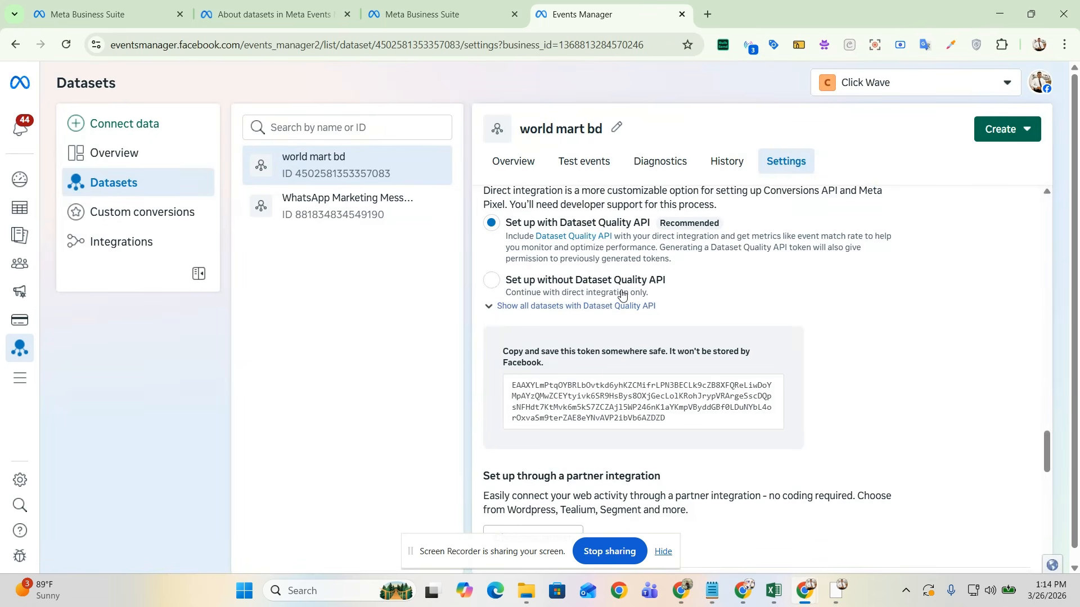
- Switch to the other Chrome profile's window and open worldmartbd.com/wp-admin in a new tab
scroll(614, 304, "down", 2)
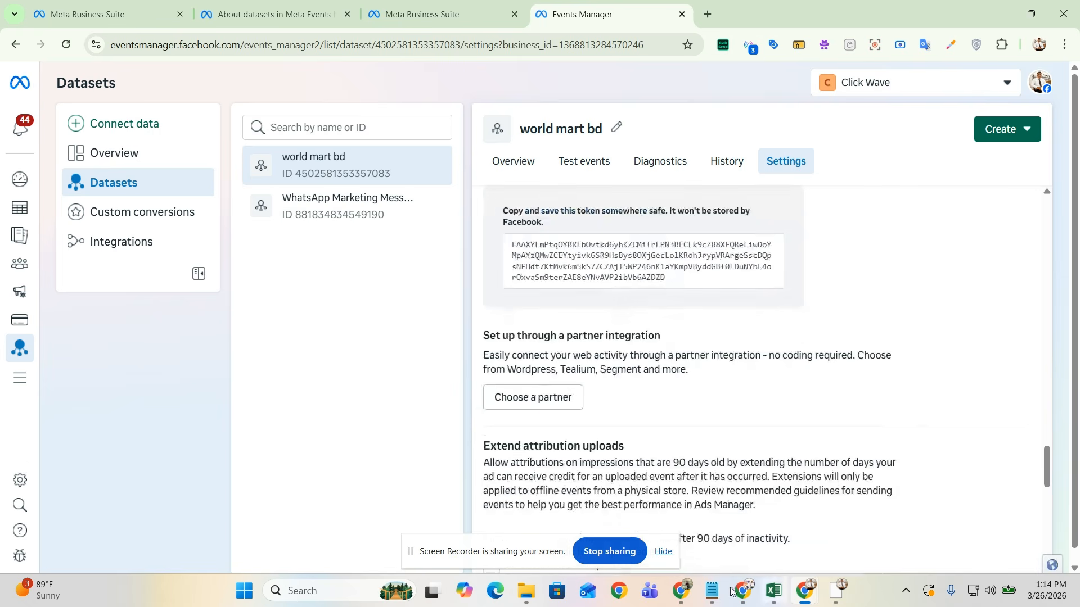
left_click(681, 590)
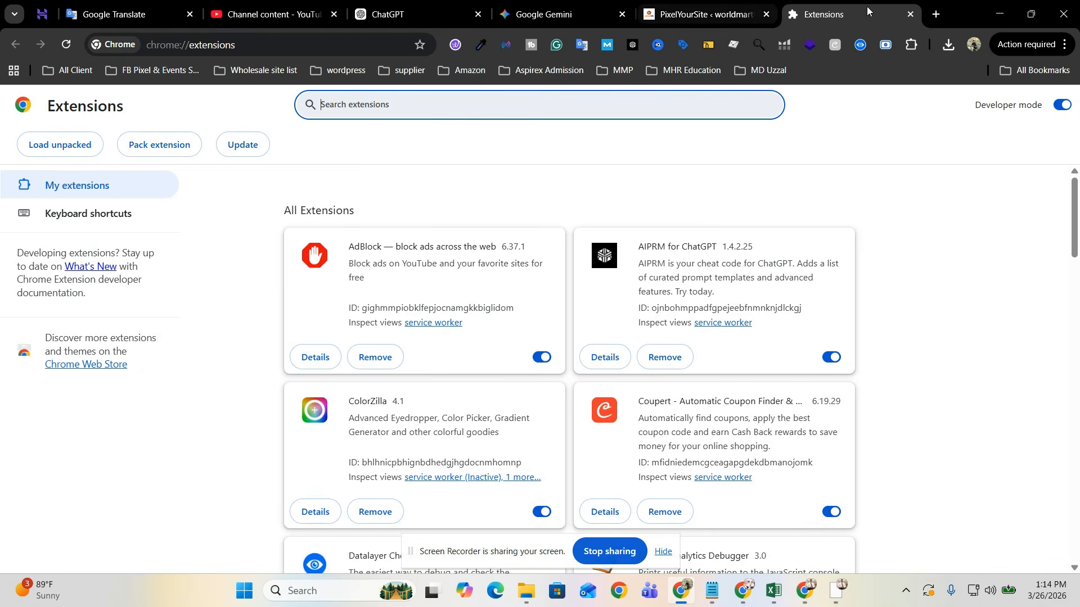
left_click(937, 14)
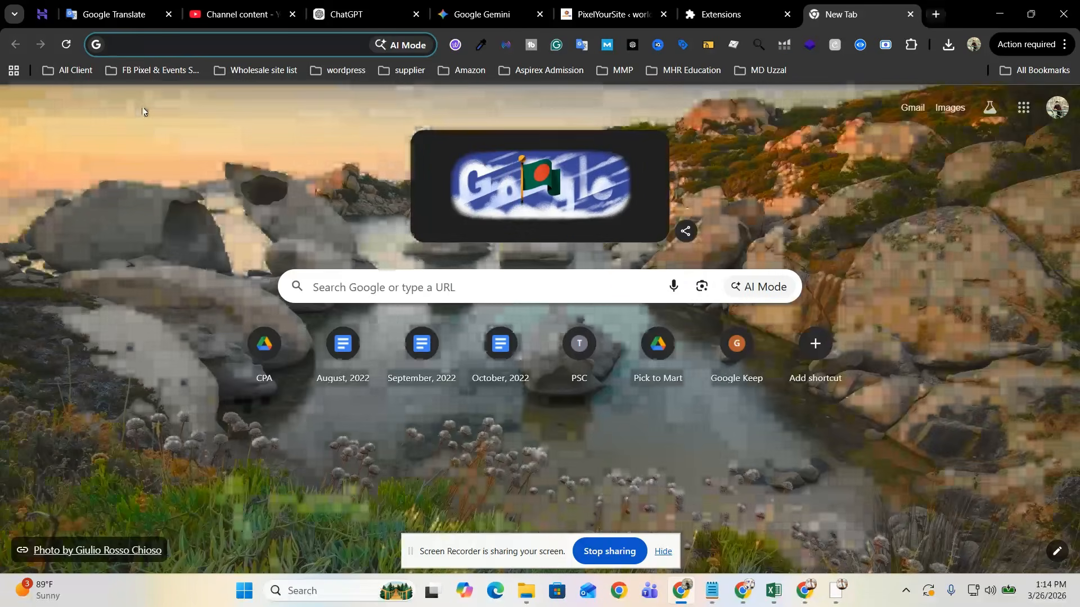
type("word")
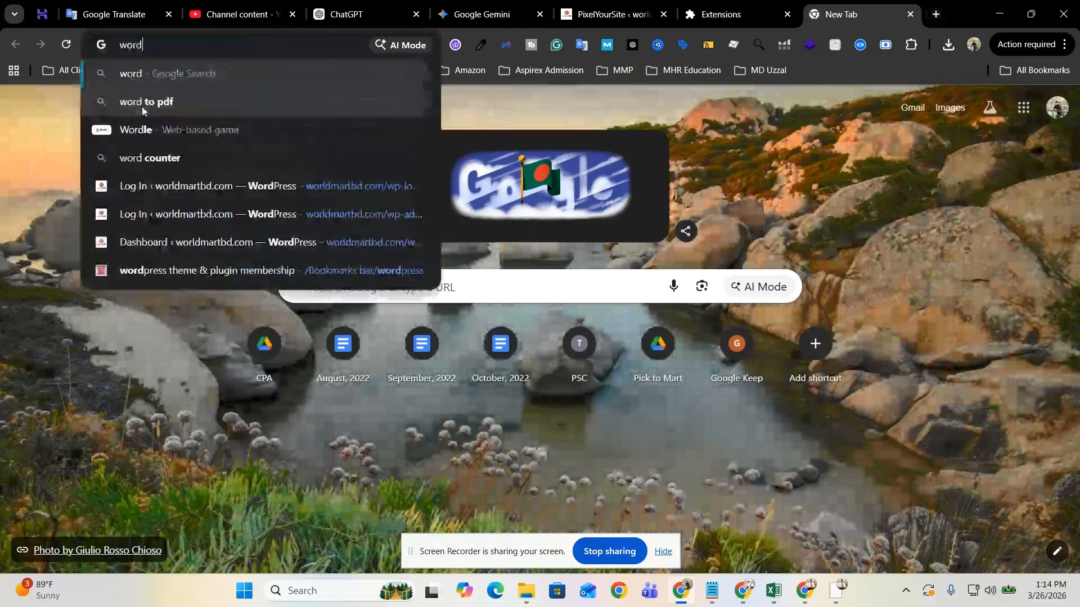
key("BackSpace")
type("ldmartbd.com/wp-admin")
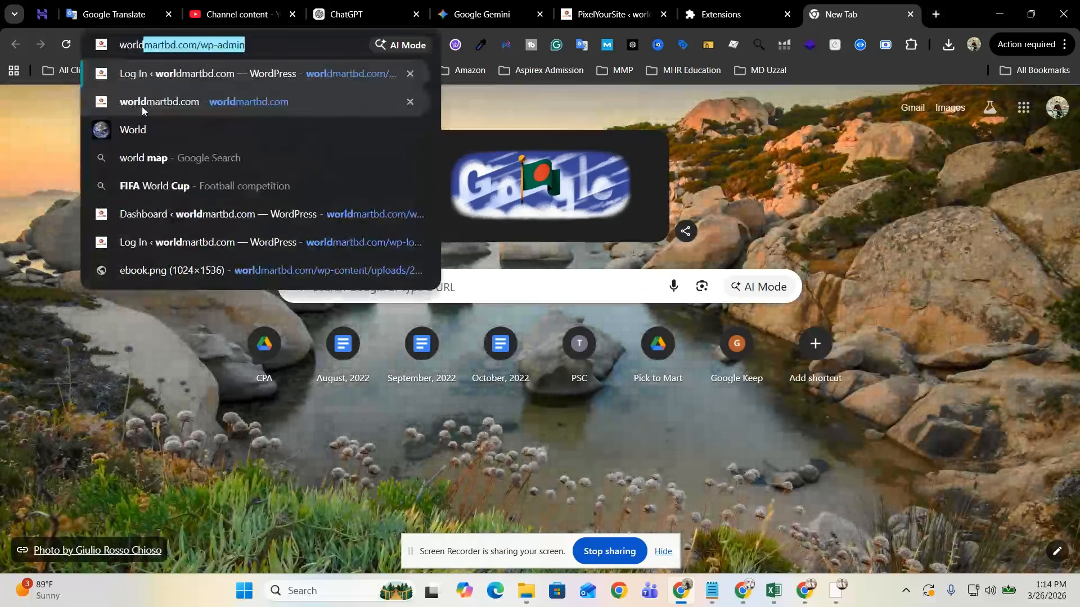
key("Right")
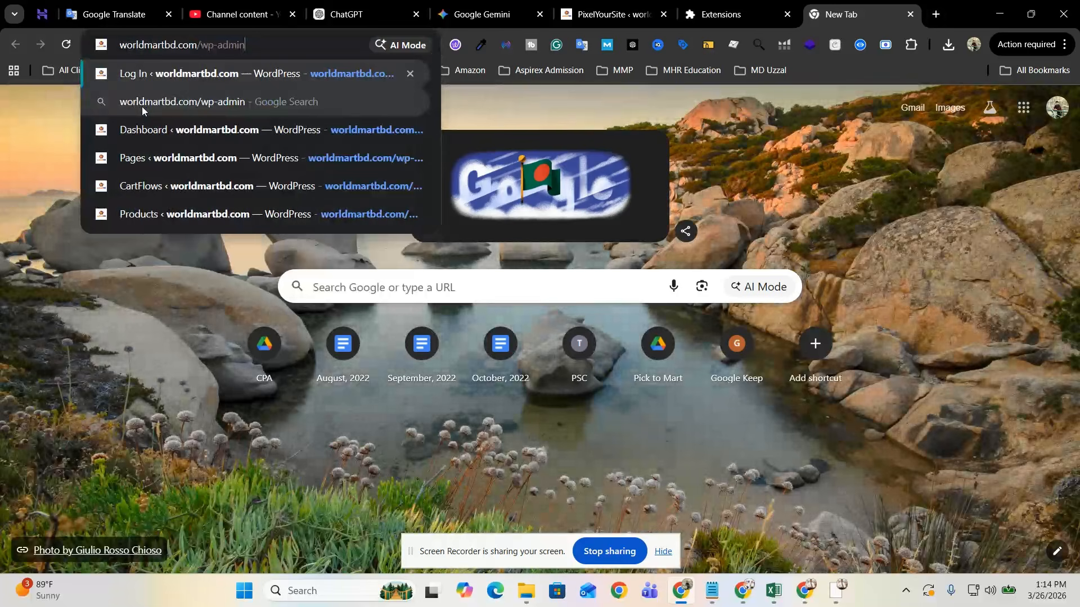
key("Return")
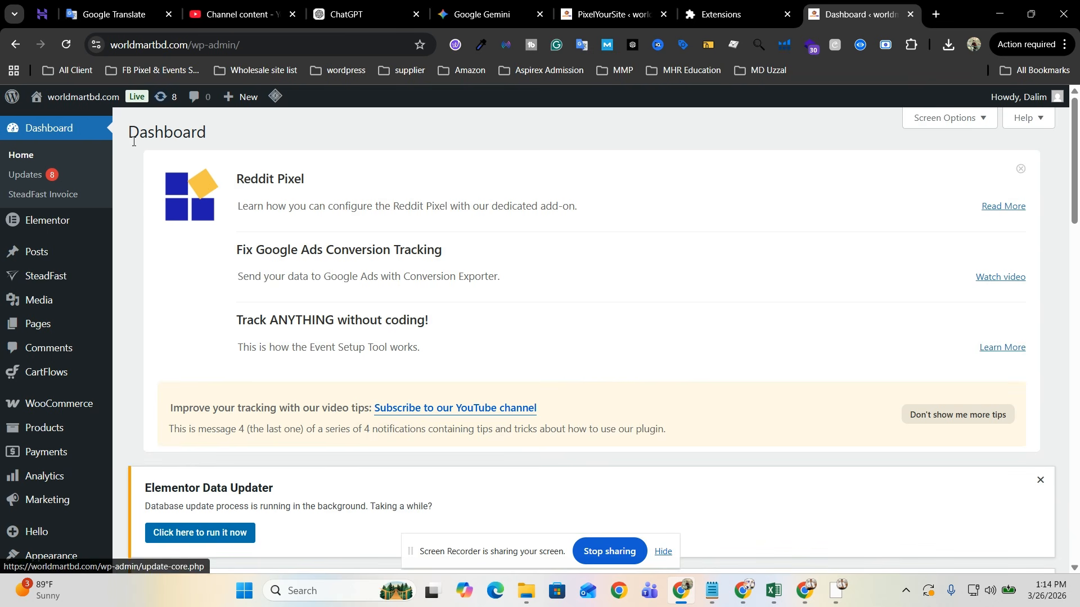
- Open the installed plugins list and deactivate the PixelYourSite plugin
scroll(204, 148, "down", 2)
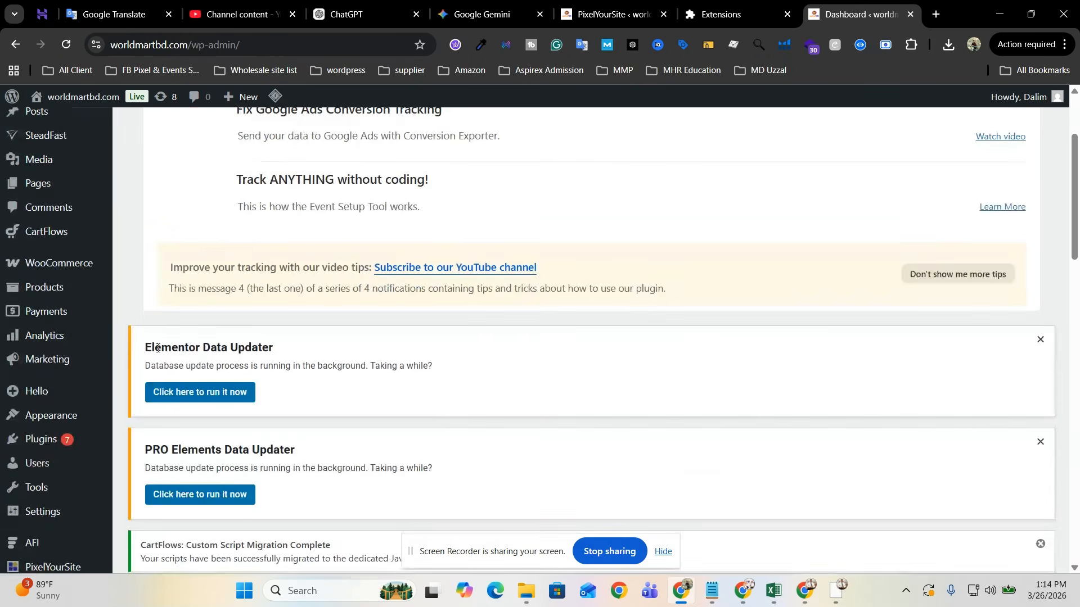
scroll(150, 340, "down", 1)
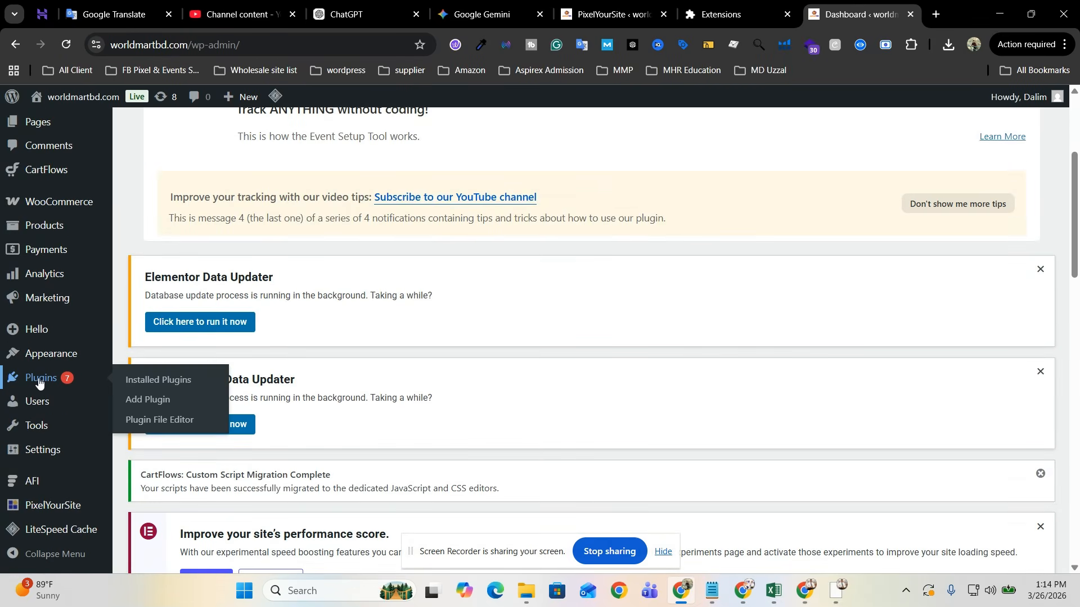
left_click(38, 380)
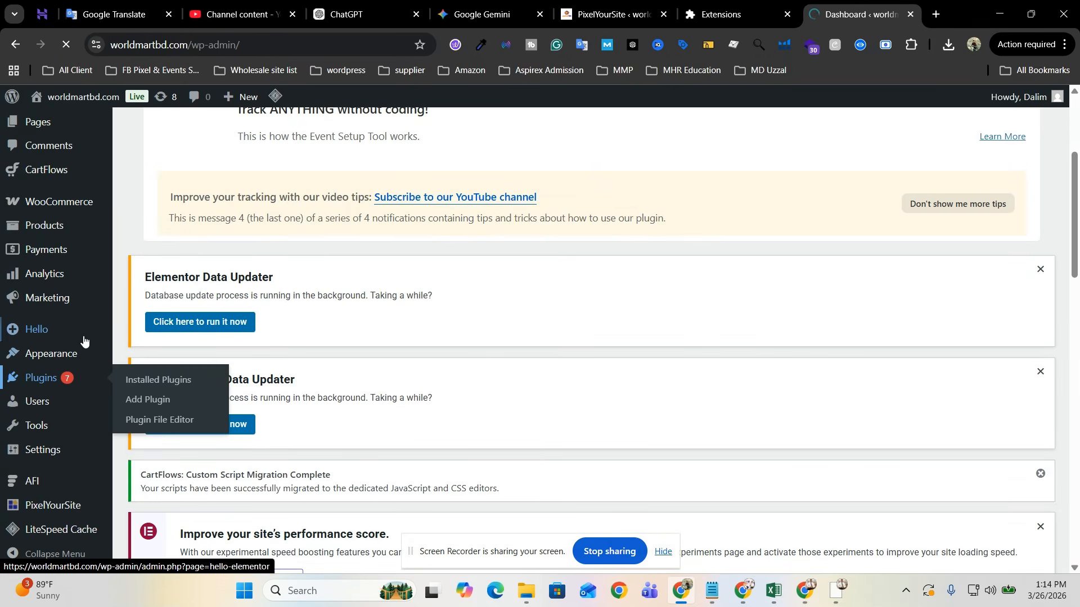
scroll(182, 260, "down", 2)
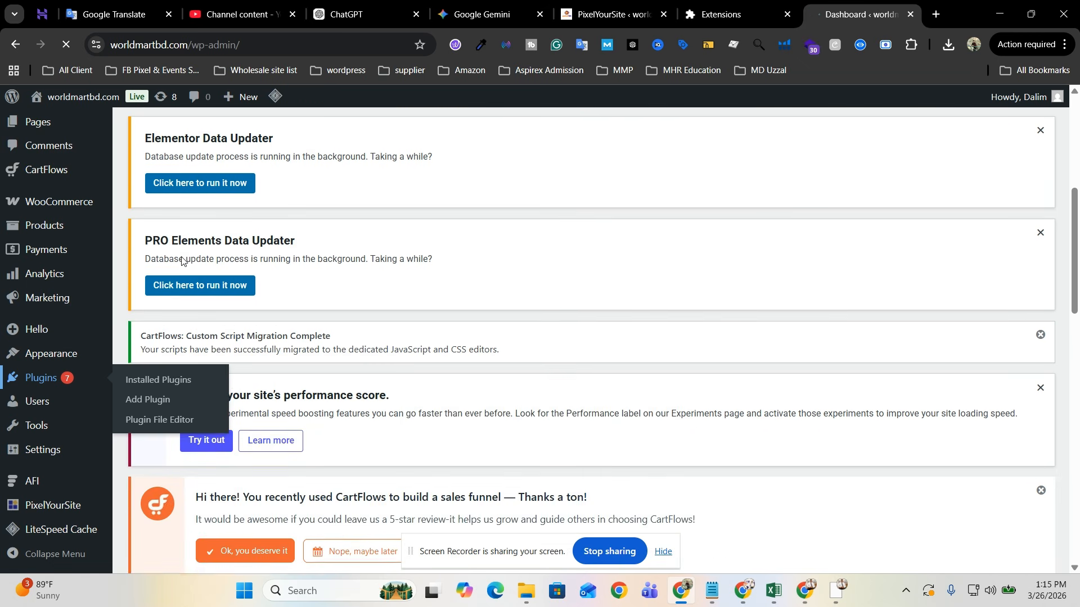
scroll(62, 326, "down", 5)
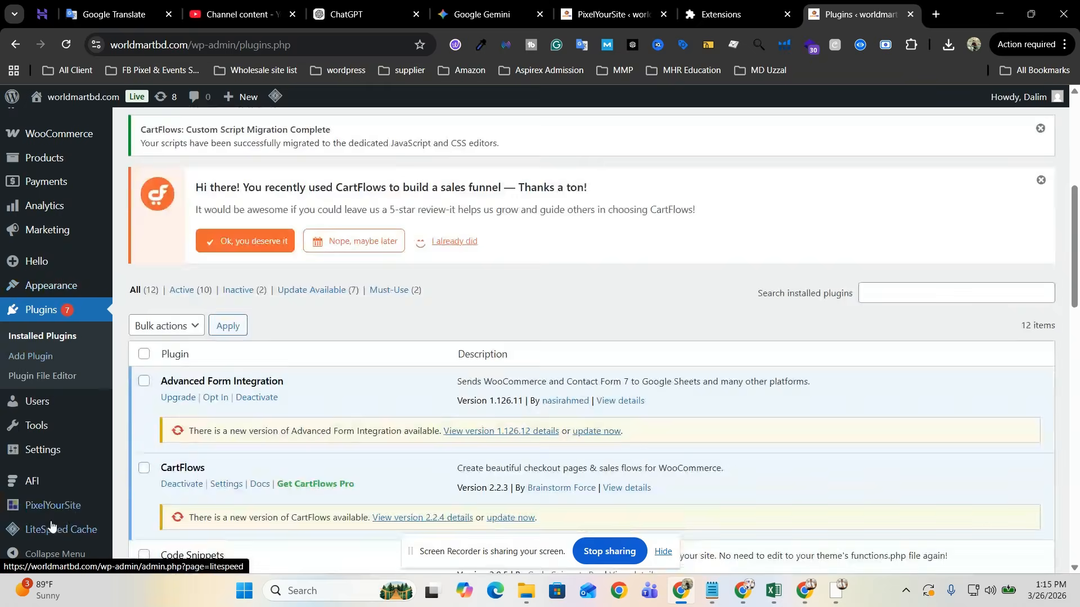
mouse_move(50, 511)
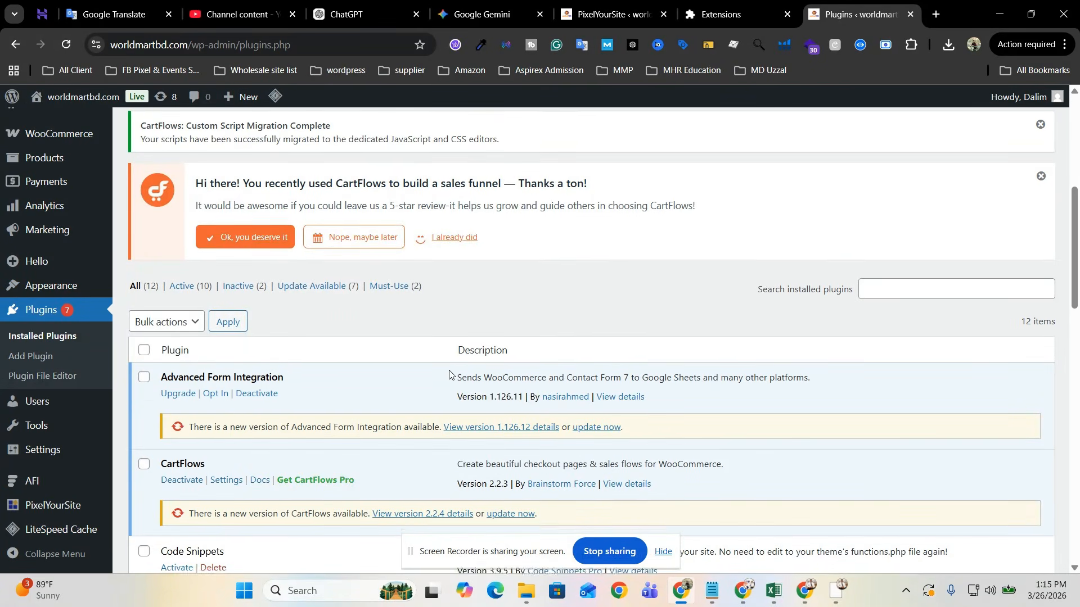
scroll(453, 360, "down", 4)
scroll(452, 374, "down", 6)
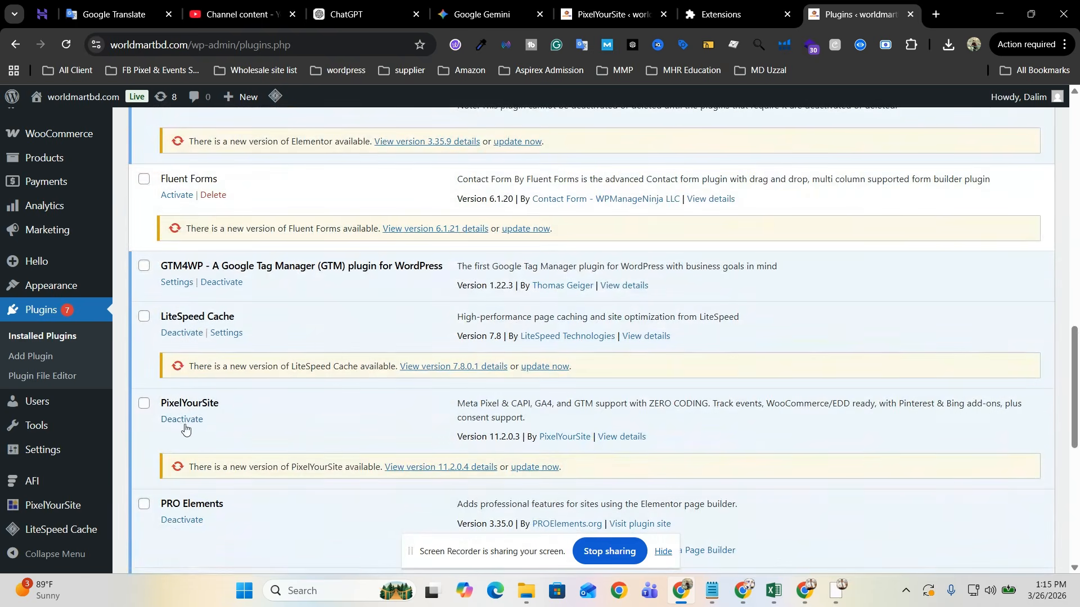
left_click(190, 420)
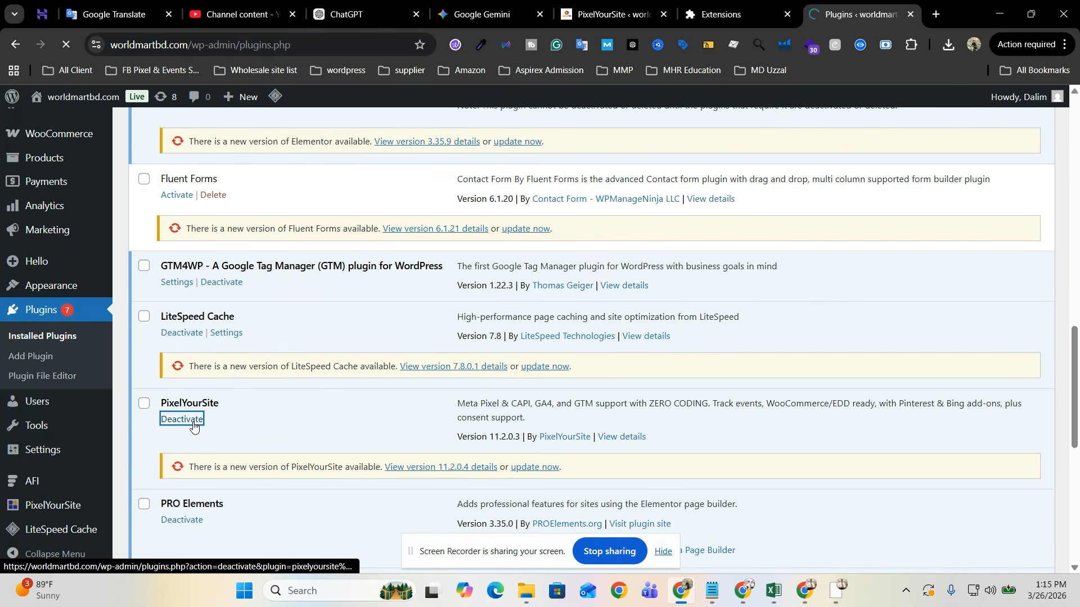
- Copy the PixelYourSite plugin's name from the installed plugins list, and delete the plugin from the site
scroll(338, 363, "down", 10)
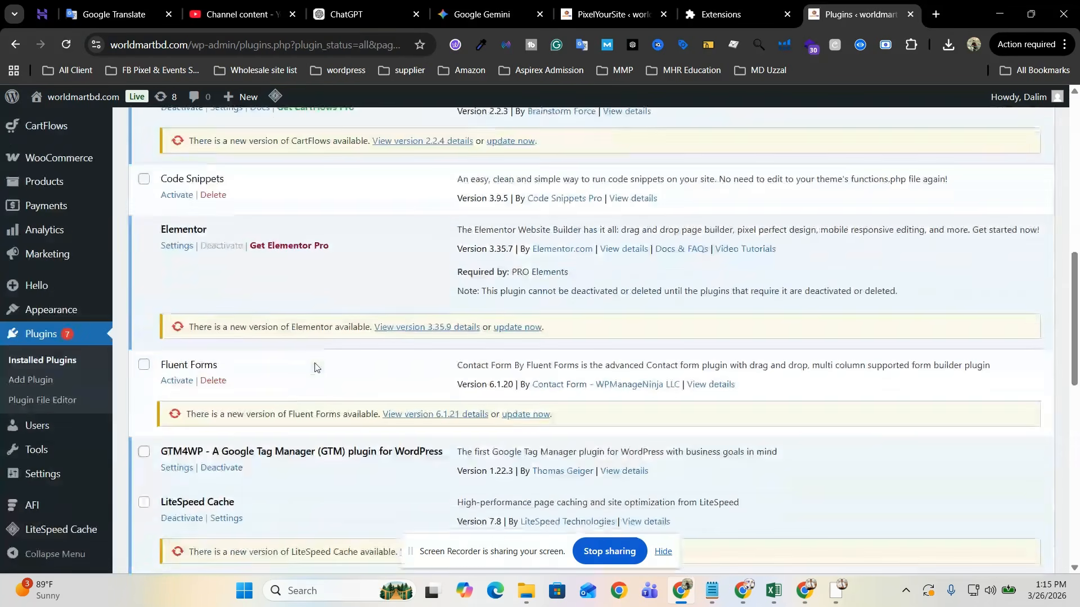
scroll(315, 367, "down", 5)
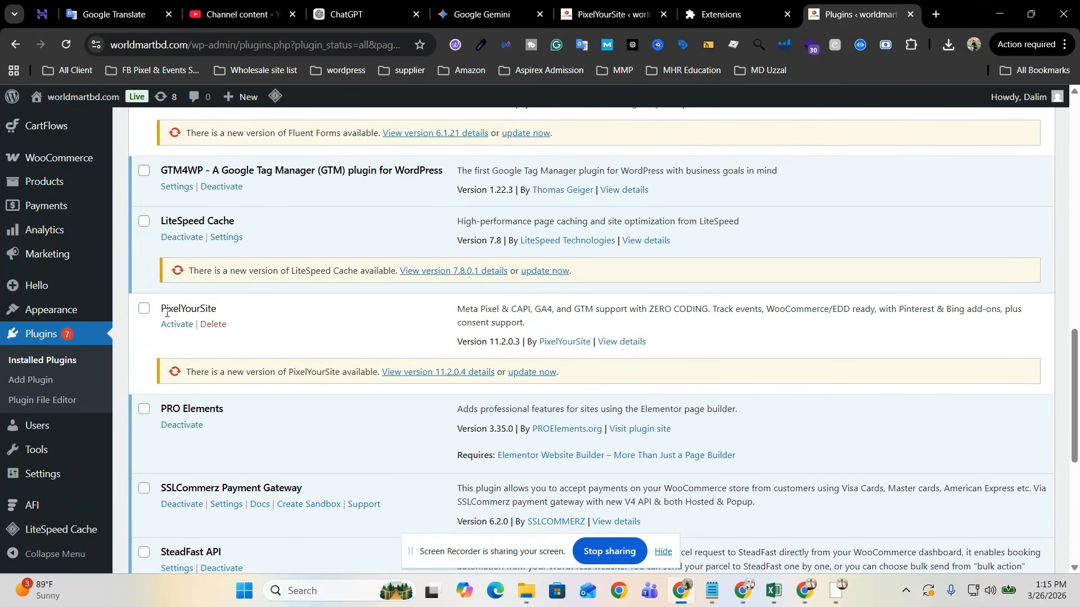
left_click_drag(162, 310, 215, 310)
key("ctrl+c")
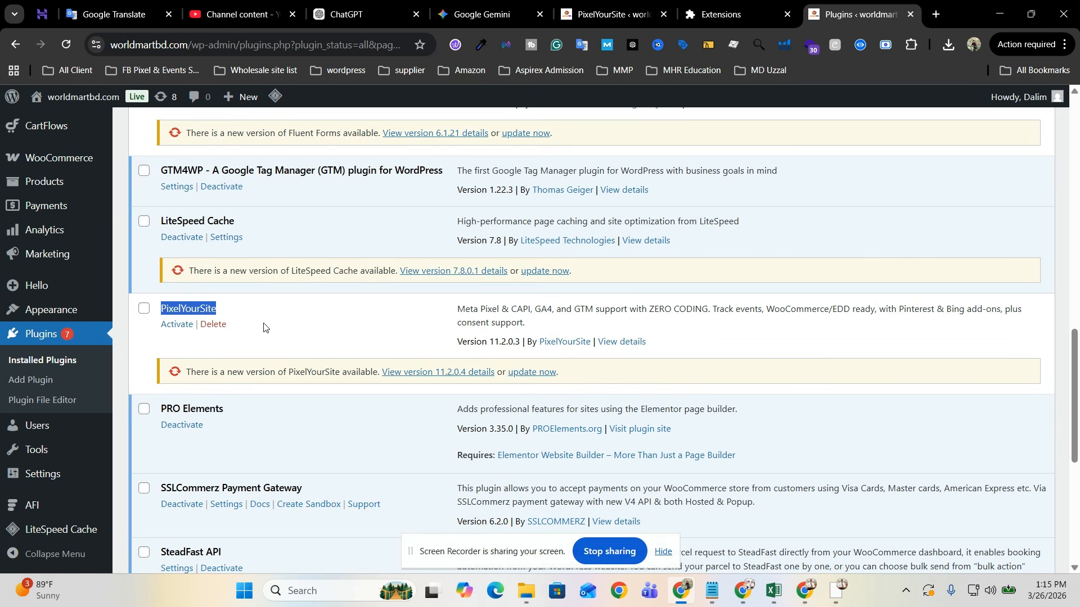
left_click(214, 324)
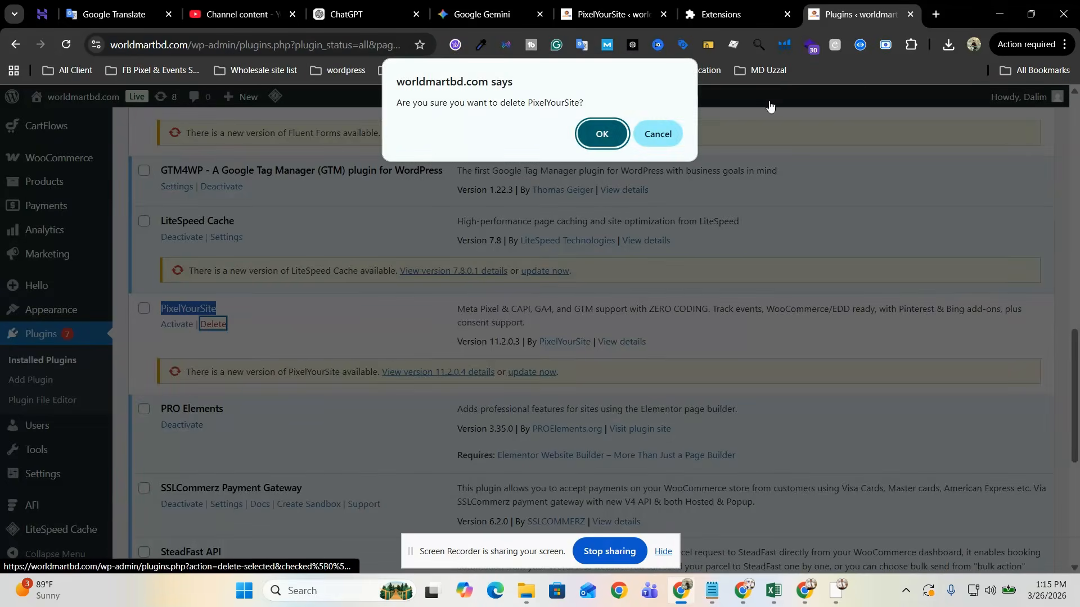
left_click(602, 134)
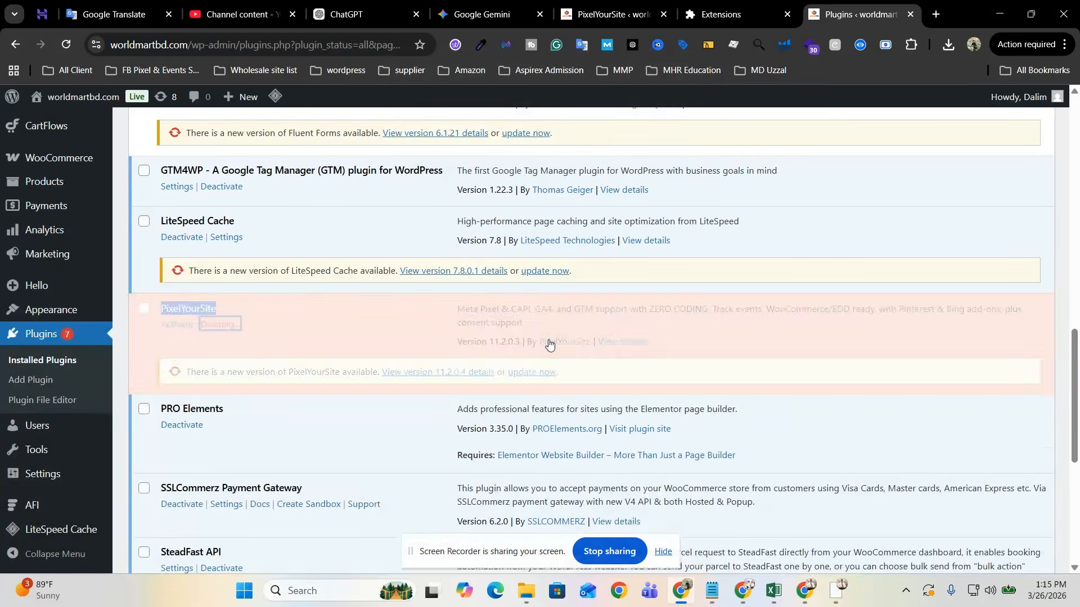
- Search the plugin directory for PixelYourSite, then install and activate "PixelYourSite – Your smart PIXEL (TAG) & API Manager"
scroll(423, 338, "up", 15)
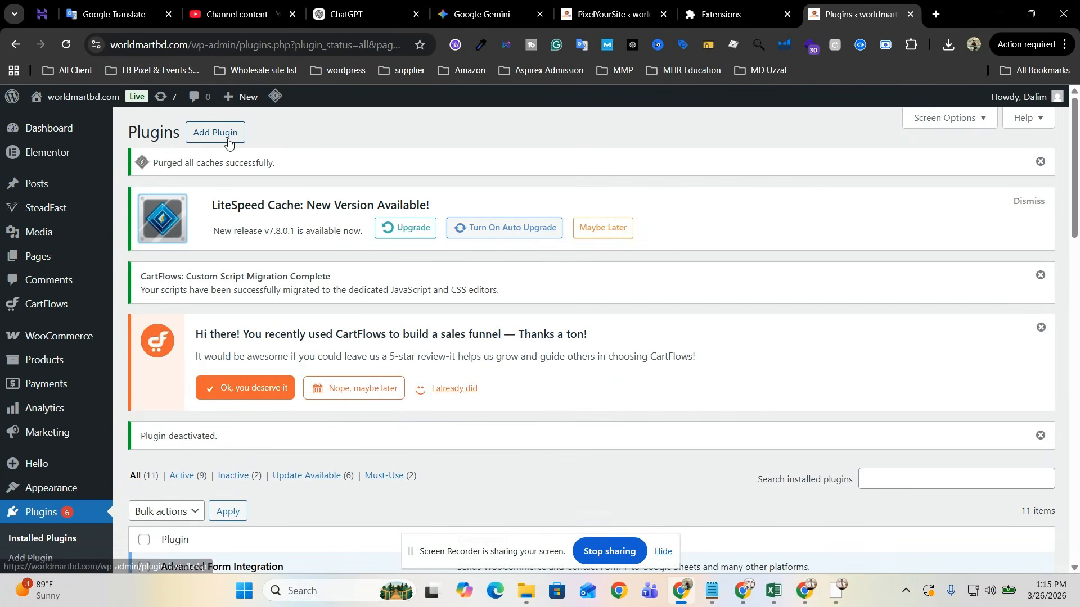
left_click(224, 140)
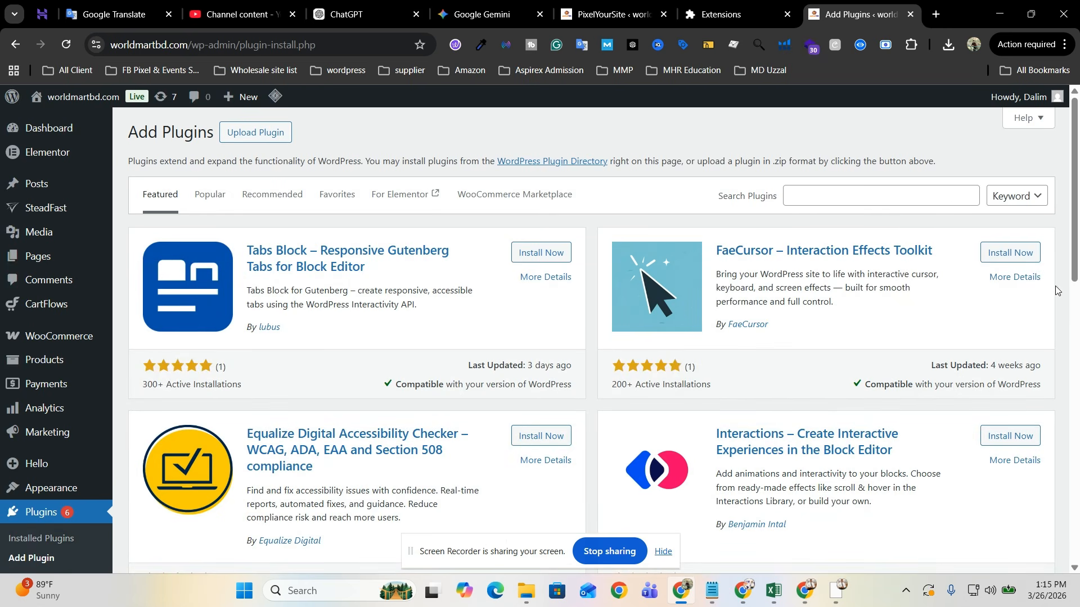
left_click(872, 193)
key("ctrl+v")
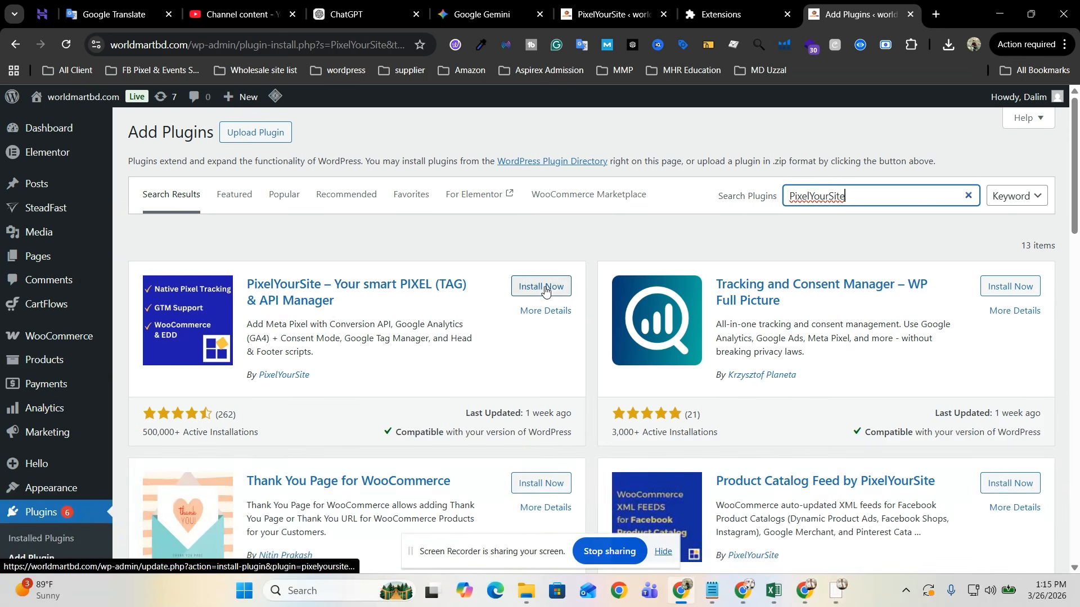
left_click(542, 288)
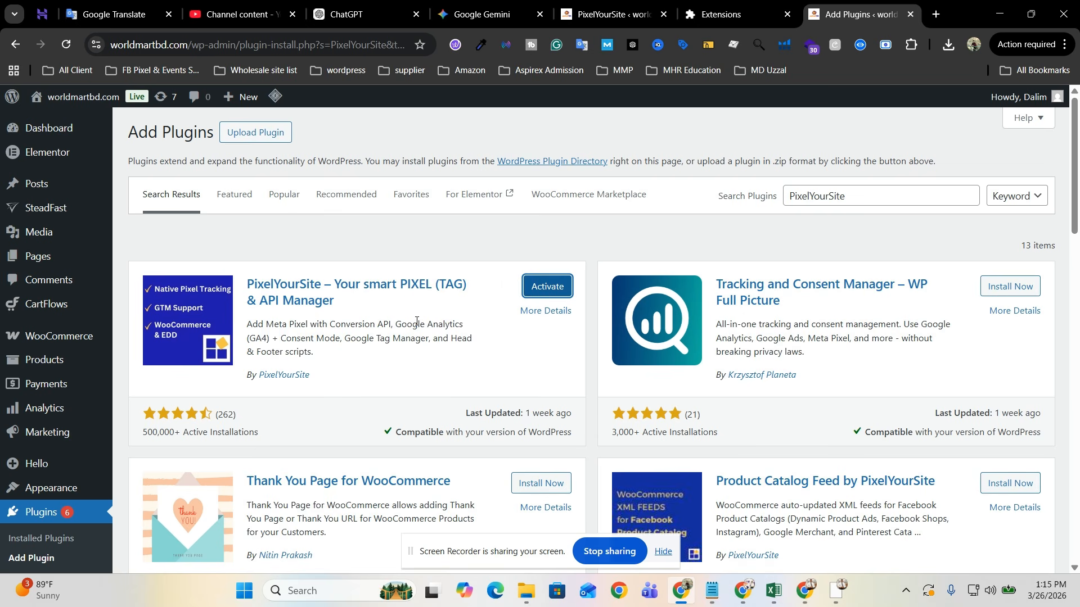
left_click(549, 288)
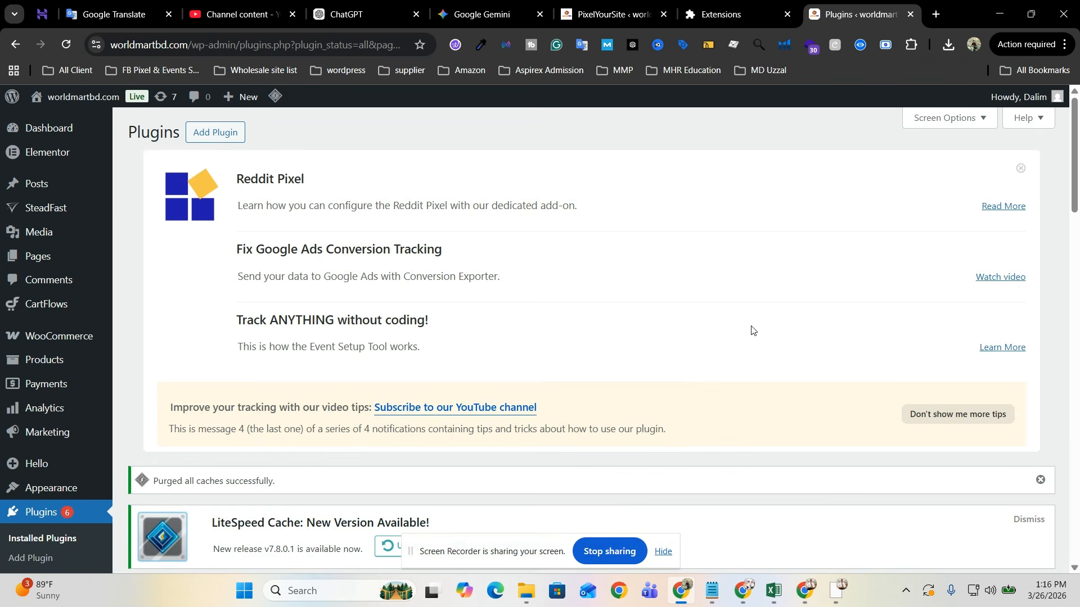
- Open the PixelYourSite dashboard and expand the Your Meta Pixel settings to reach the Meta Pixel ID and Conversion API fields
scroll(743, 326, "down", 5)
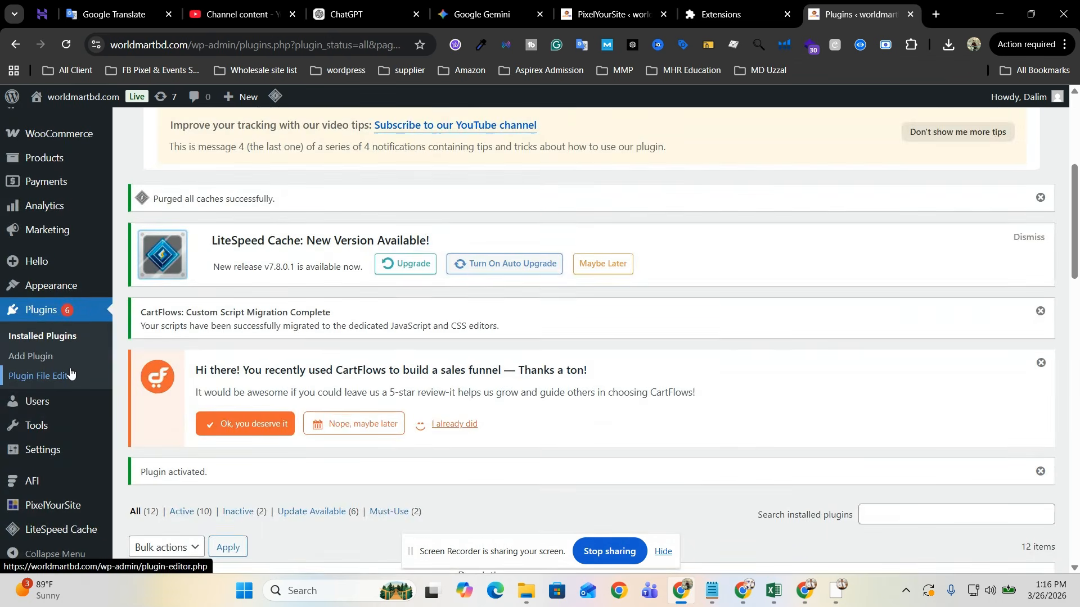
scroll(62, 462, "down", 2)
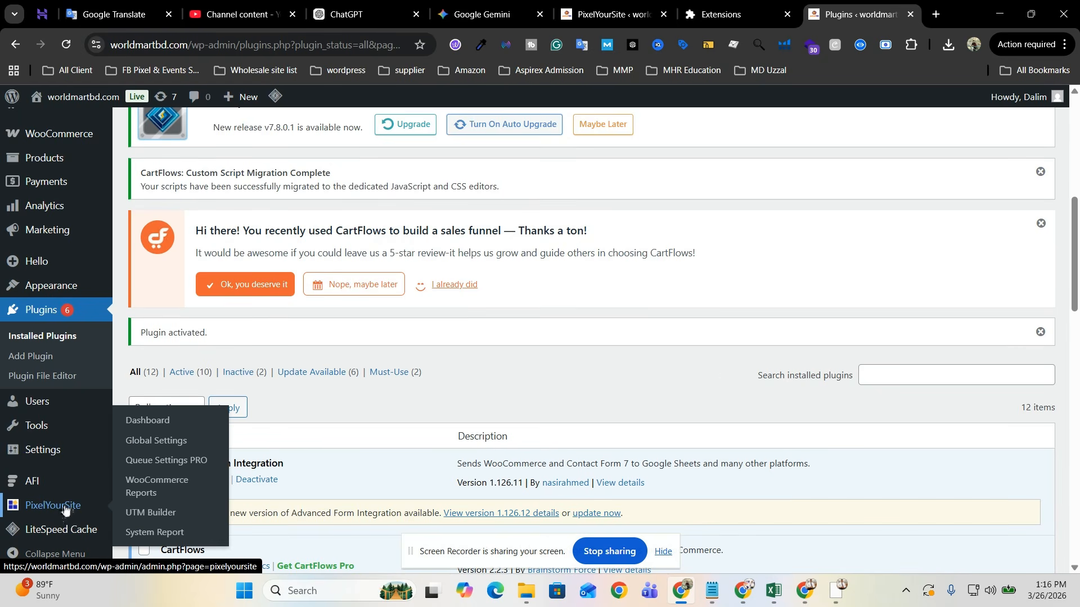
left_click(65, 509)
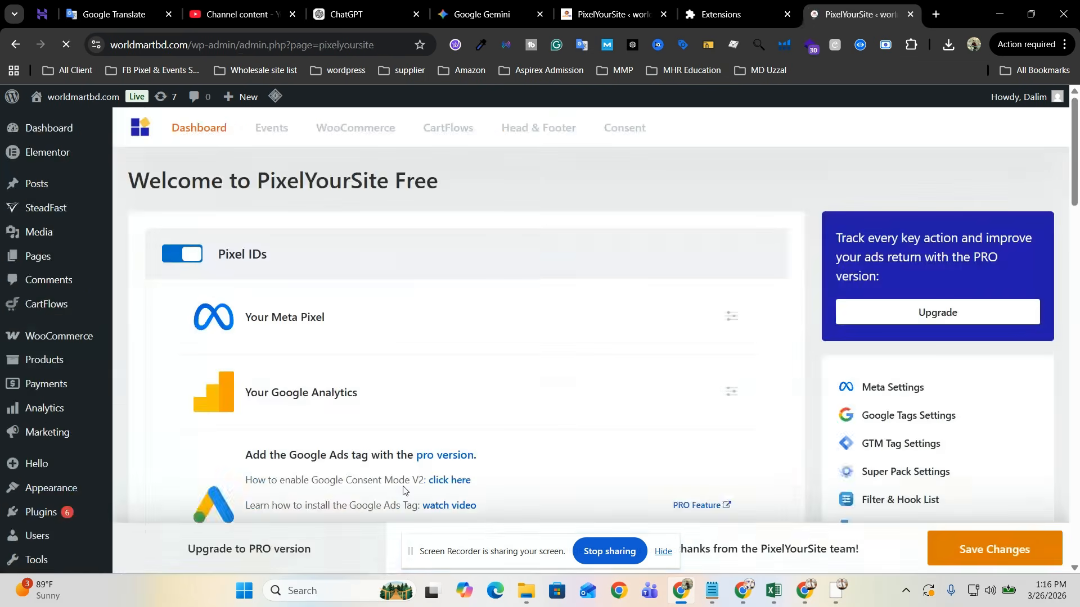
scroll(407, 487, "down", 4)
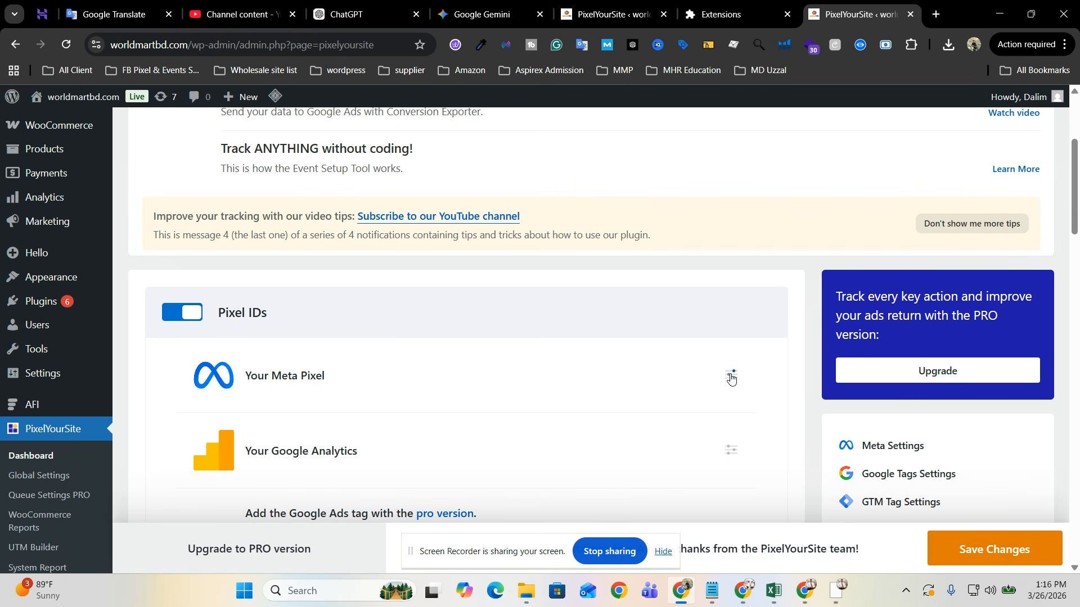
left_click(732, 378)
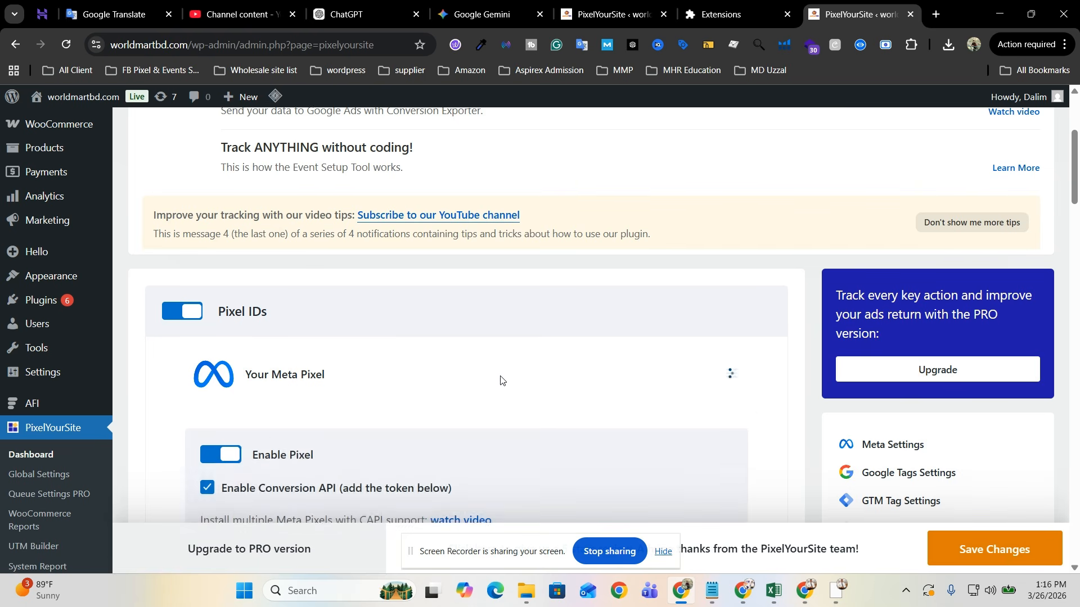
scroll(500, 380, "down", 4)
left_click(312, 407)
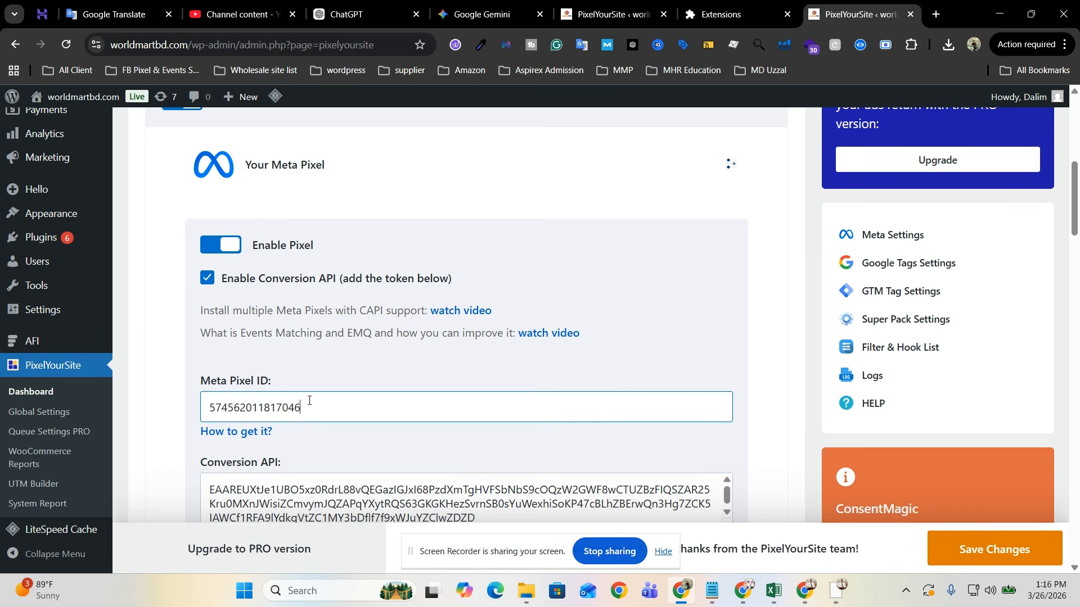
scroll(323, 381, "down", 1)
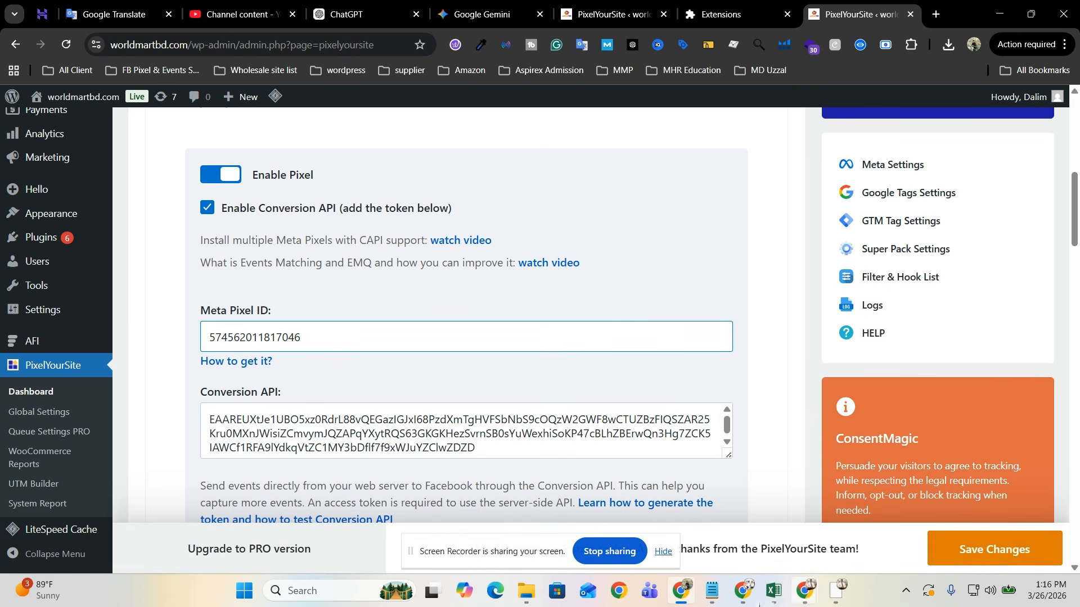
- Copy the dataset ID from the Notepad note and replace PixelYourSite's Meta Pixel ID with it
mouse_move(707, 593)
left_click(600, 492)
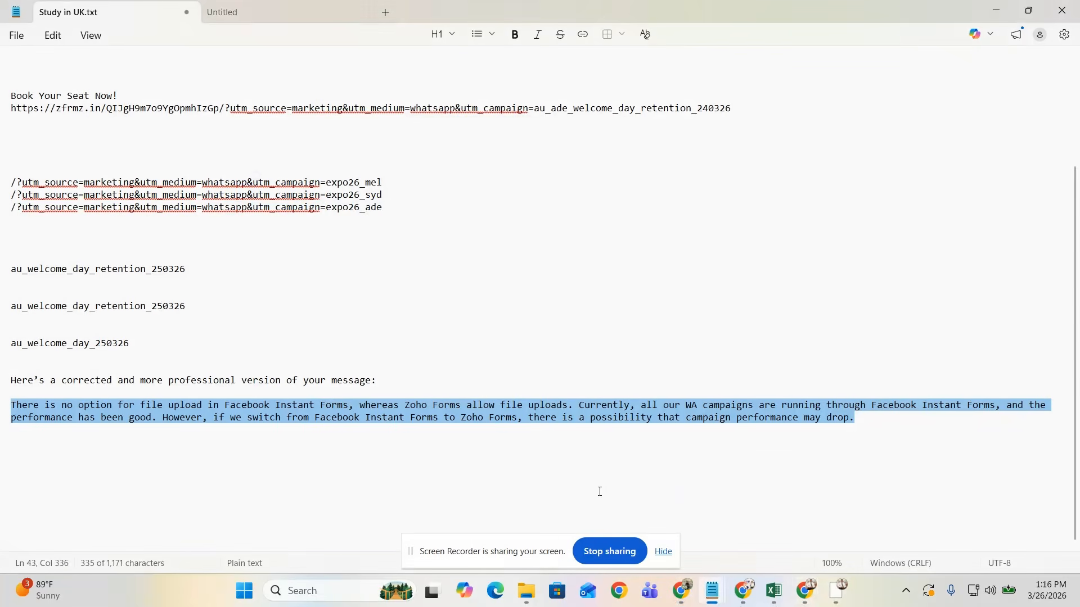
left_click(766, 535)
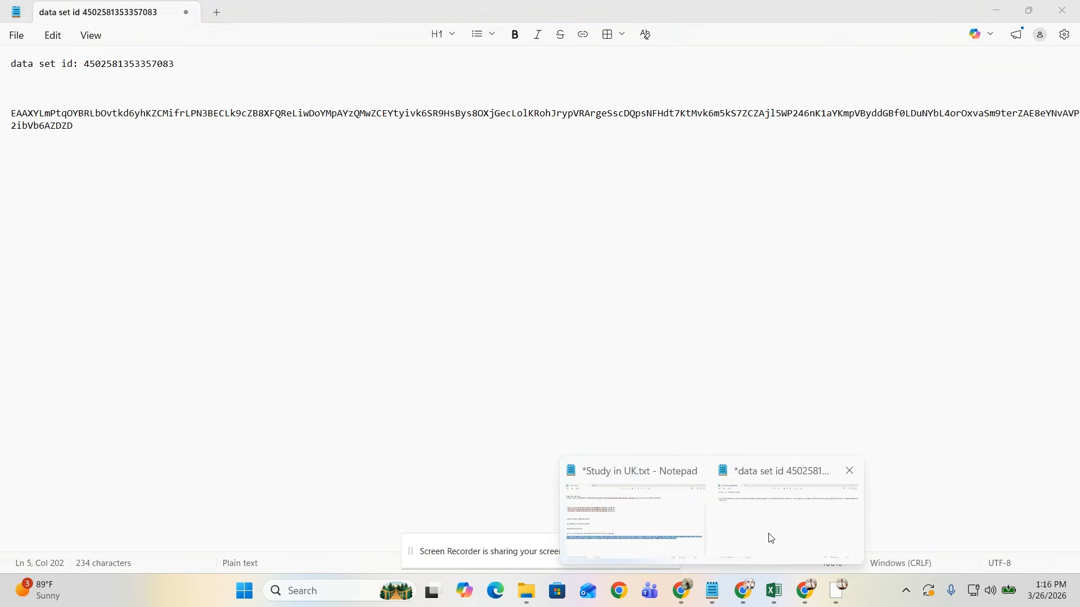
double_click(134, 64)
key("ctrl+c")
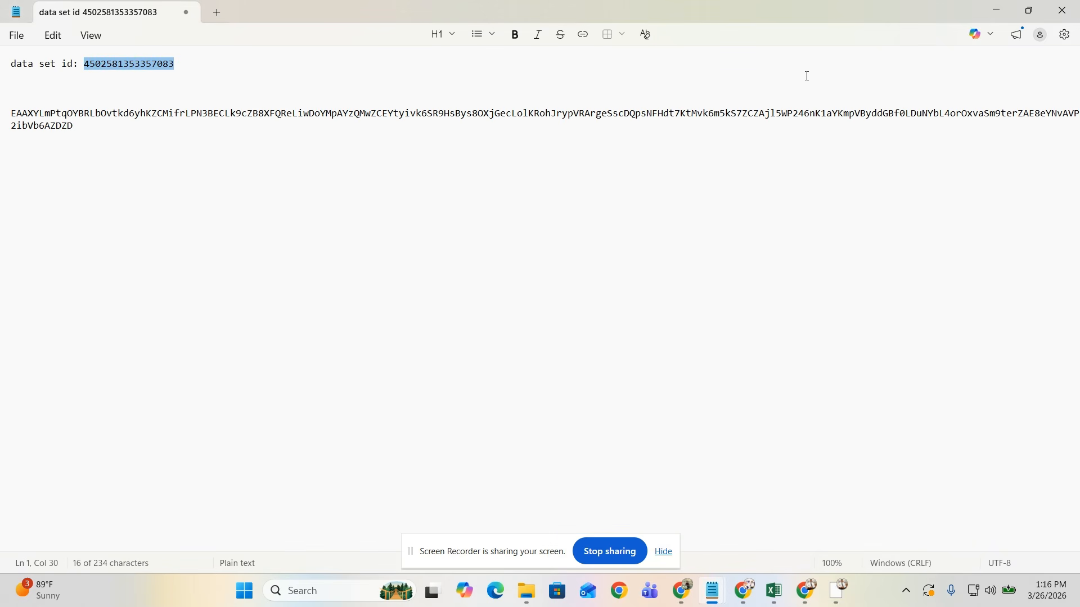
left_click(997, 10)
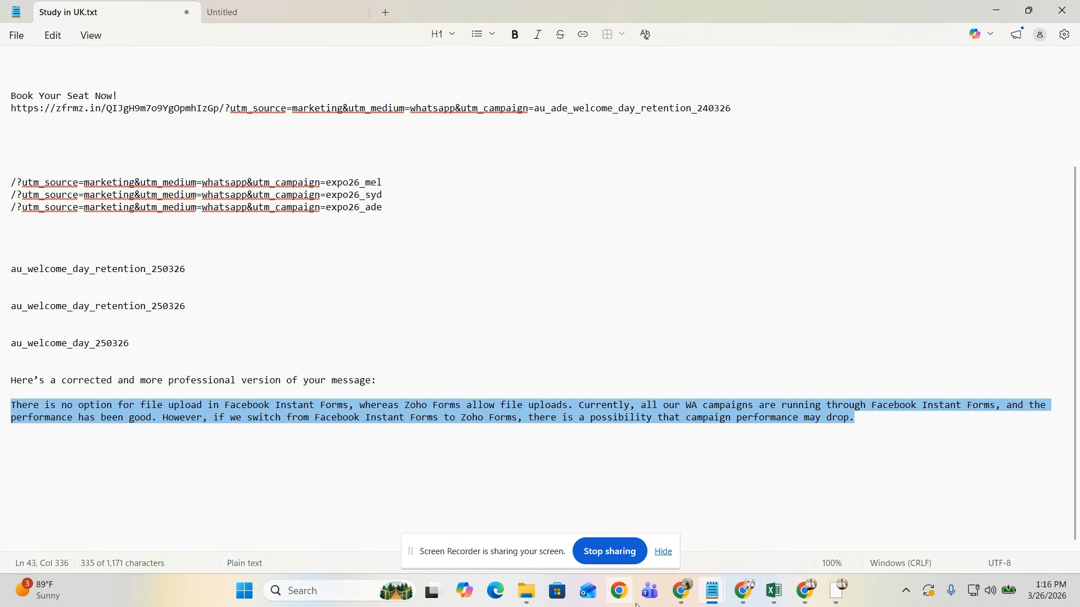
mouse_move(807, 591)
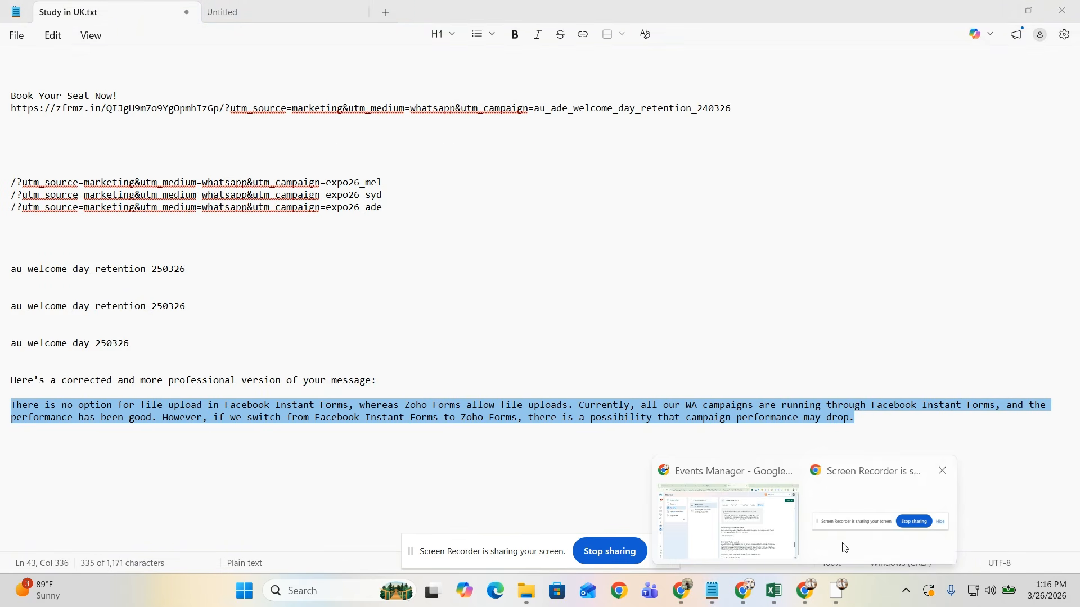
left_click(685, 593)
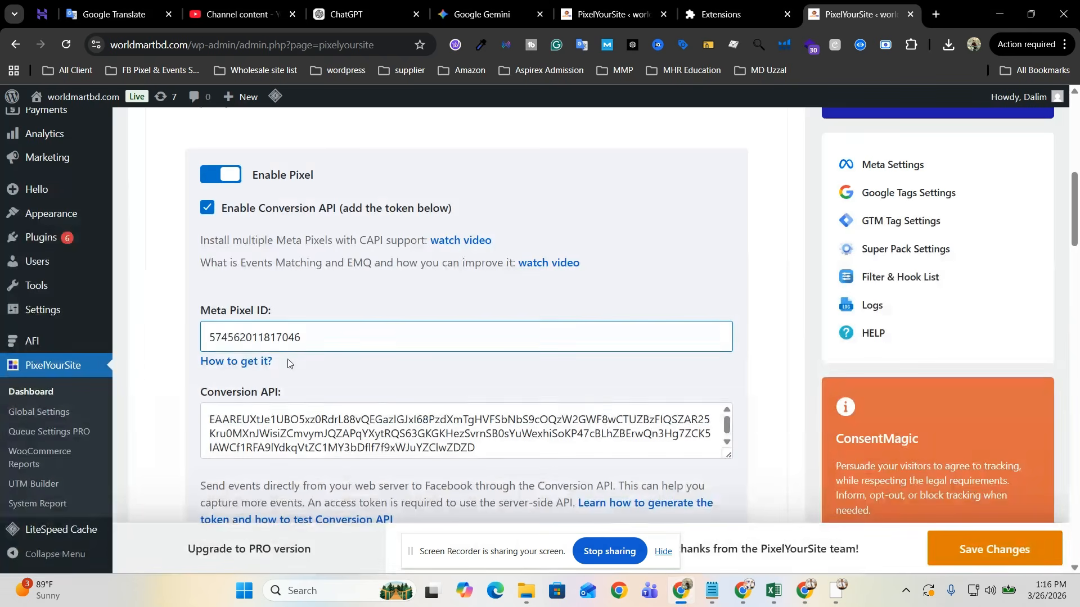
left_click_drag(308, 337, 174, 339)
key("ctrl+v")
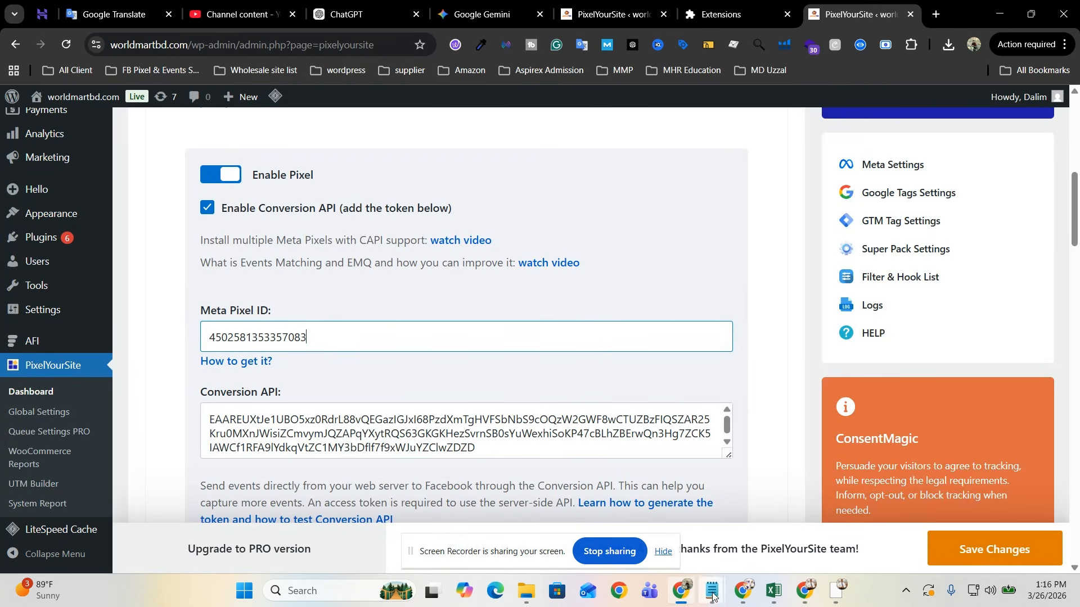
- Copy the Conversions API access token from the Notepad note and replace the token in PixelYourSite's Conversion API field with it
mouse_move(712, 590)
left_click(752, 553)
left_click(277, 192)
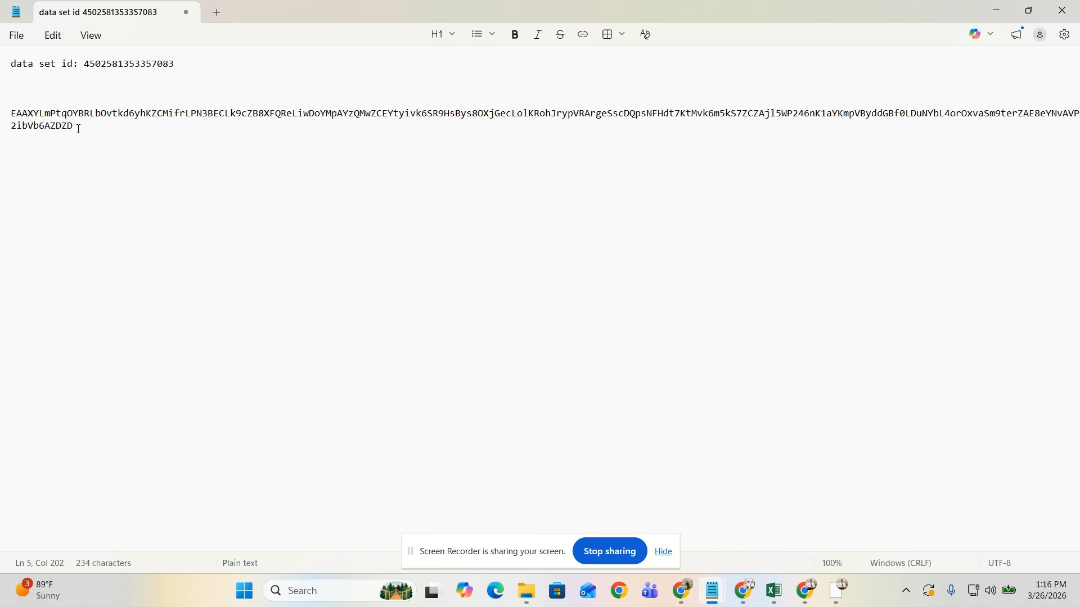
left_click_drag(78, 129, 7, 115)
key("ctrl+c")
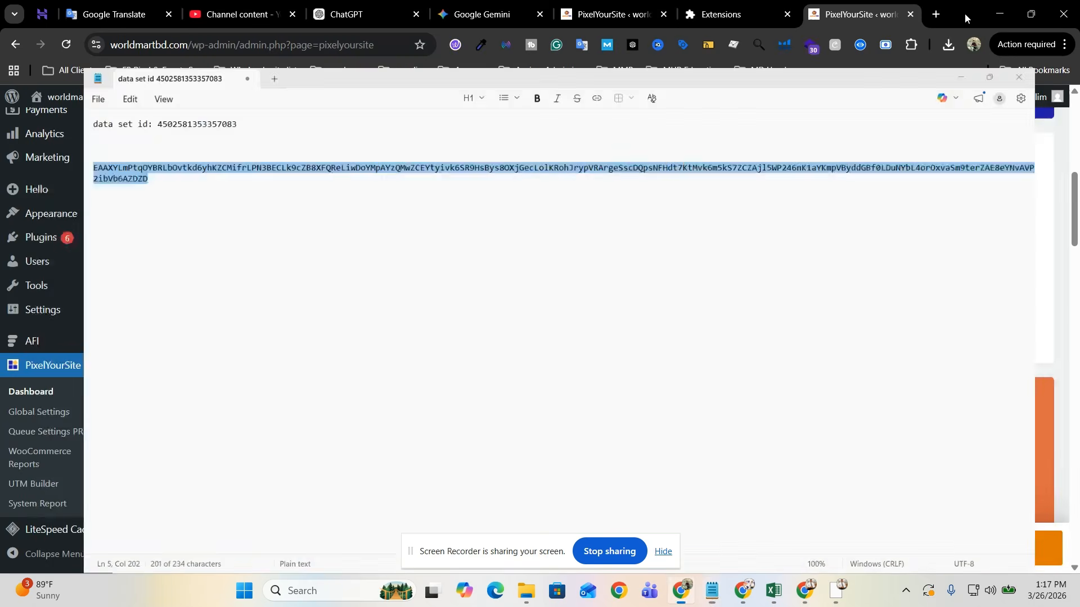
left_click(999, 10)
left_click(351, 436)
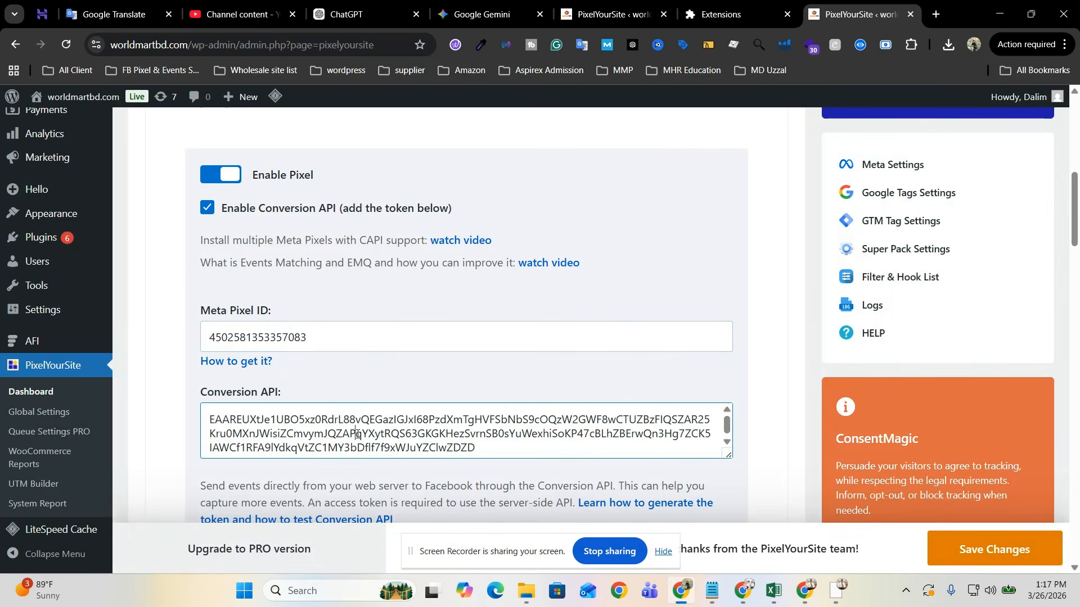
key("ctrl+a")
key("BackSpace")
key("ctrl+v")
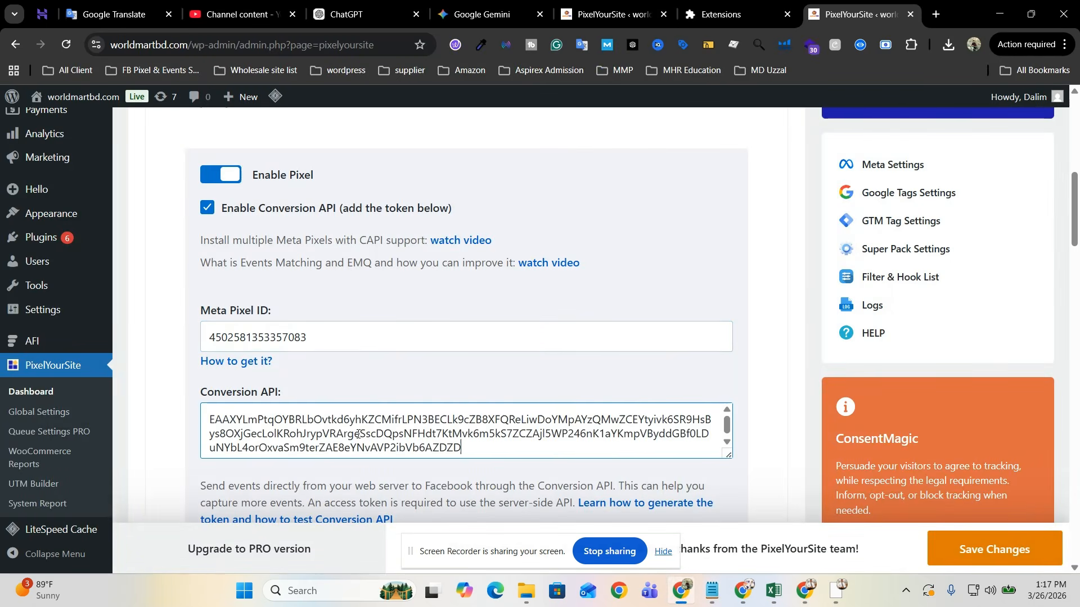
- In Events Manager's test events for world mart bd, choose the Website channel and copy the server test event code
scroll(349, 399, "down", 3)
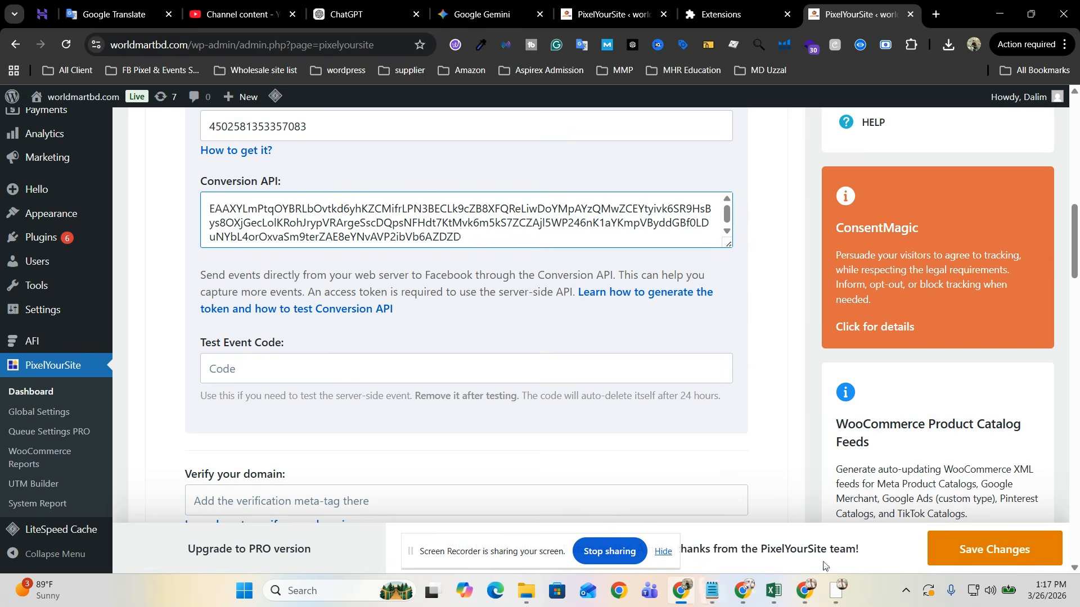
mouse_move(807, 594)
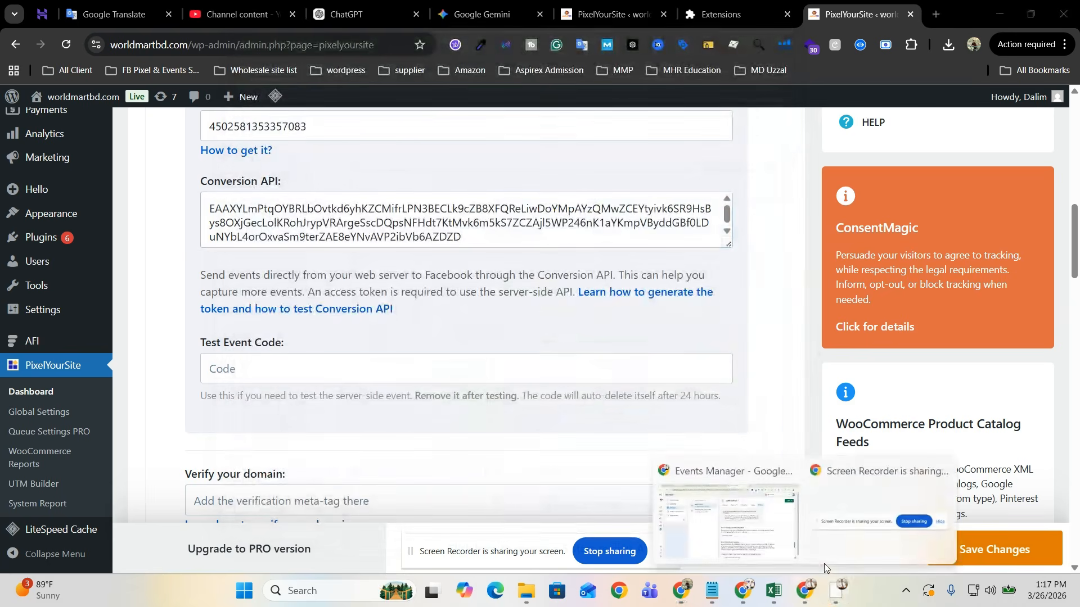
left_click(764, 554)
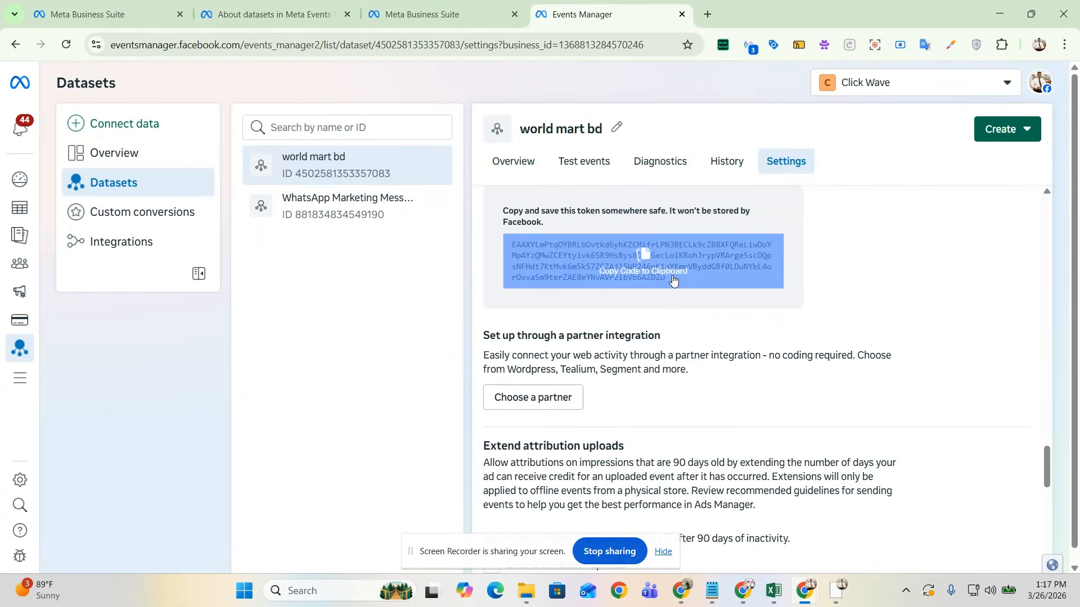
left_click(584, 162)
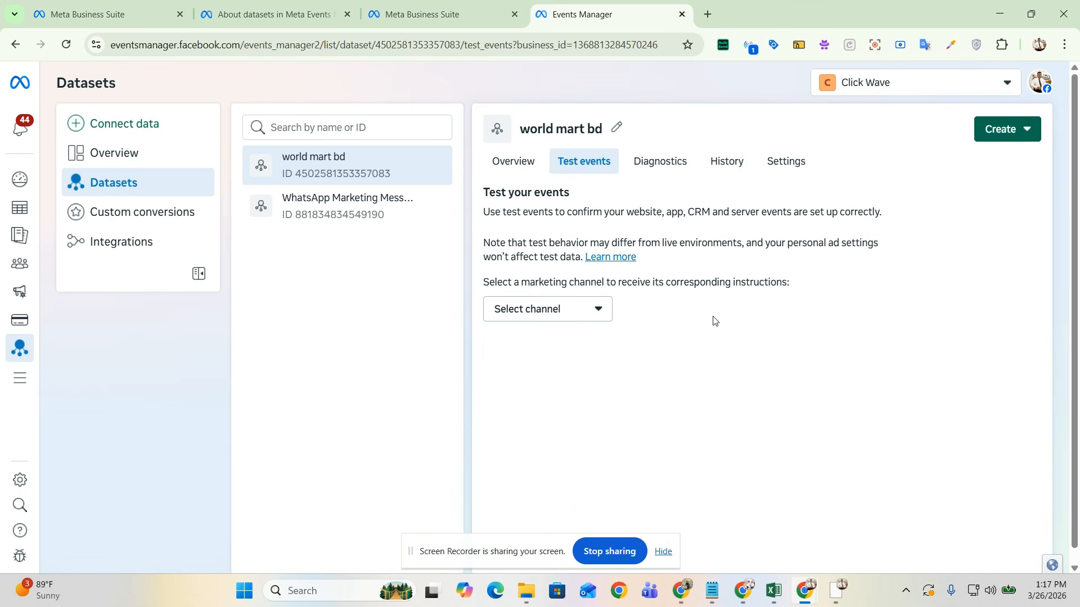
left_click(572, 311)
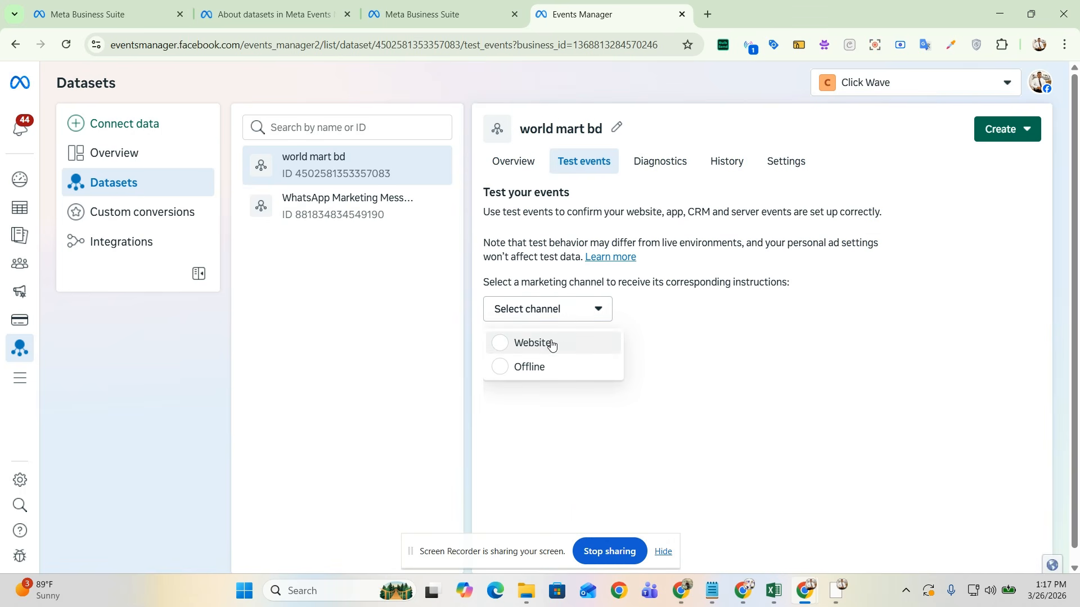
left_click(561, 348)
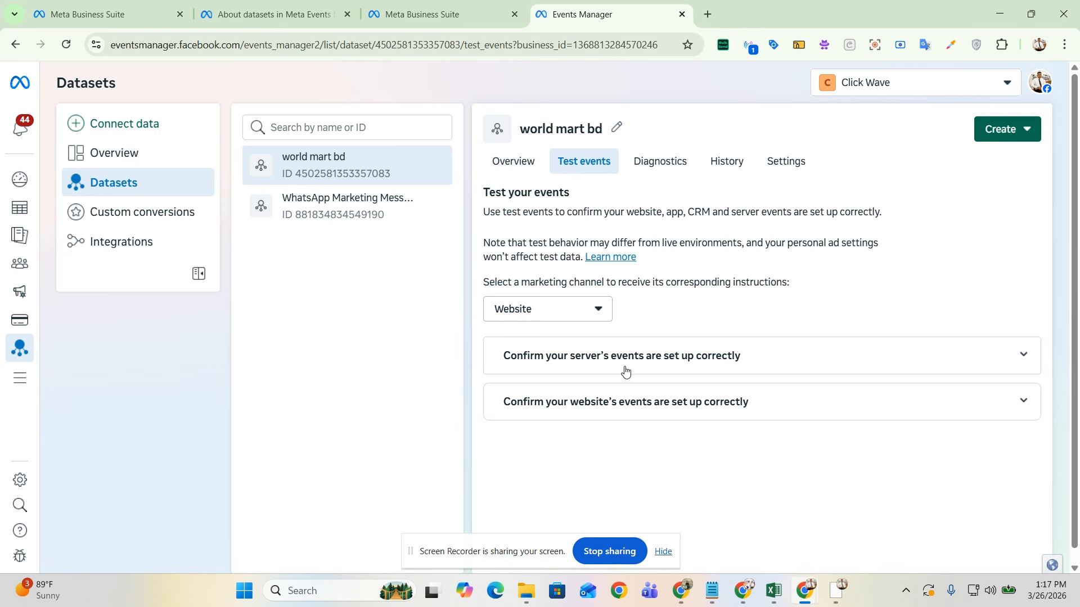
left_click(737, 366)
scroll(734, 371, "down", 1)
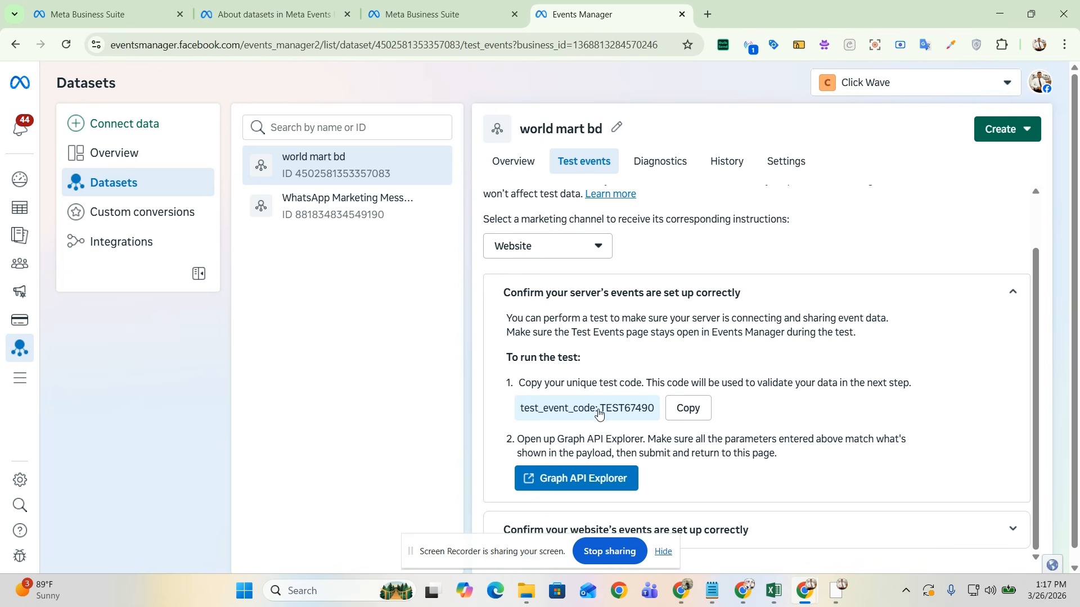
left_click(692, 410)
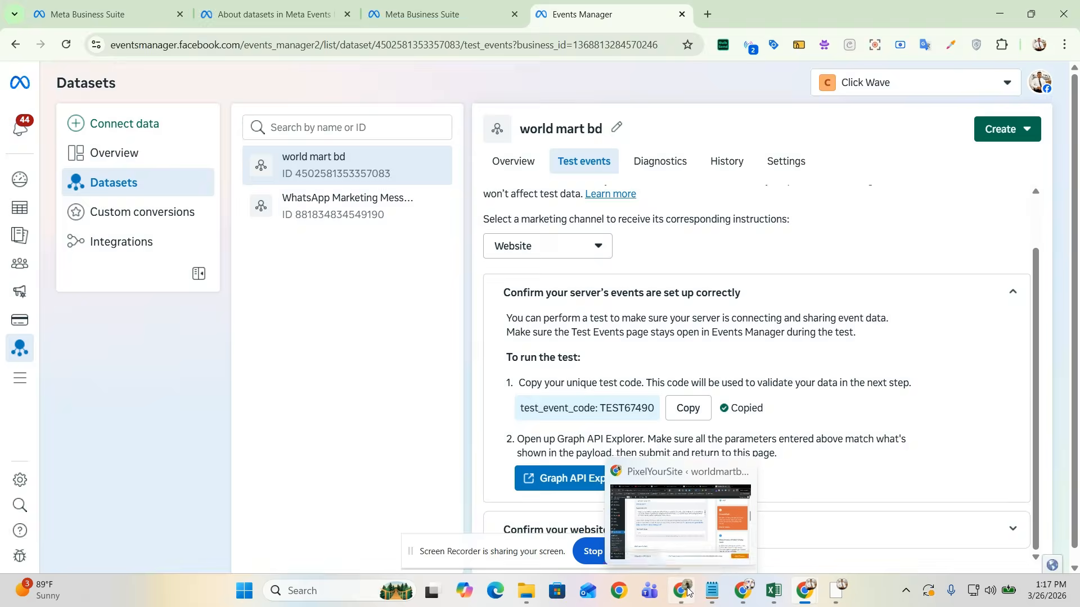
- Paste the copied code into PixelYourSite's Test Event Code field and save the changes
left_click(687, 591)
left_click(311, 369)
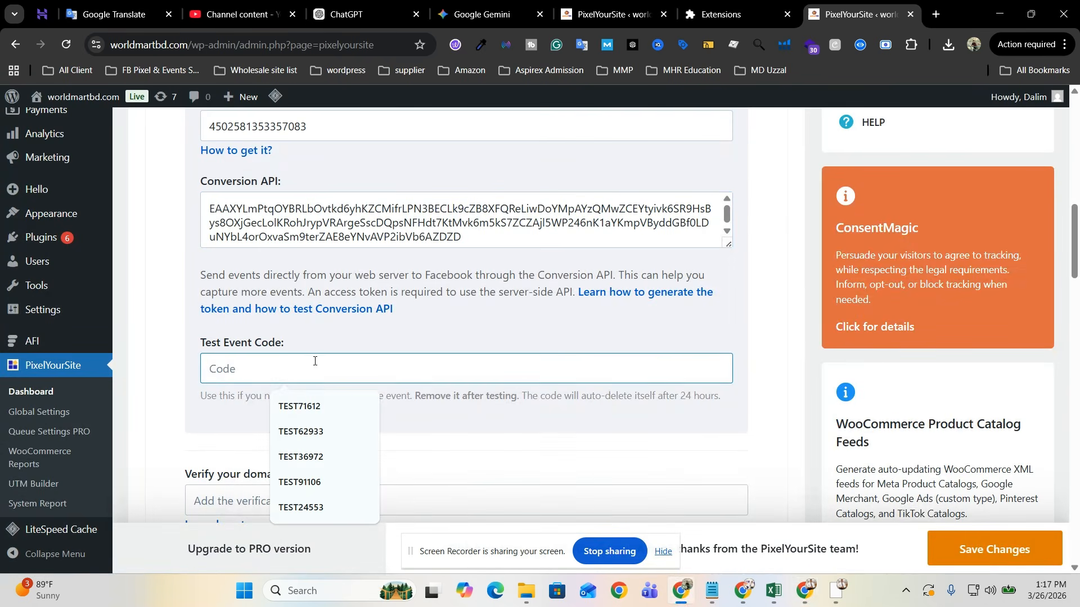
key("ctrl+v")
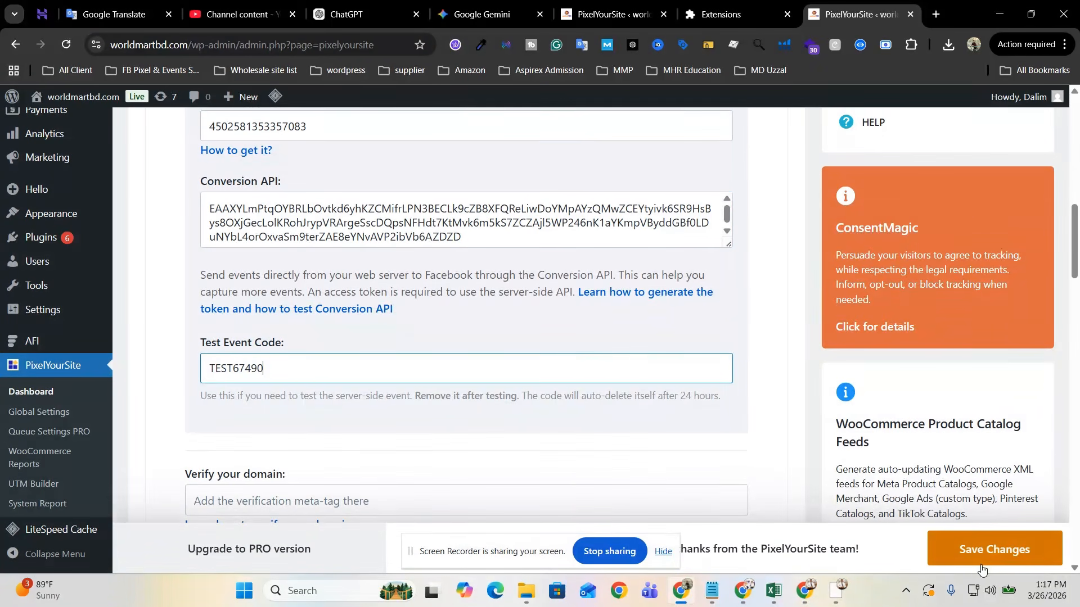
left_click(996, 555)
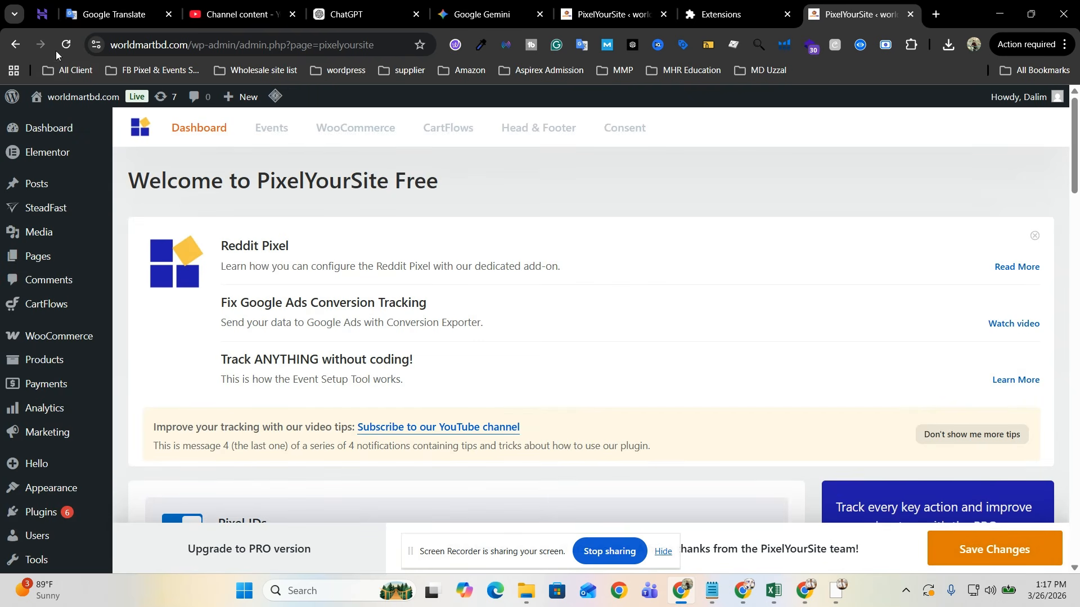
- Reload the PixelYourSite dashboard and expand Your Meta Pixel to check the saved pixel ID and Conversion API token
left_click(66, 44)
scroll(712, 349, "down", 20)
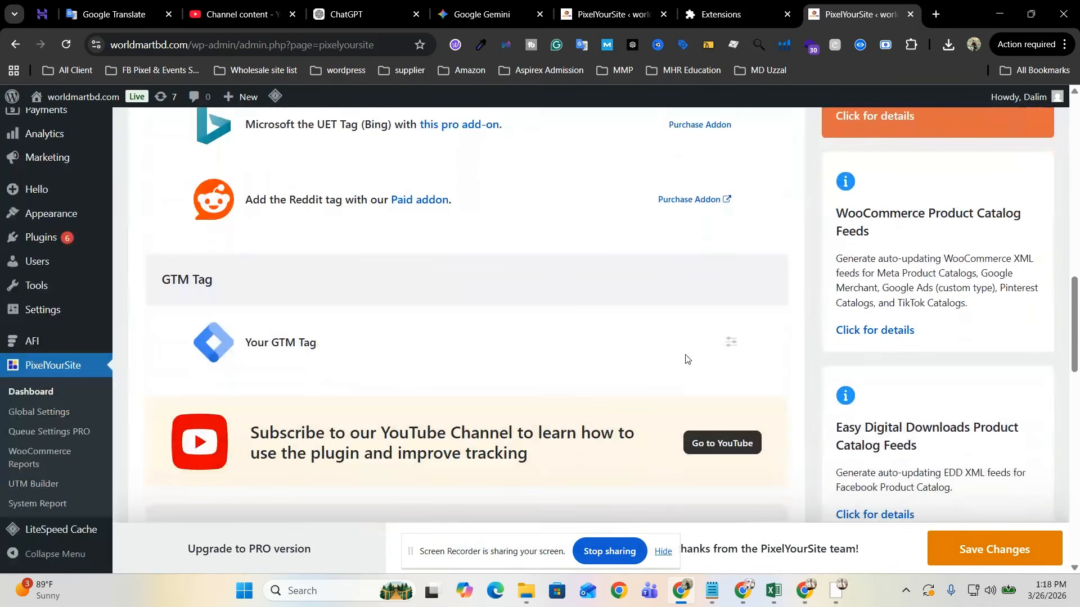
scroll(683, 358, "down", 7)
scroll(683, 357, "up", 14)
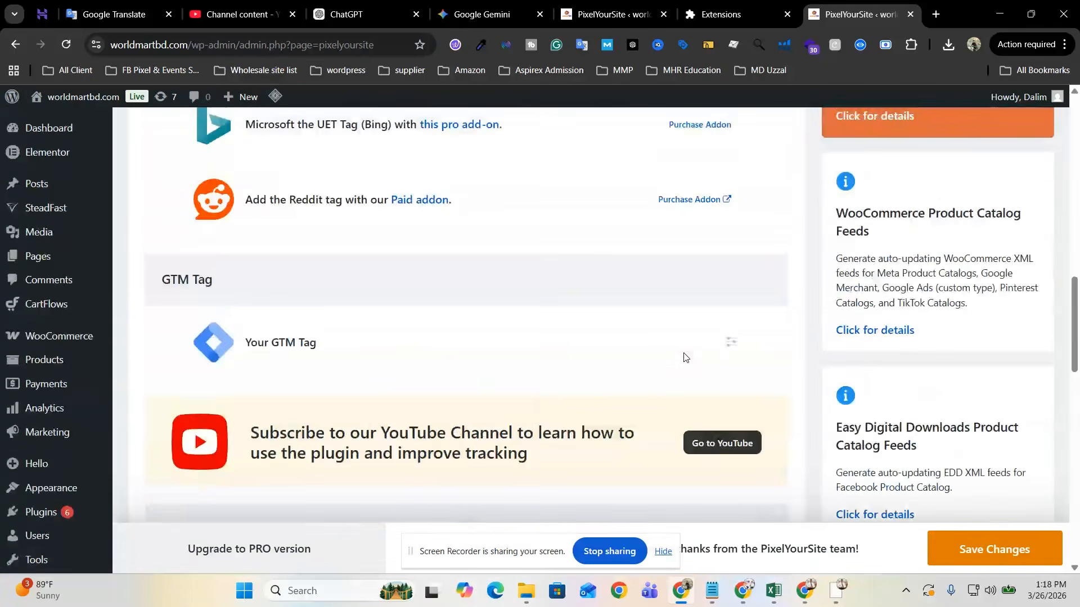
scroll(683, 359, "up", 10)
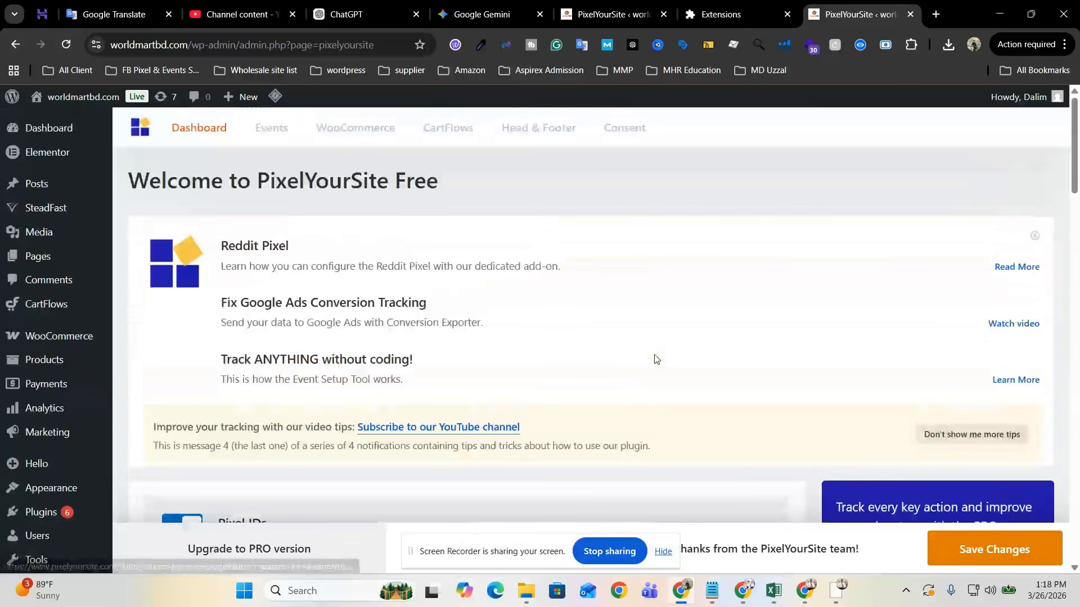
scroll(656, 359, "down", 5)
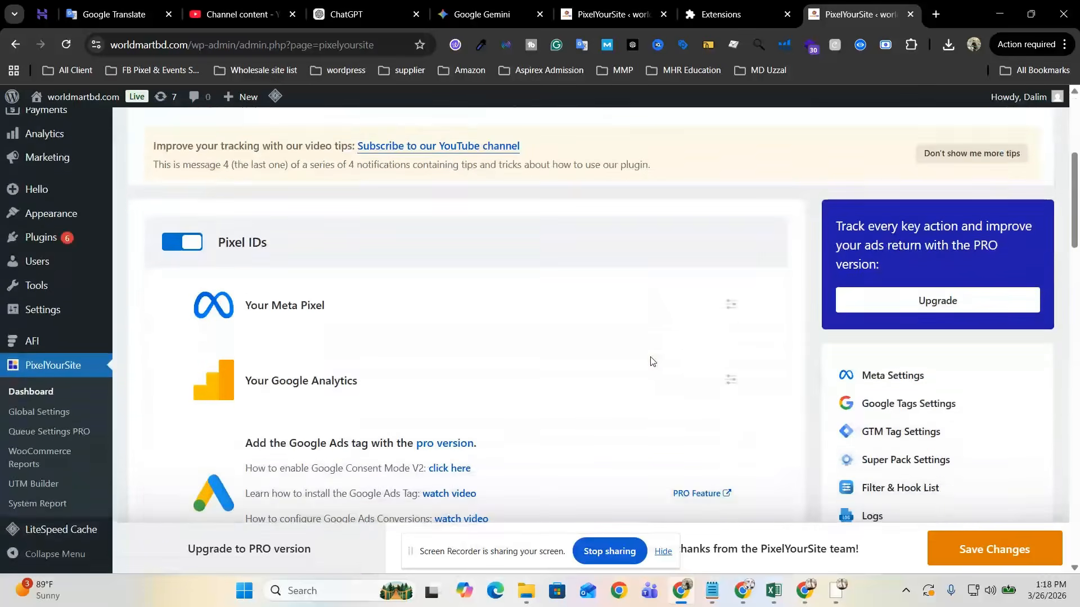
left_click(731, 304)
scroll(730, 315, "down", 4)
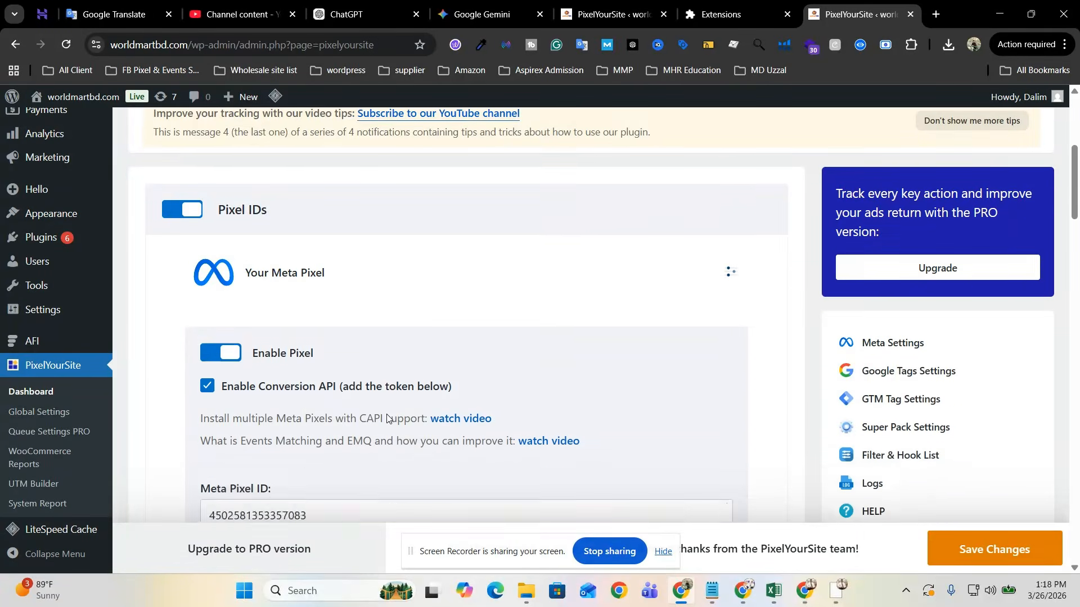
left_click(345, 342)
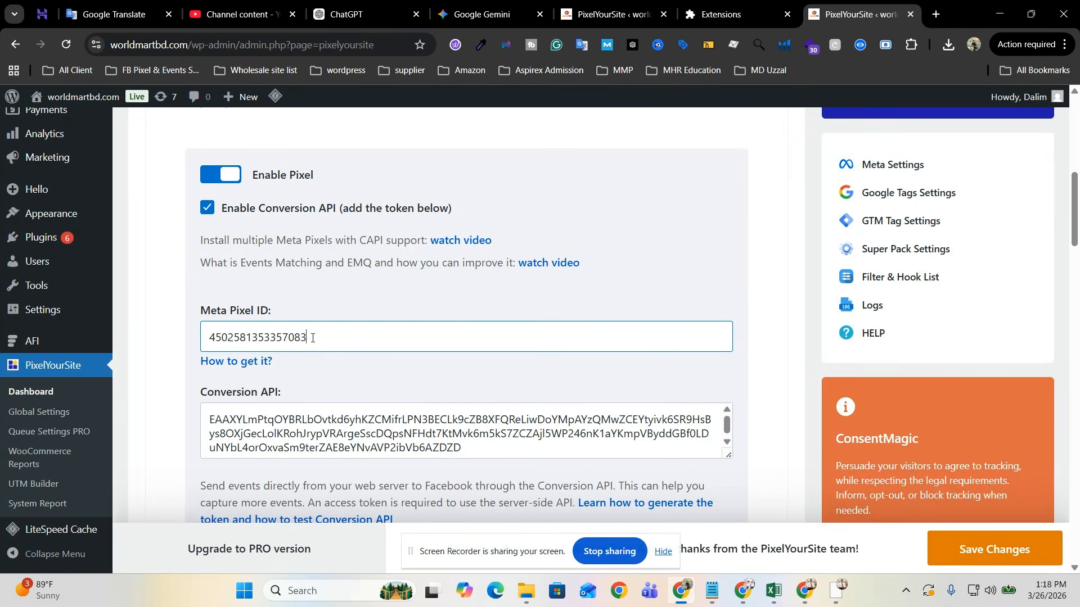
left_click_drag(312, 338, 175, 341)
left_click(317, 340)
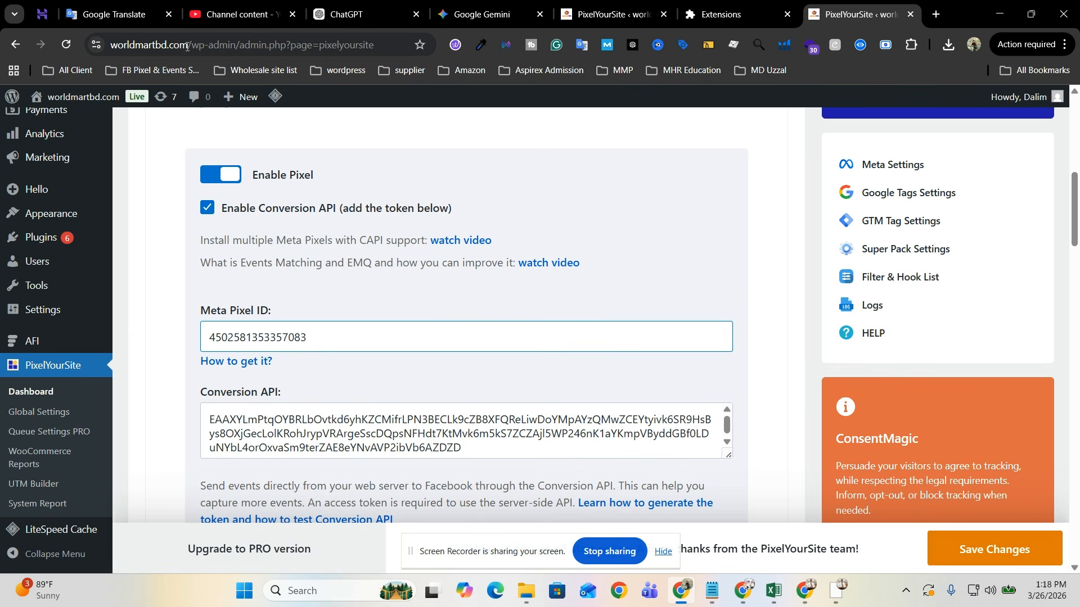
left_click_drag(188, 47, 111, 47)
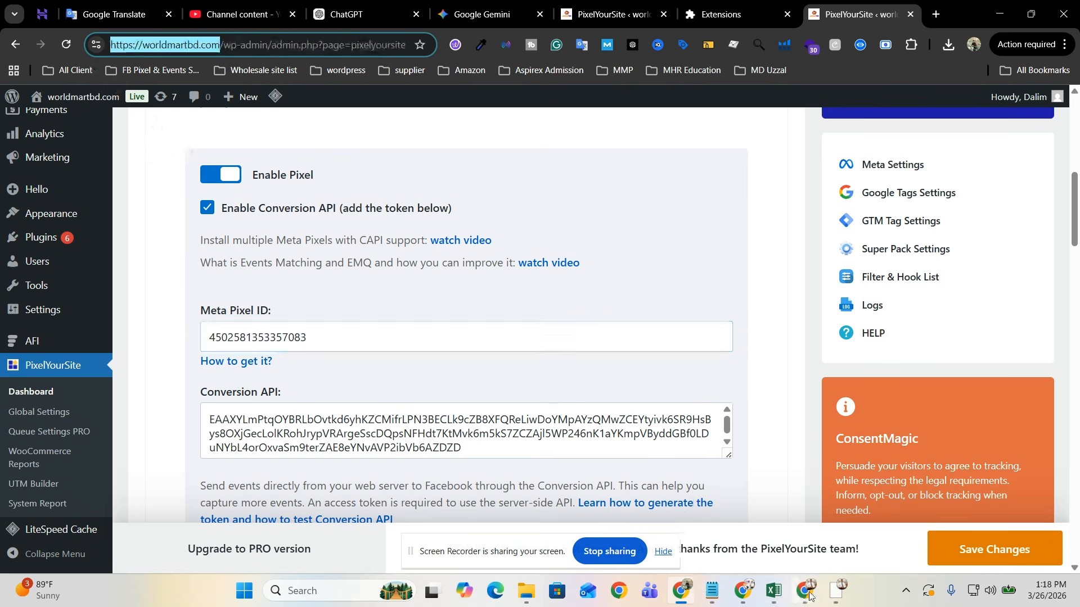
left_click(747, 590)
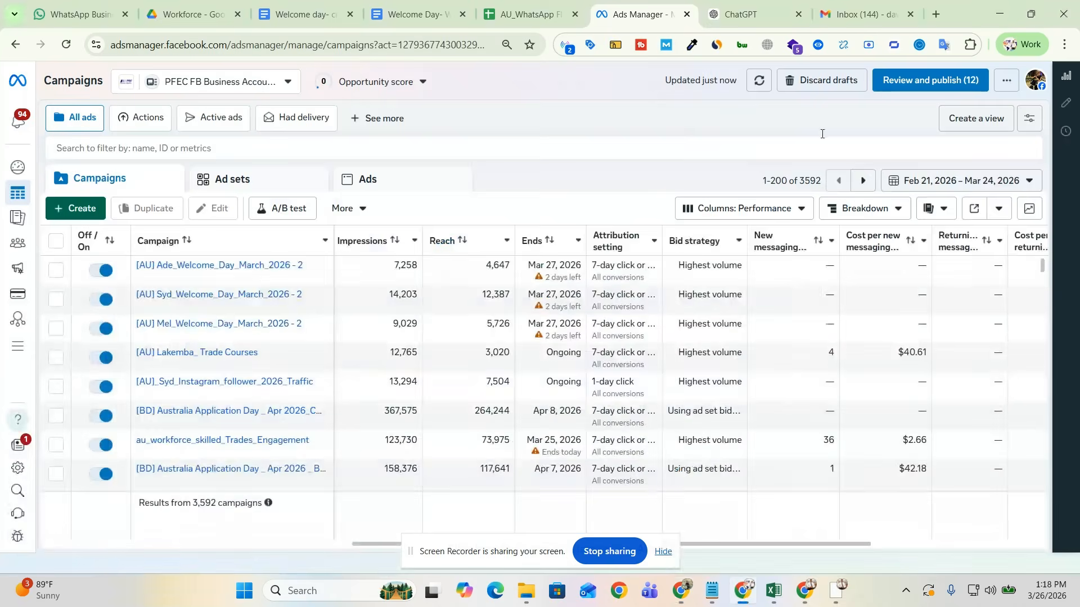
left_click(936, 14)
key("ctrl+v")
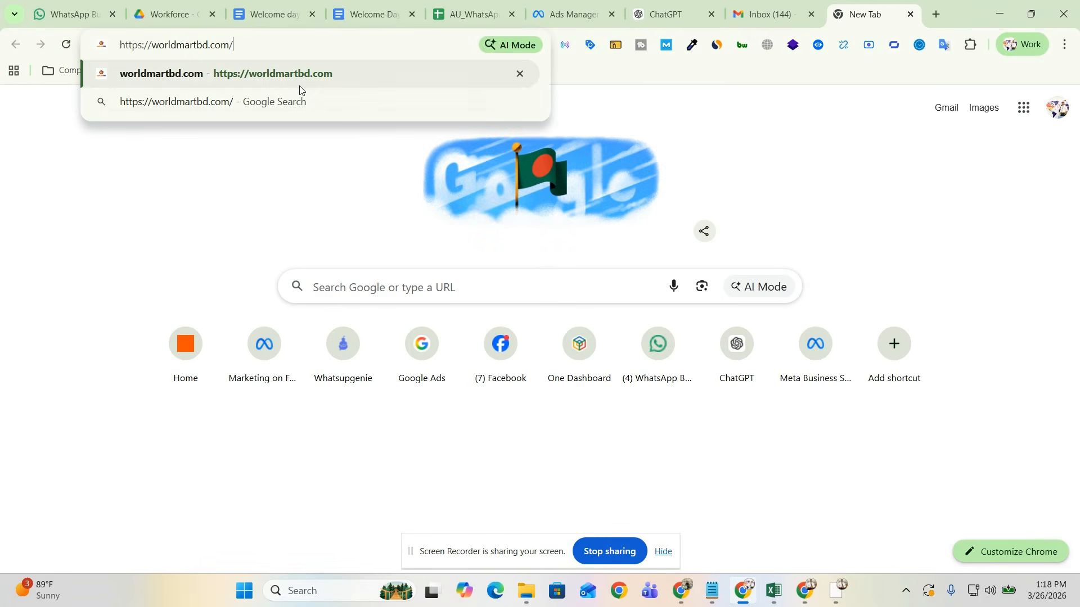
key("Return")
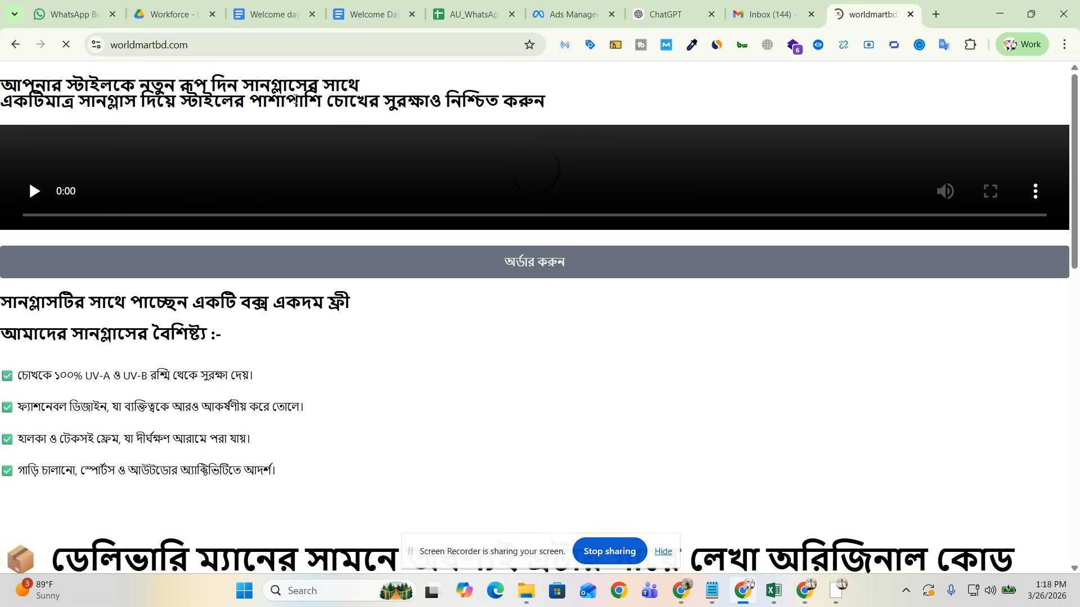
- Inspect worldmartbd.com with Meta Pixel Helper, compare the detected pixel ID with PixelYourSite's Meta Pixel ID, and view the pixel's events
left_click(564, 45)
left_click(1063, 74)
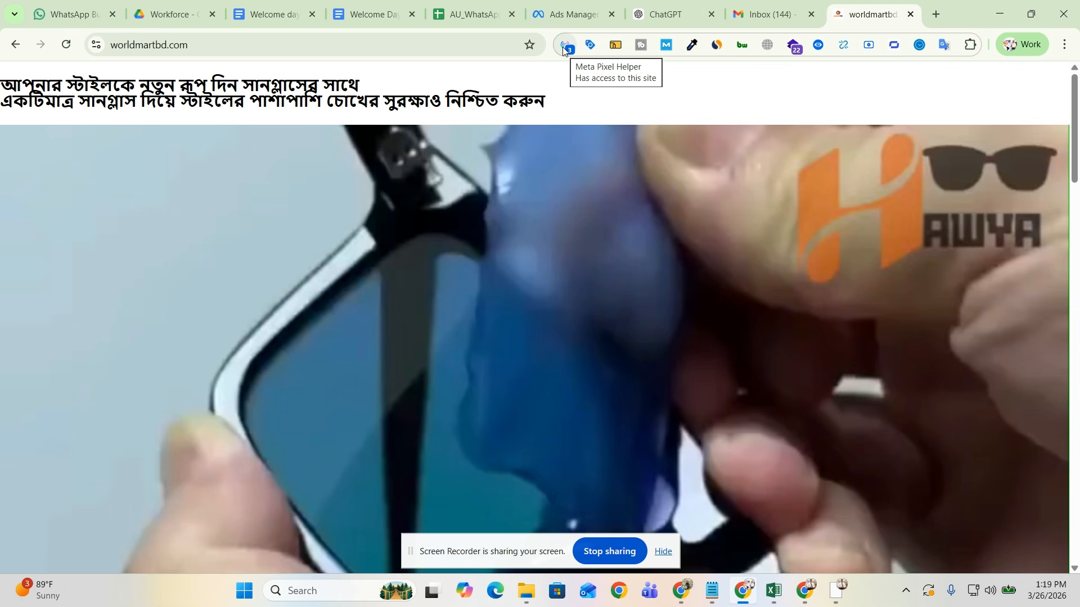
left_click(564, 48)
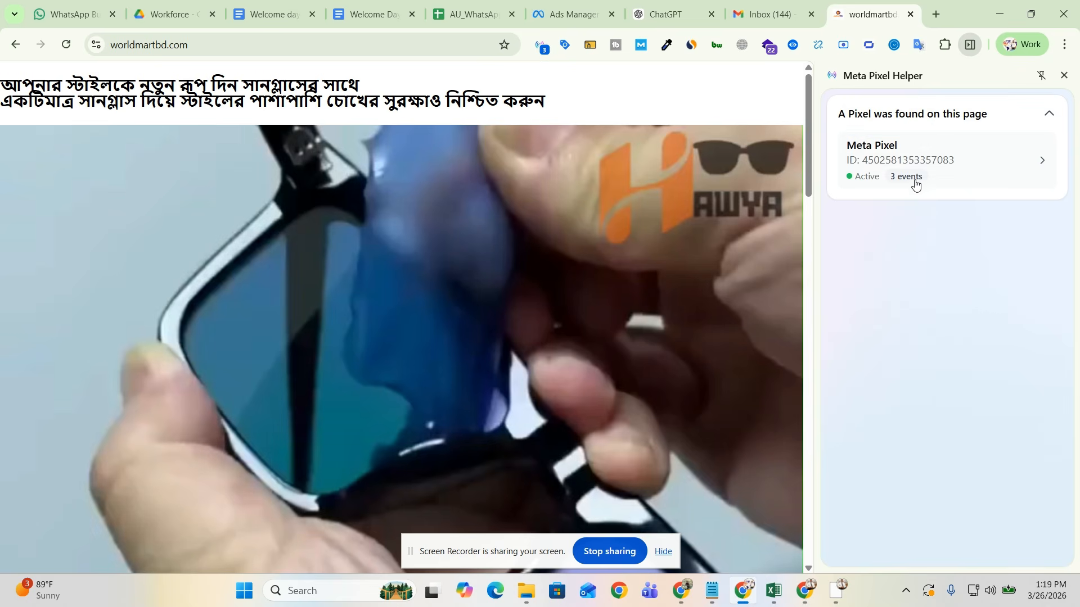
left_click(681, 590)
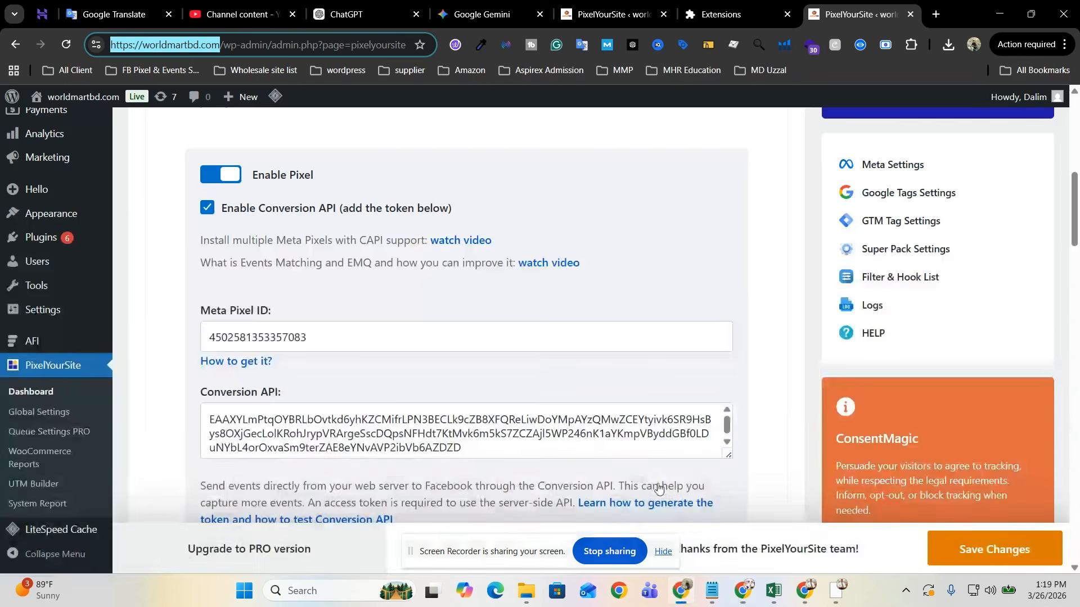
left_click_drag(307, 337, 227, 337)
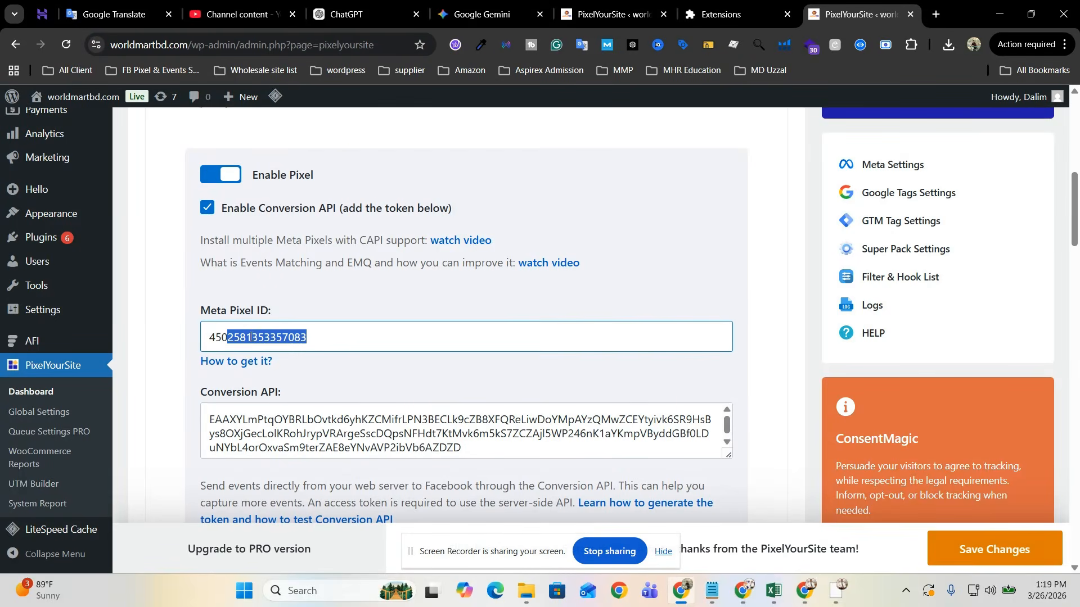
left_click(1000, 14)
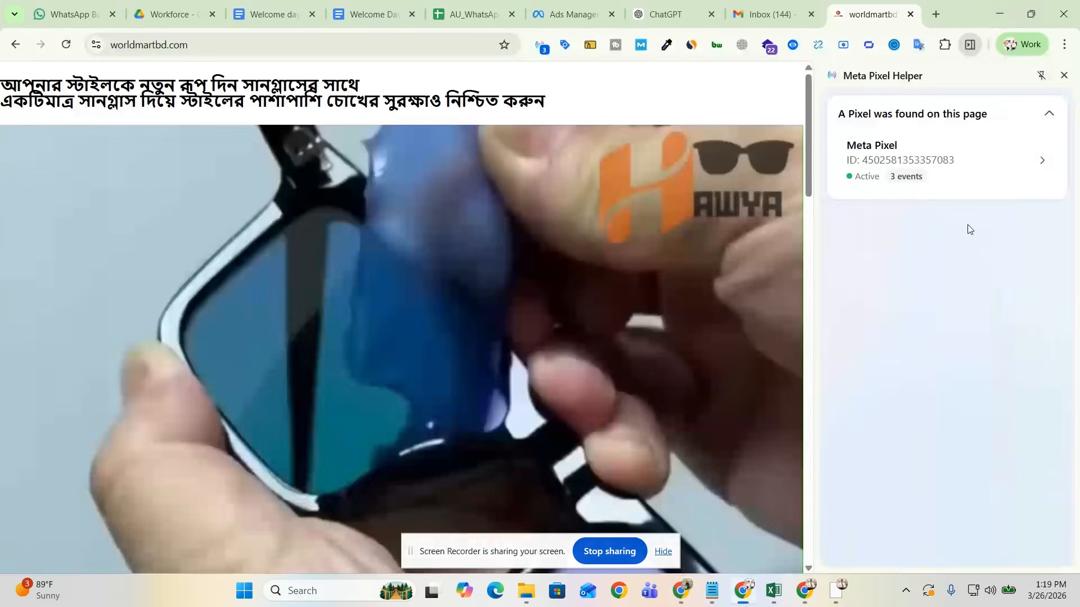
left_click(919, 177)
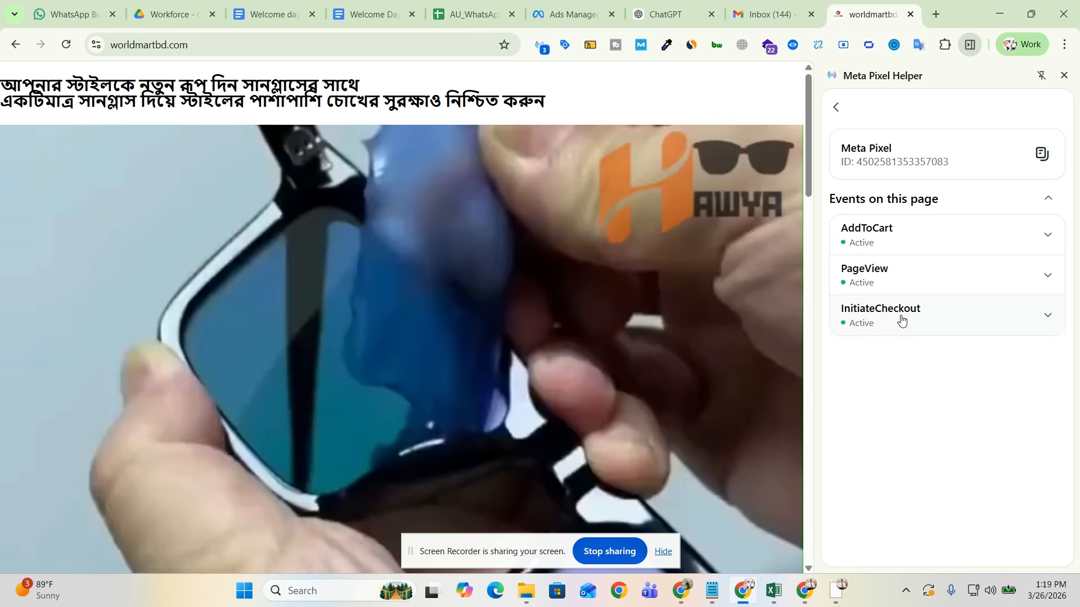
- Fill in the sunglasses order's billing details with the customer's name, phone number and full address
scroll(516, 331, "down", 15)
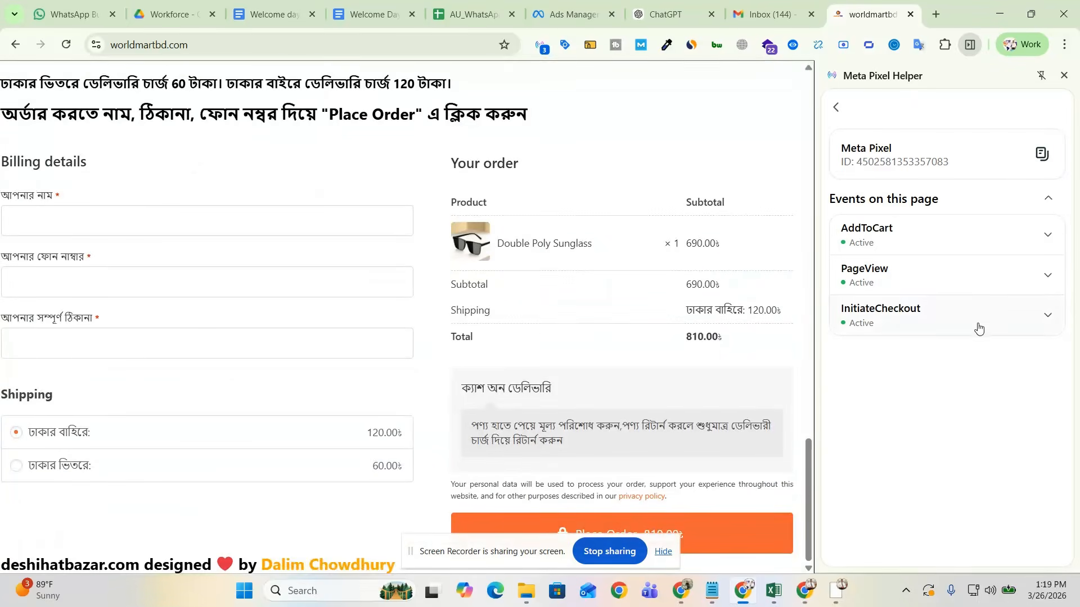
left_click(241, 237)
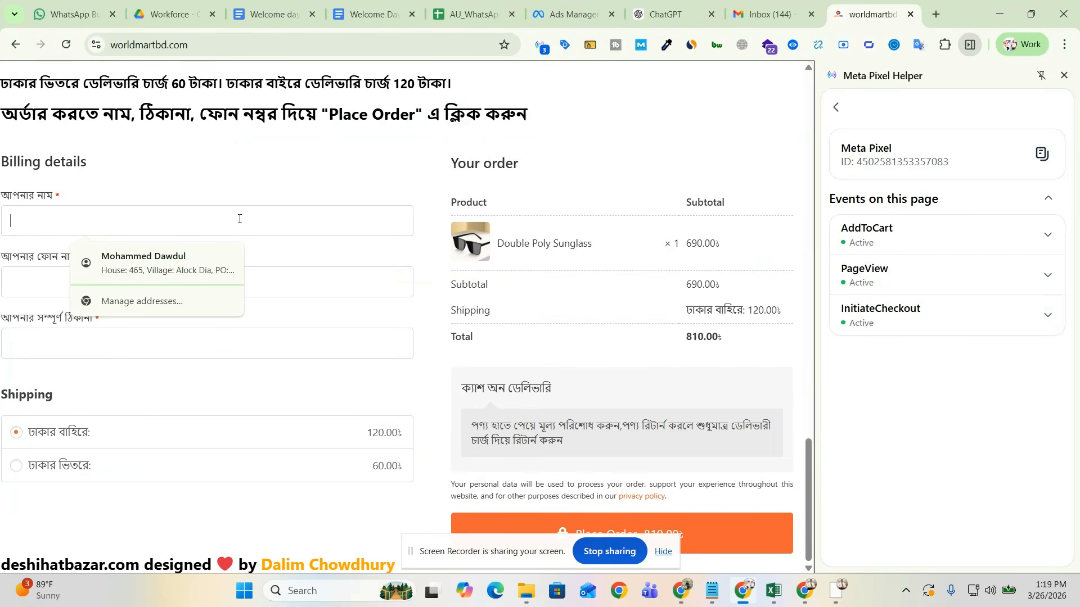
left_click(129, 274)
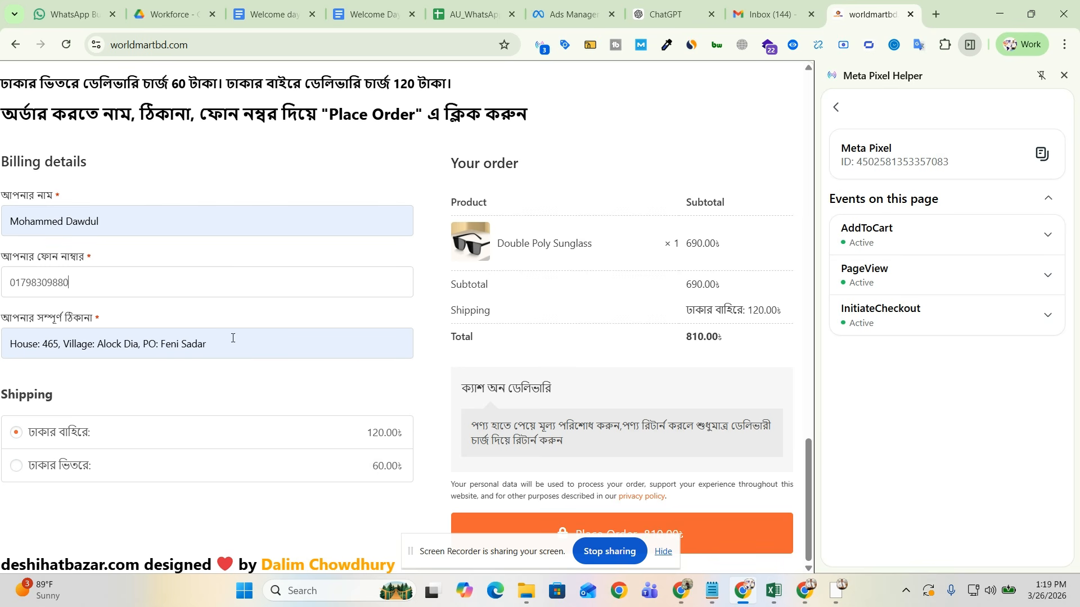
- Review the sunglasses landing page and place the Double Poly Sunglass test order
scroll(348, 262, "up", 18)
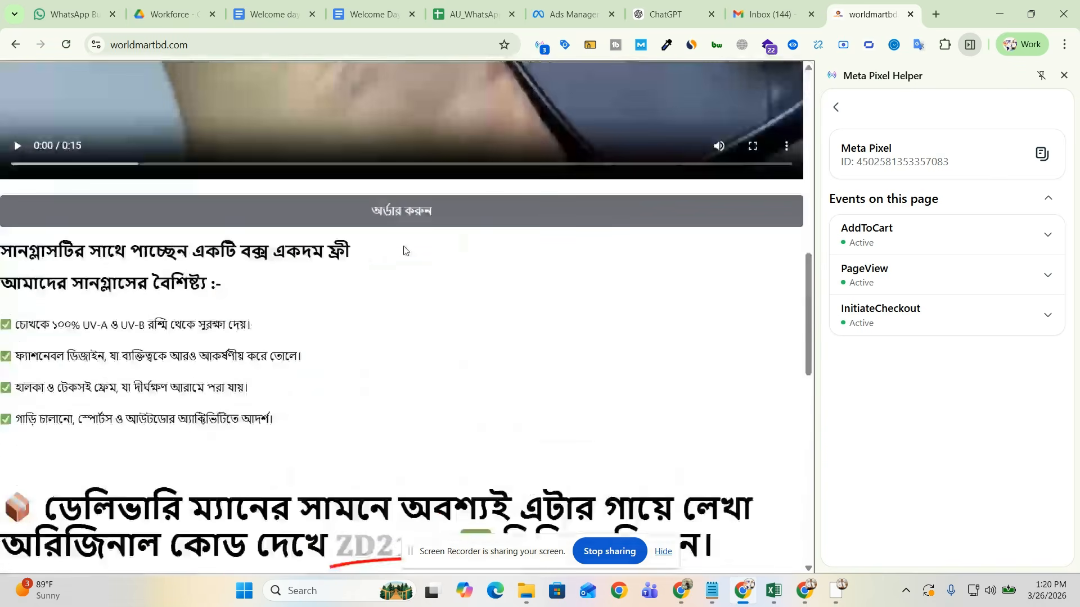
scroll(438, 237, "down", 10)
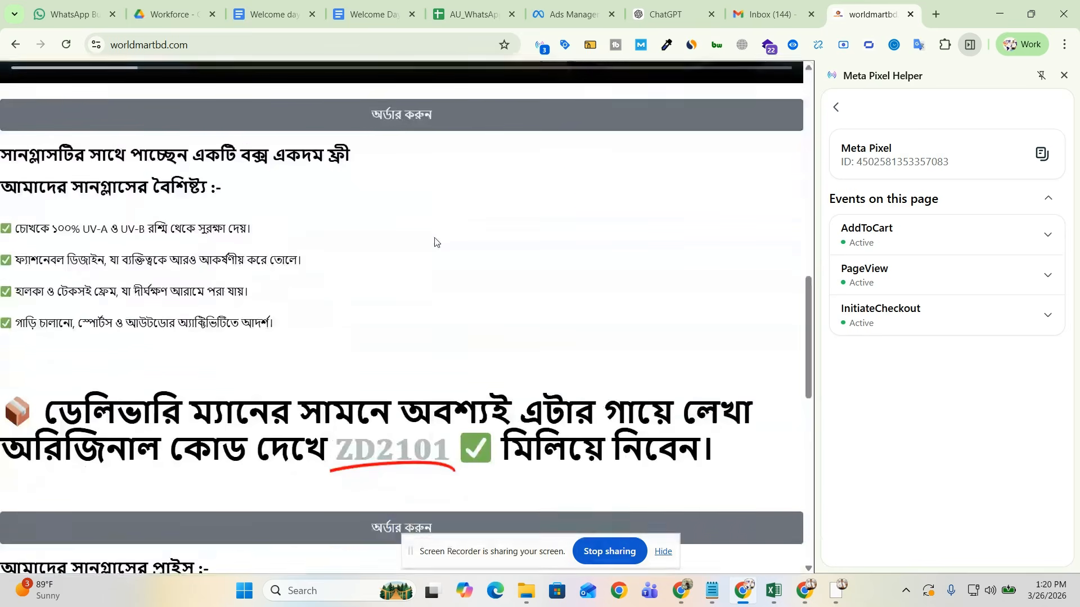
scroll(437, 243, "down", 3)
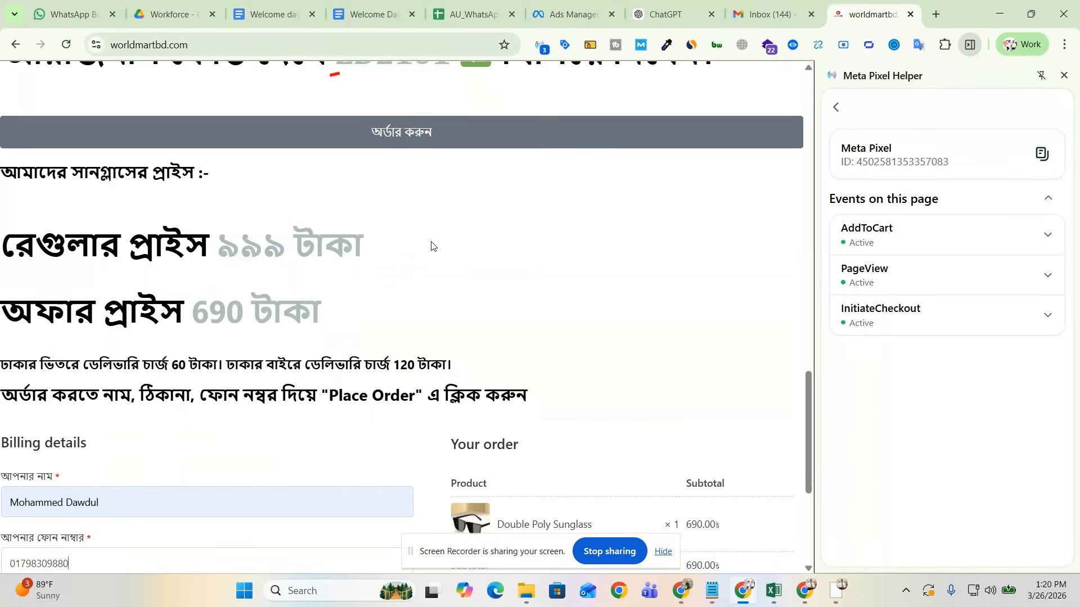
scroll(430, 246, "down", 5)
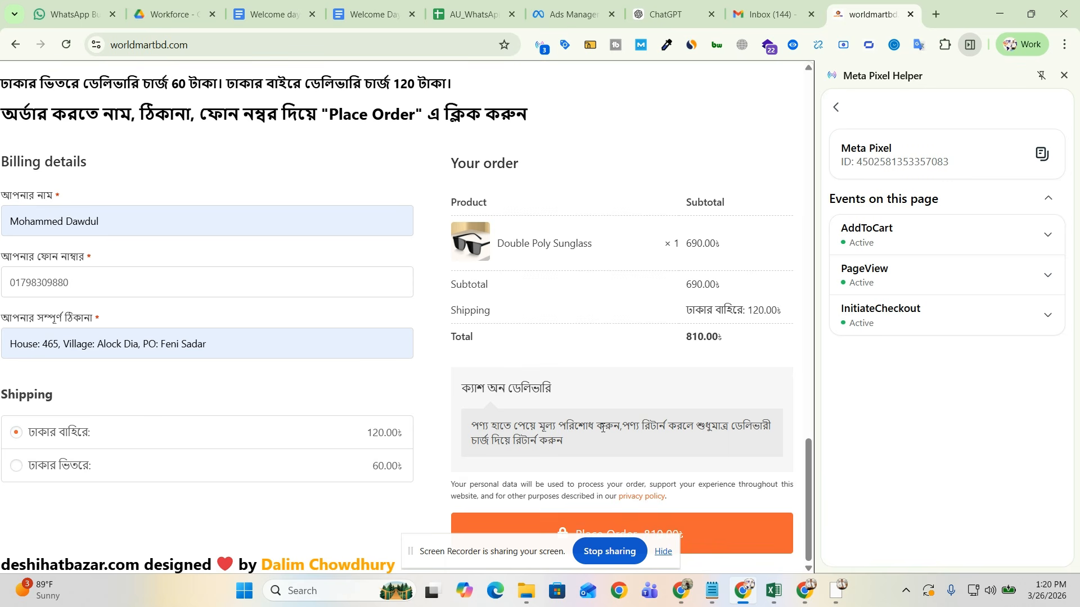
left_click(733, 524)
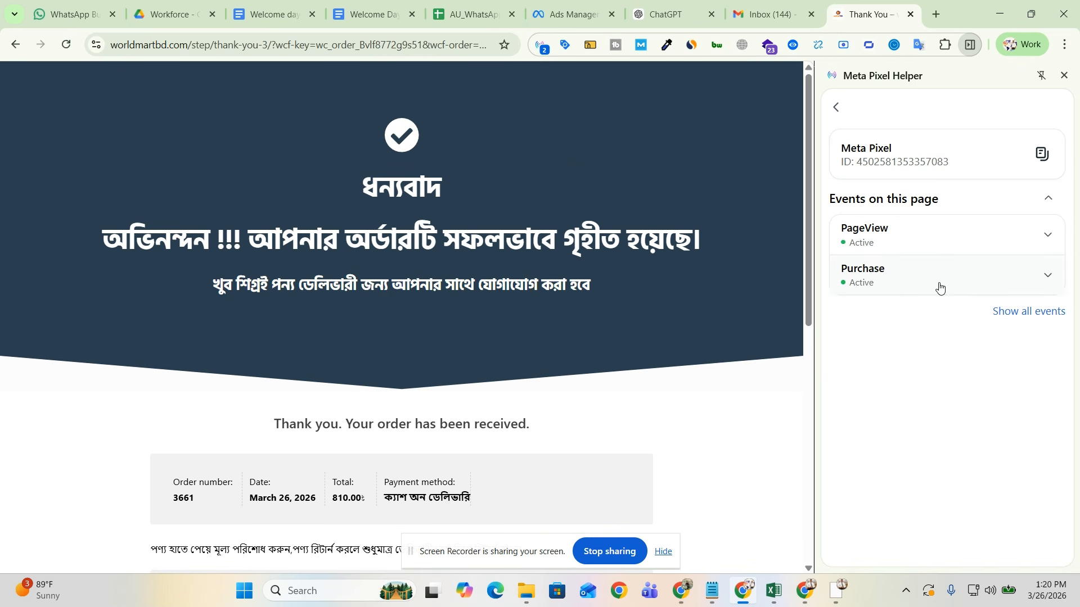
- Examine the Purchase event's custom parameters in Meta Pixel Helper, then close and reopen the helper on the order confirmation page
left_click(888, 282)
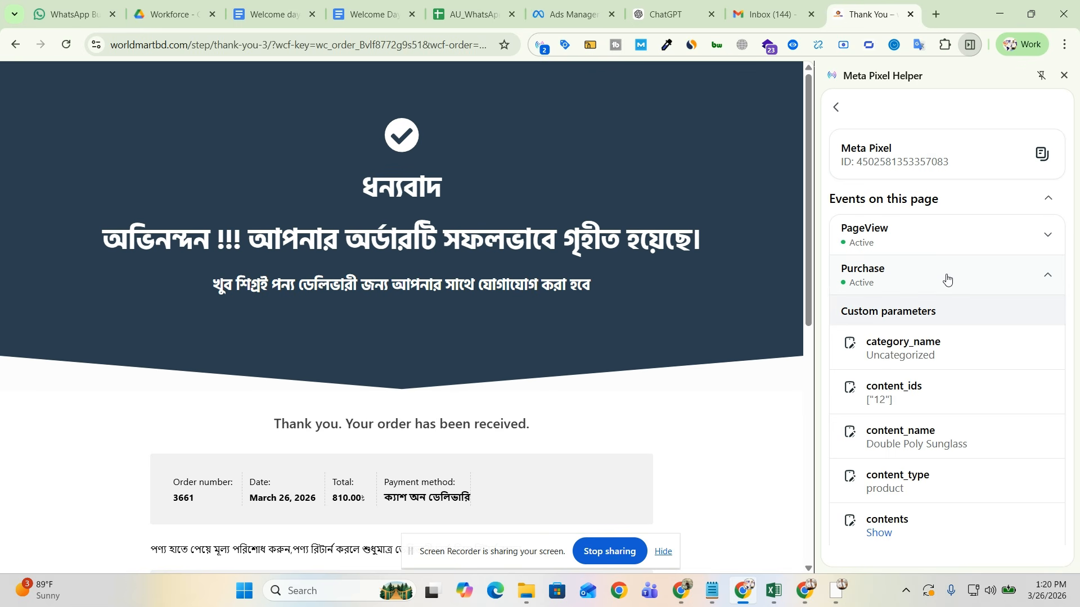
scroll(939, 323, "down", 6)
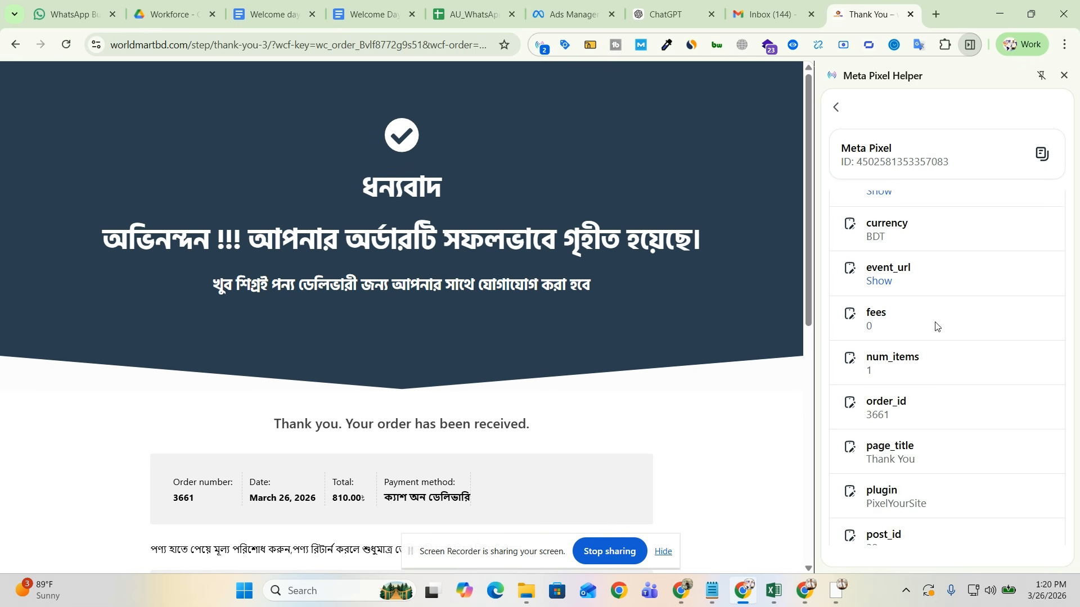
scroll(937, 325, "up", 6)
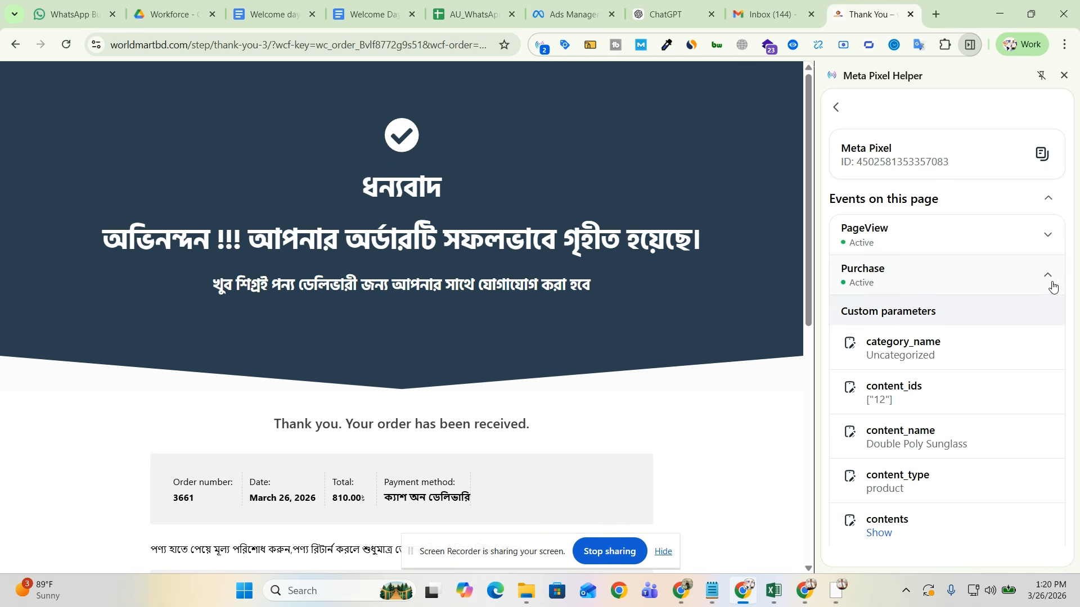
left_click(540, 47)
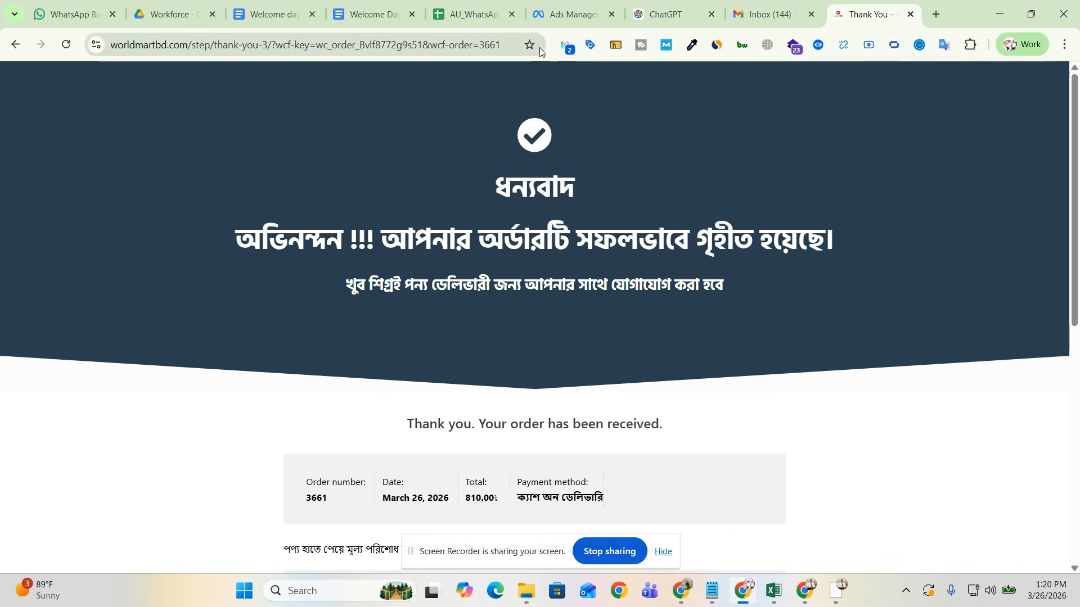
left_click(566, 48)
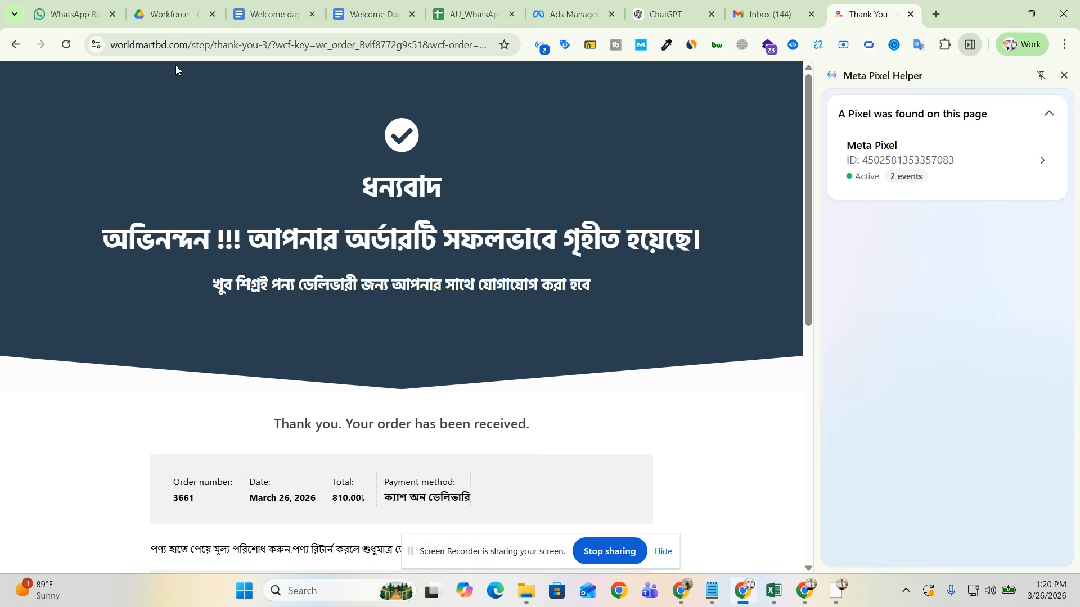
left_click_drag(188, 44, 69, 53)
key("ctrl+c")
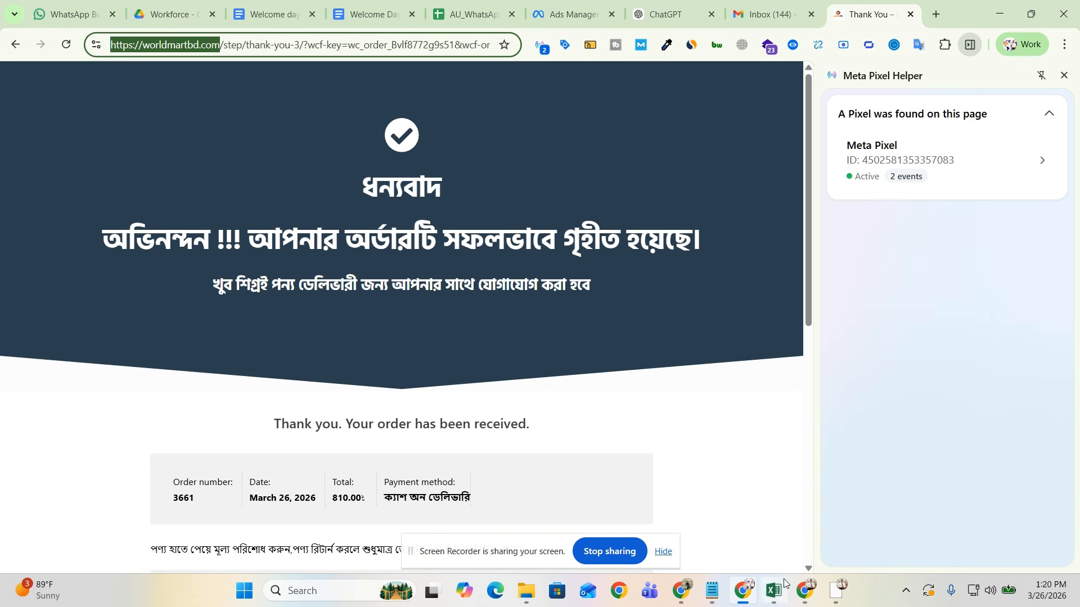
left_click(809, 591)
left_click(731, 517)
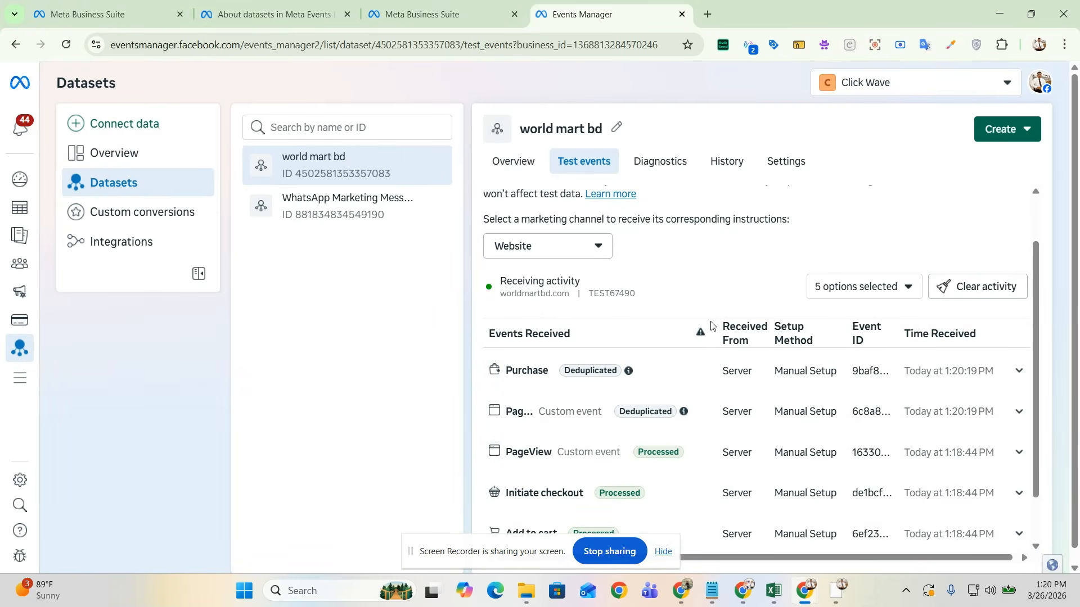
scroll(712, 332, "down", 1)
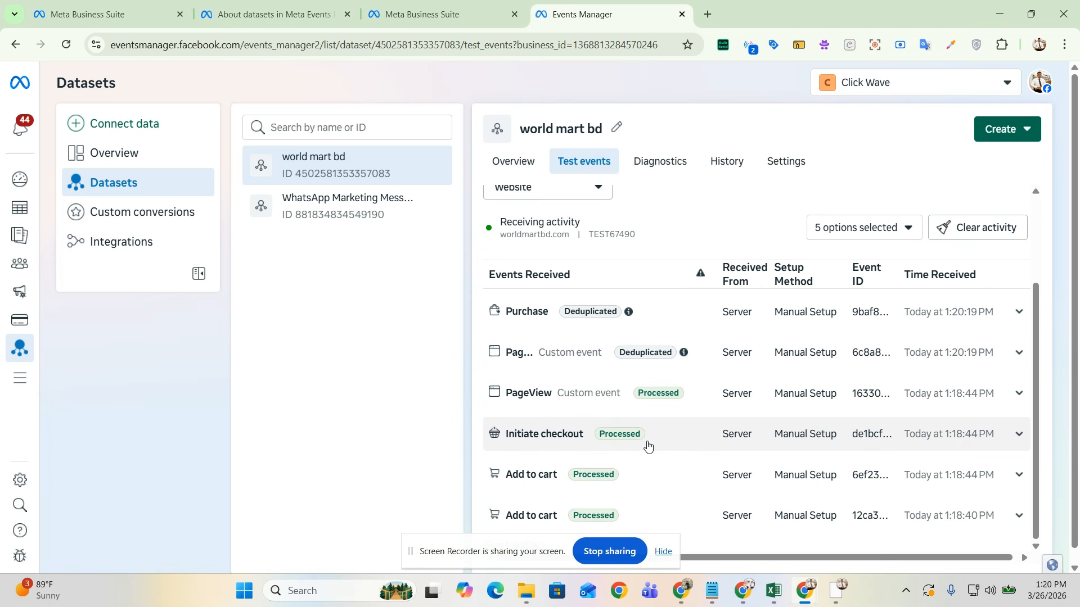
scroll(658, 508, "down", 1)
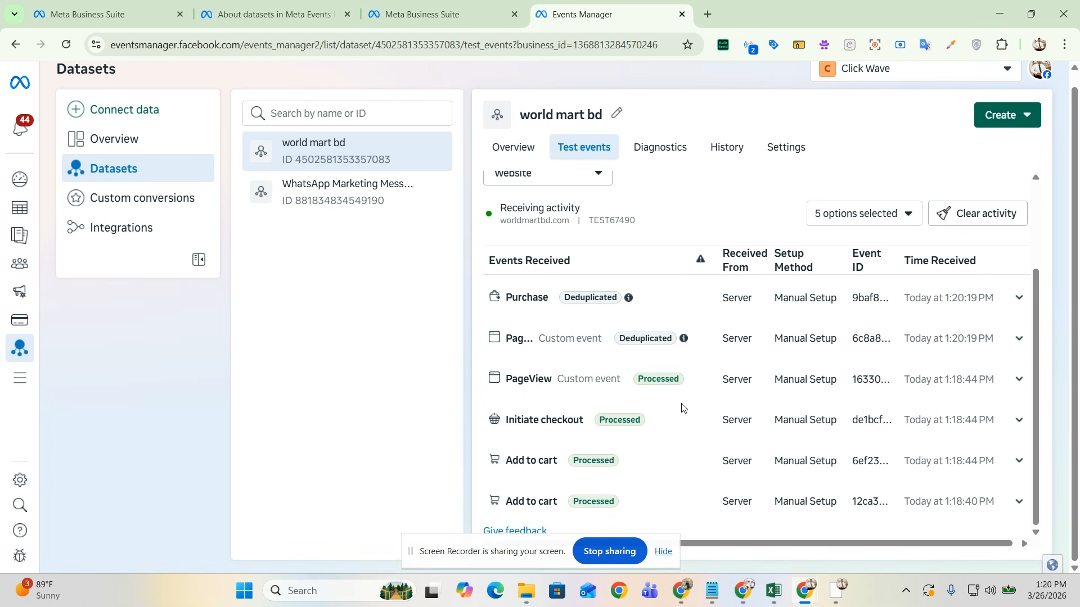
scroll(670, 394, "up", 3)
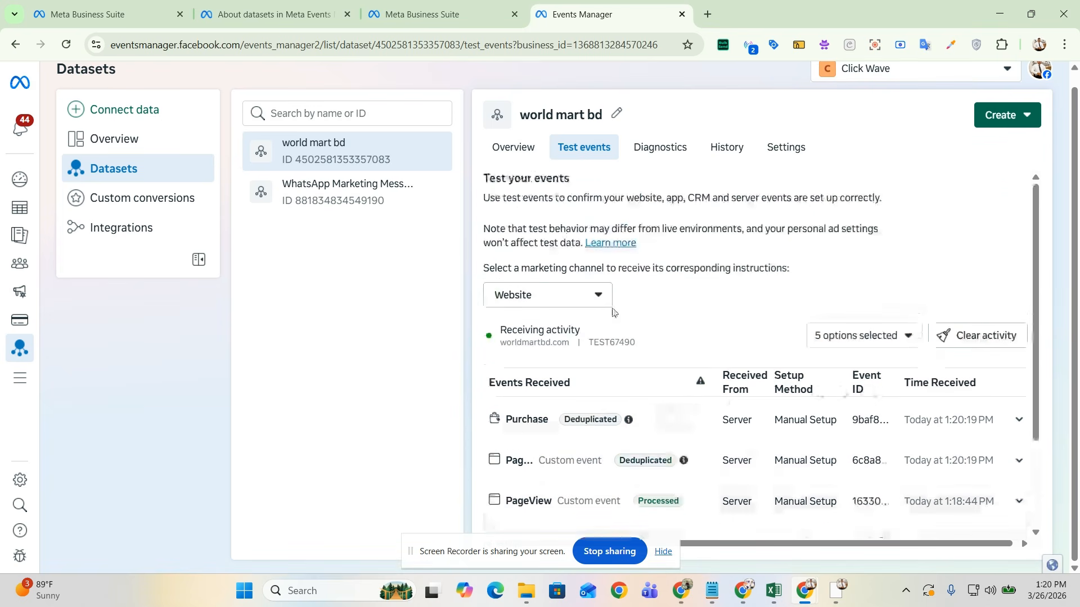
left_click(983, 339)
left_click(676, 293)
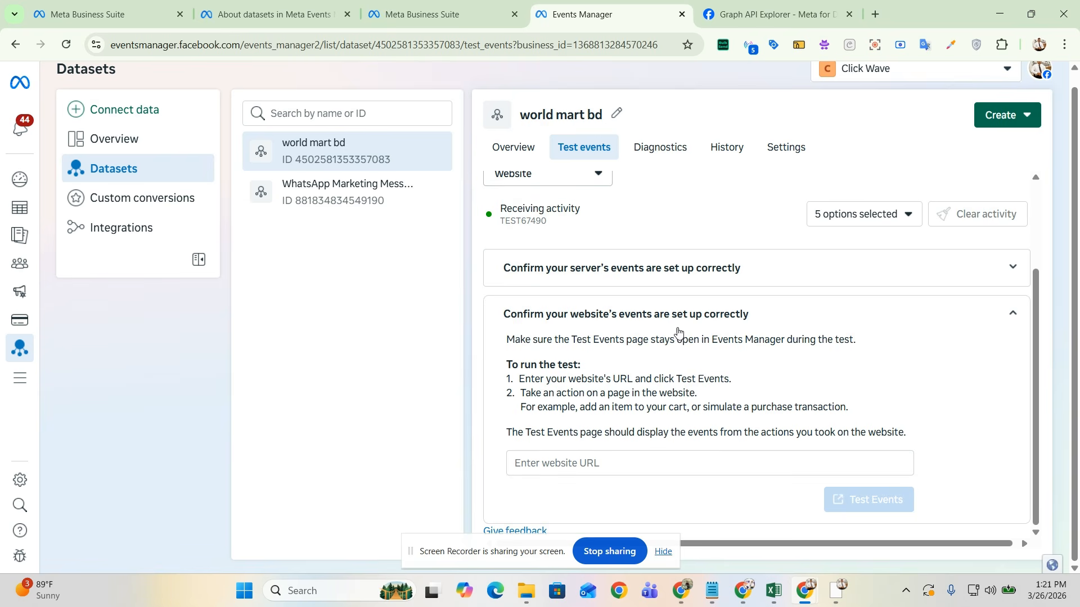
left_click(590, 469)
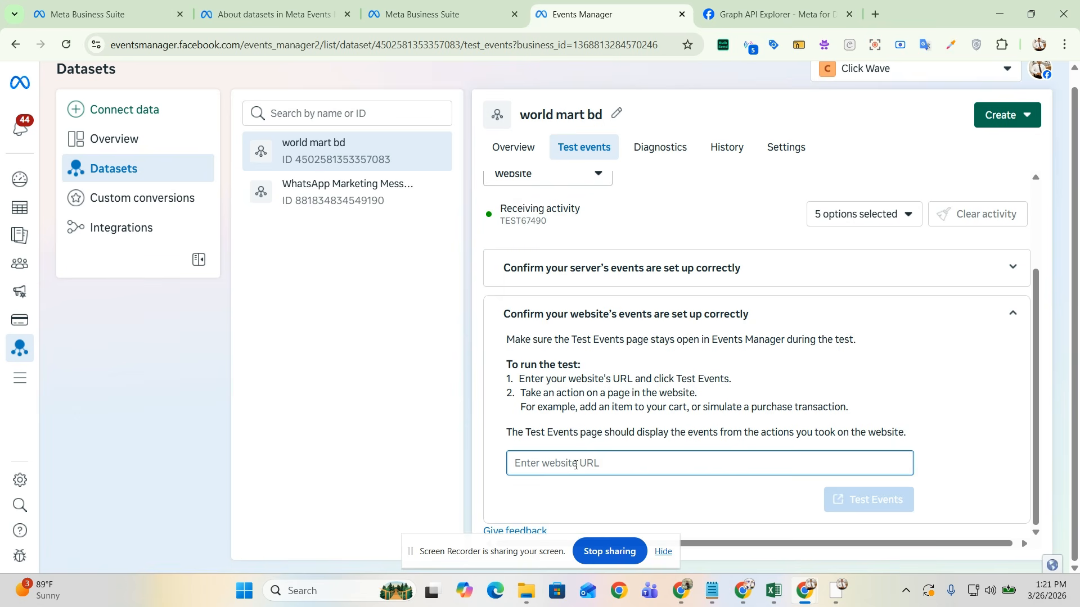
key("ctrl+v")
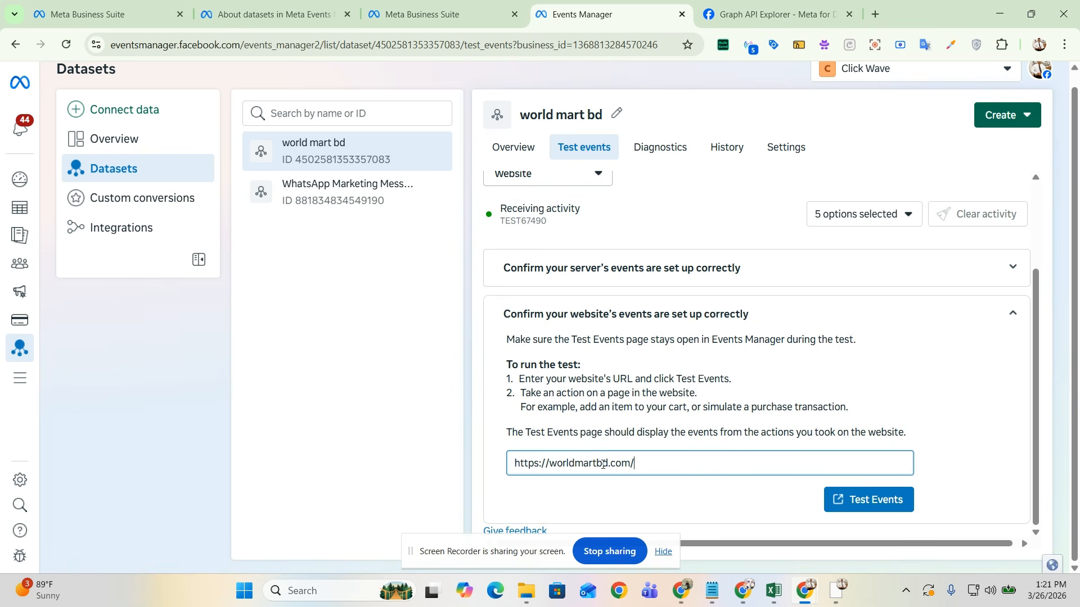
left_click(881, 506)
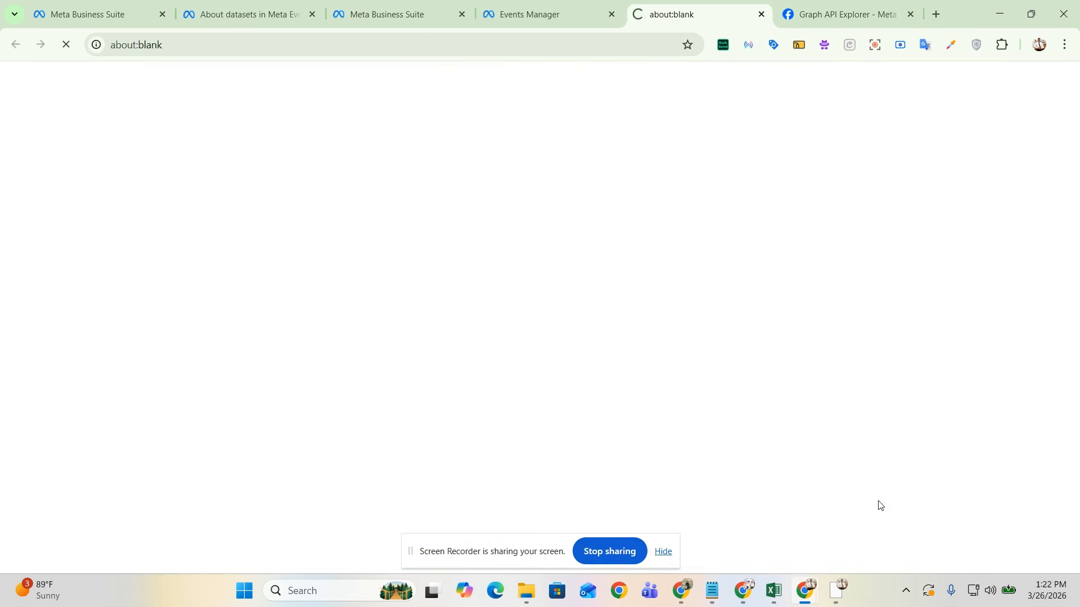
- Browse the worldmartbd.com test page through to its billing form to generate test events
left_click(564, 3)
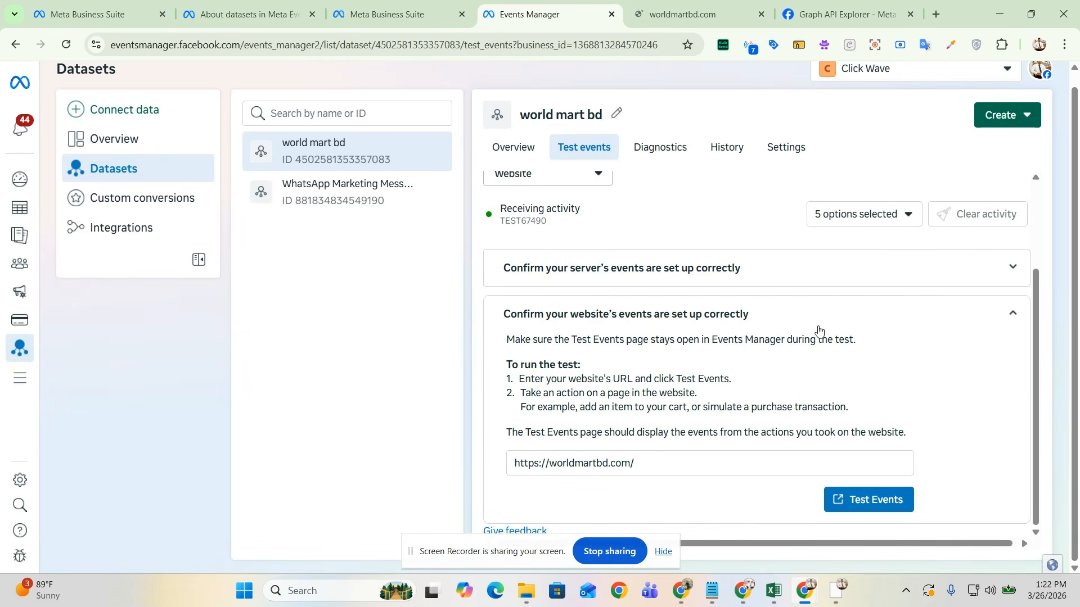
left_click(695, 7)
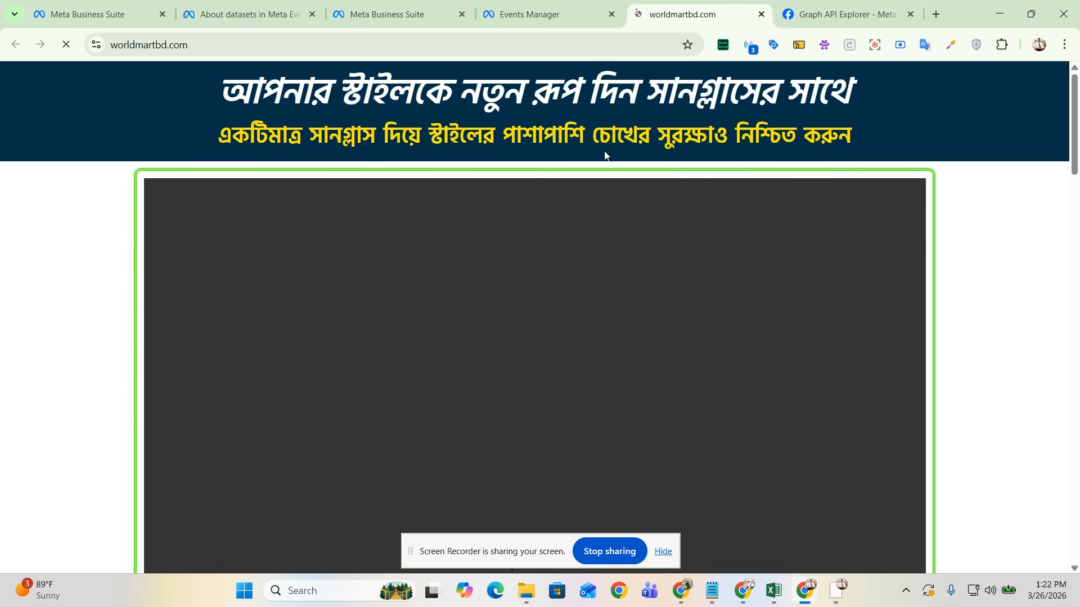
scroll(589, 148, "down", 2)
scroll(589, 148, "down", 12)
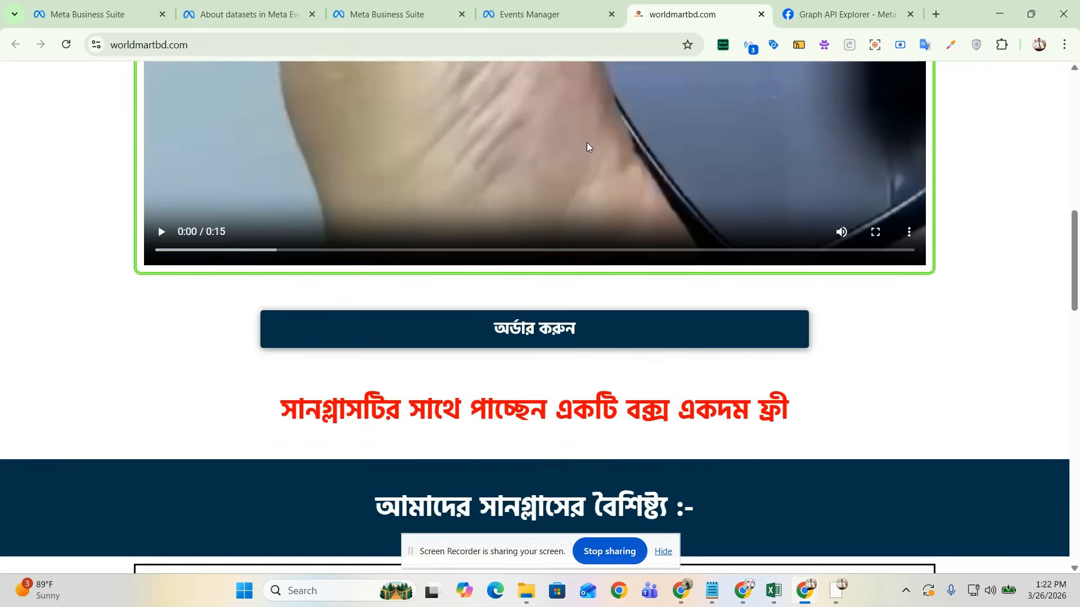
scroll(585, 151, "up", 9)
scroll(585, 149, "up", 3)
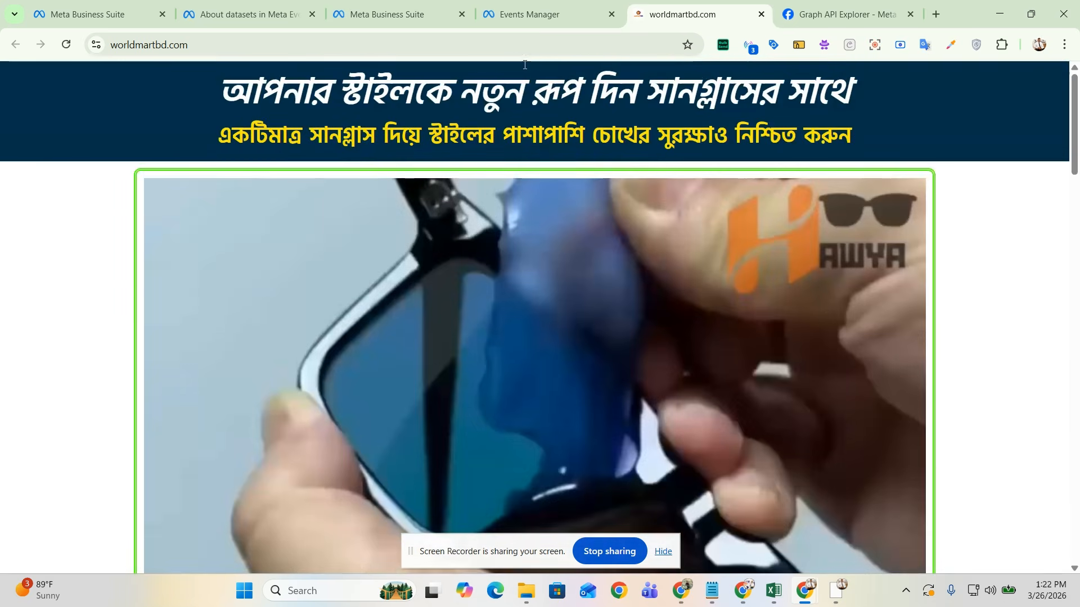
scroll(619, 164, "down", 12)
scroll(615, 164, "down", 15)
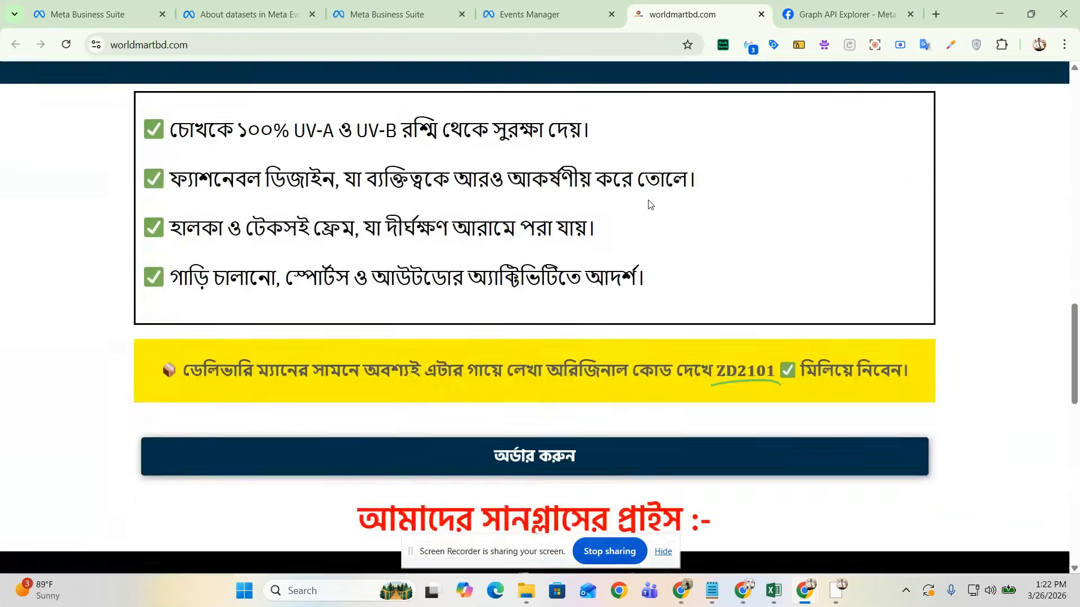
scroll(635, 194, "down", 6)
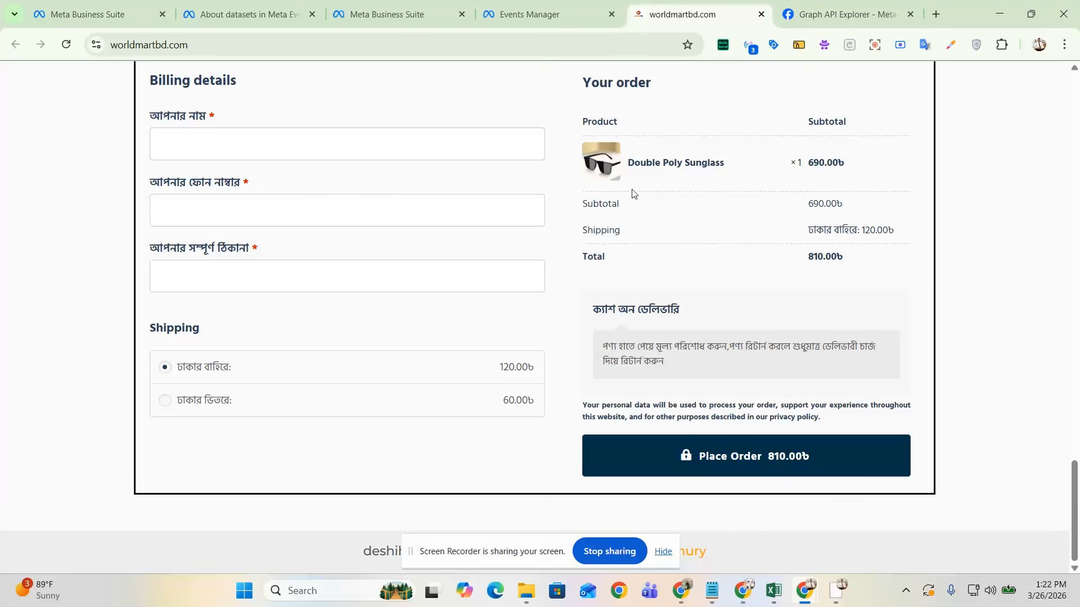
scroll(630, 205, "up", 8)
scroll(624, 213, "up", 15)
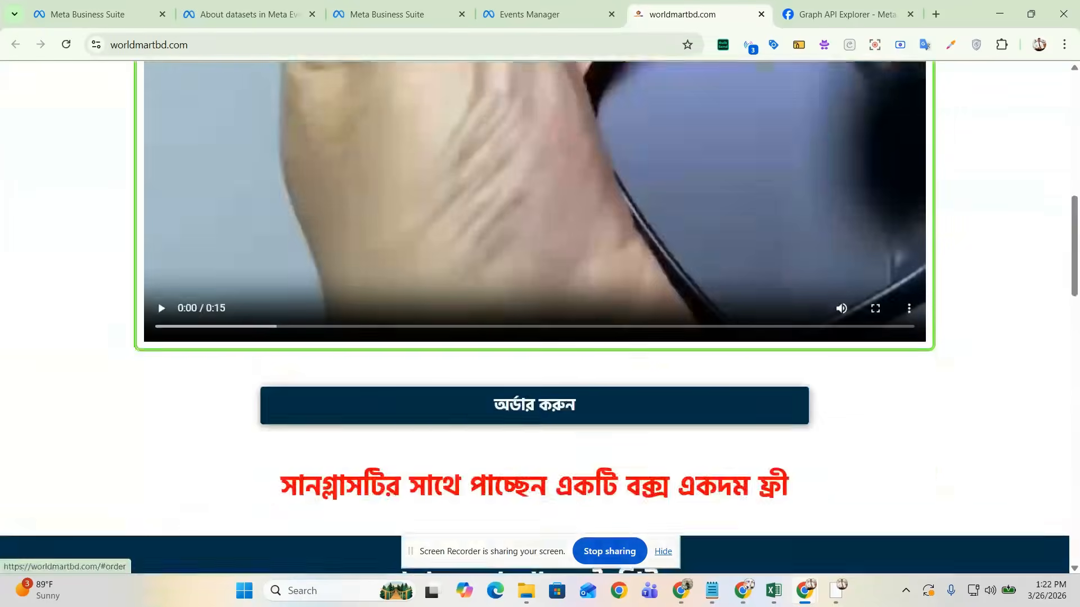
scroll(619, 222, "down", 15)
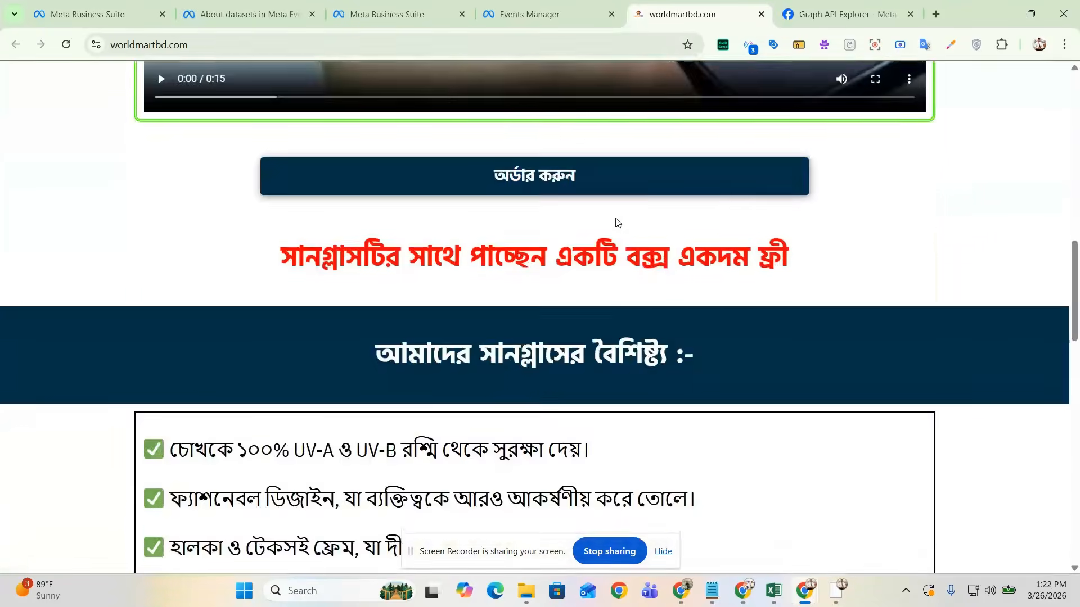
scroll(613, 220, "down", 4)
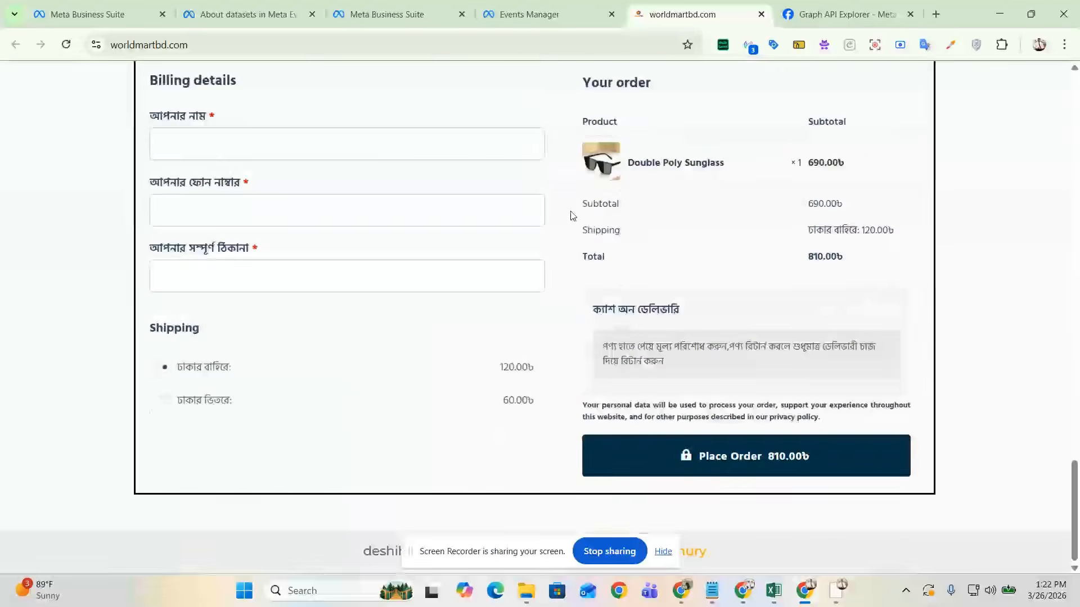
- Check the browser and server events received from the website test for world mart bd in Events Manager
left_click(548, 14)
scroll(803, 344, "down", 1)
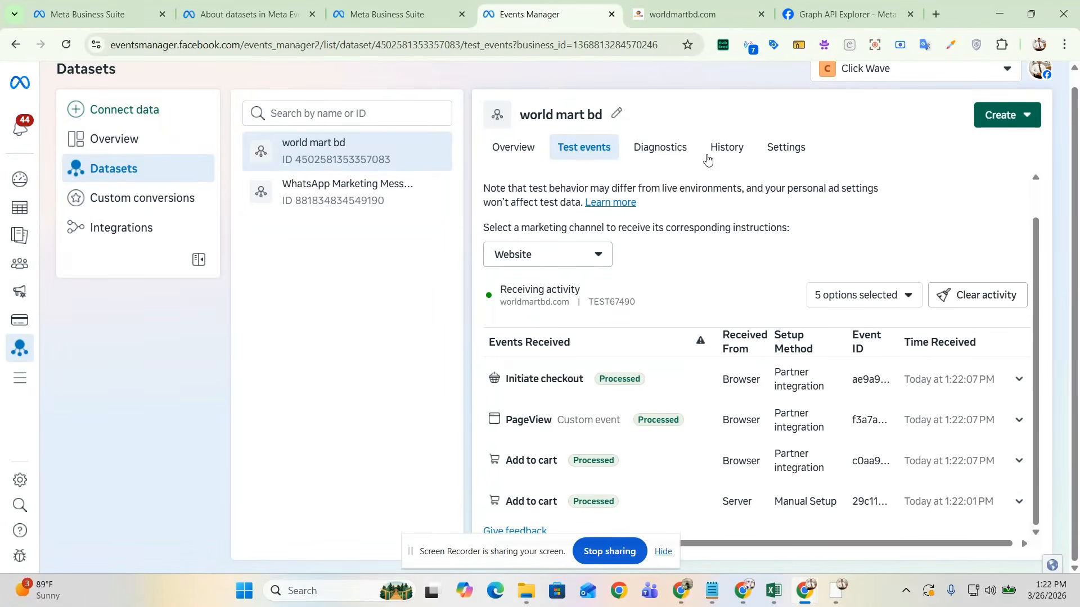
scroll(619, 393, "down", 2)
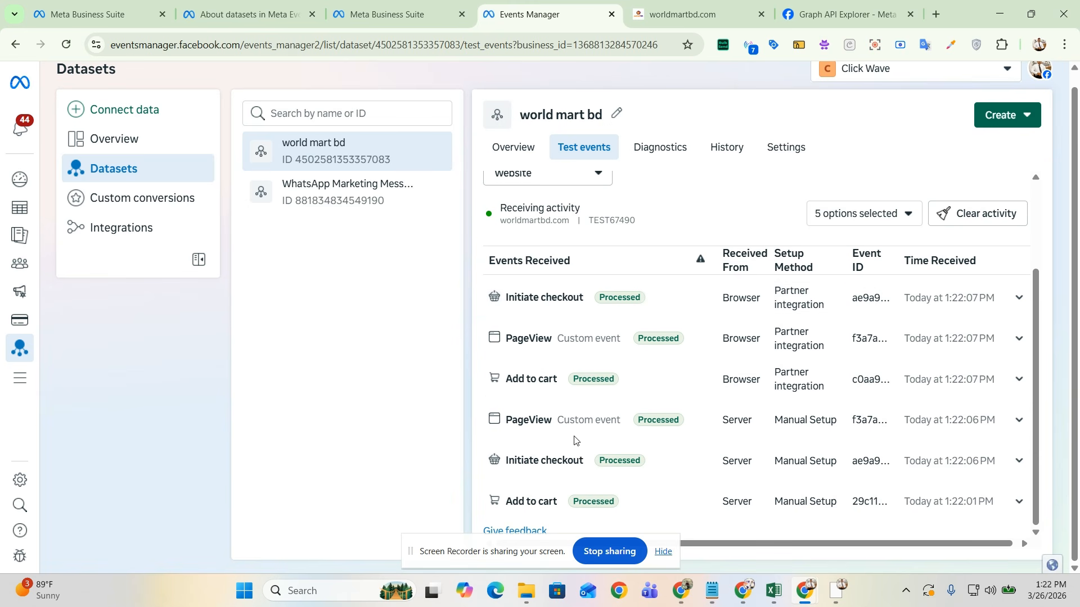
scroll(619, 467, "down", 1)
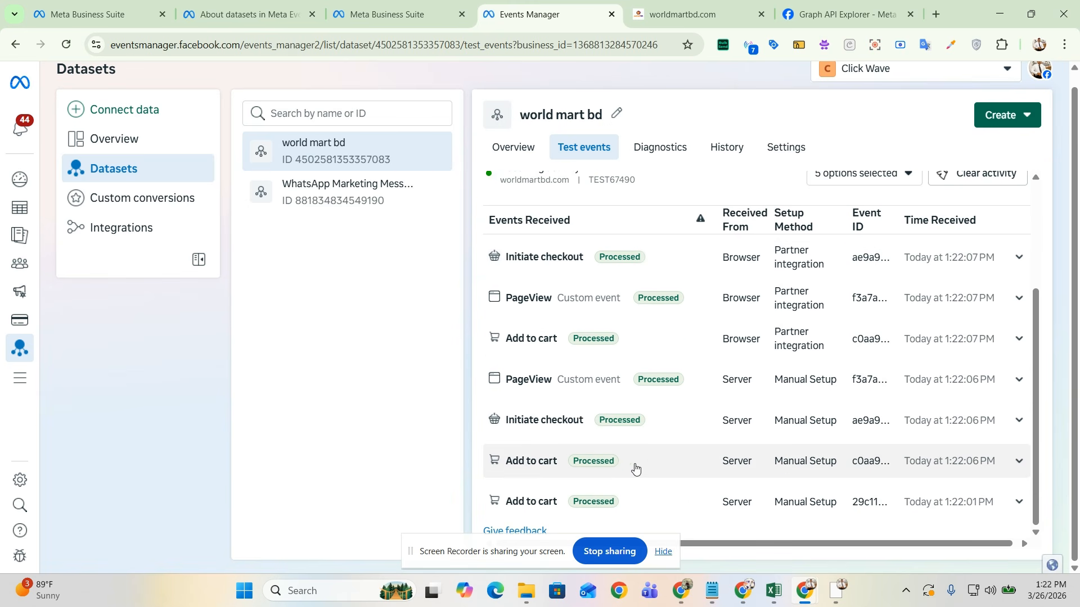
- Fill in the customer's name, phone number and address in the worldmartbd.com billing form and place the Double Poly Sunglass test order
left_click(705, 8)
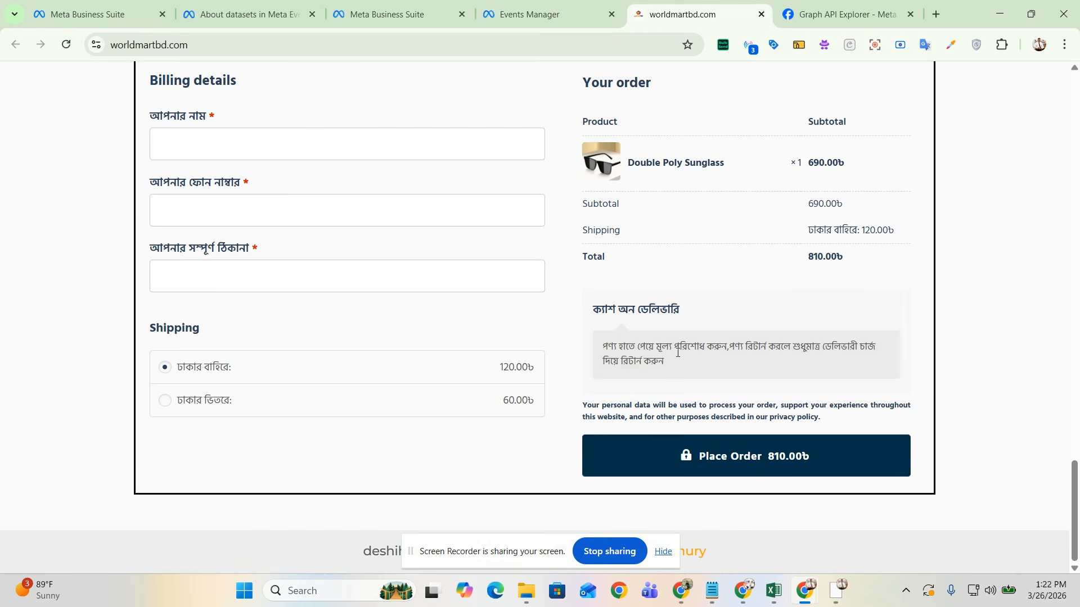
scroll(726, 365, "up", 4)
scroll(722, 366, "down", 3)
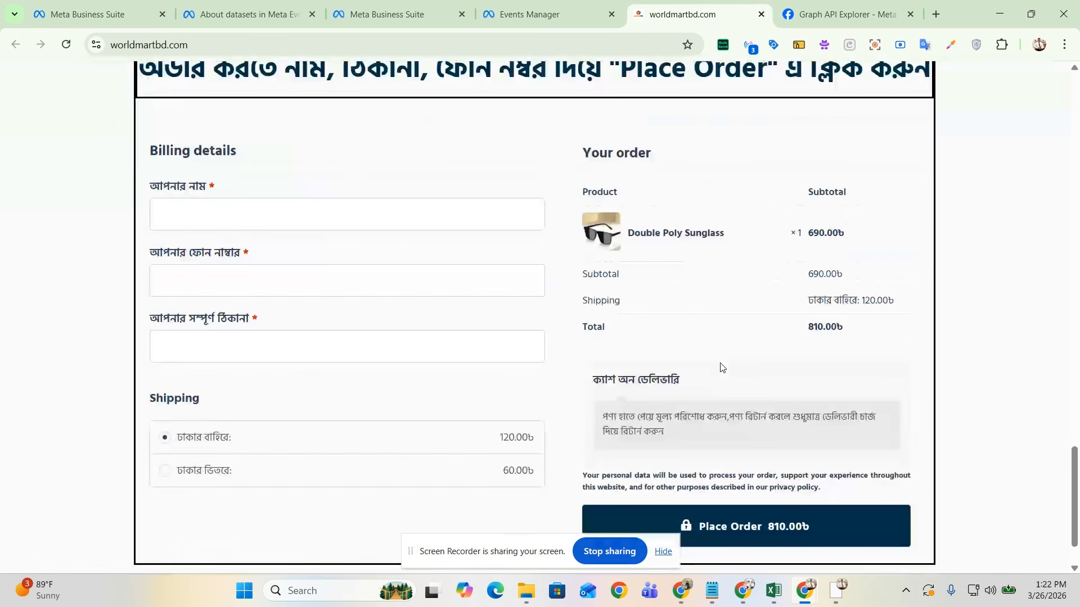
left_click(299, 205)
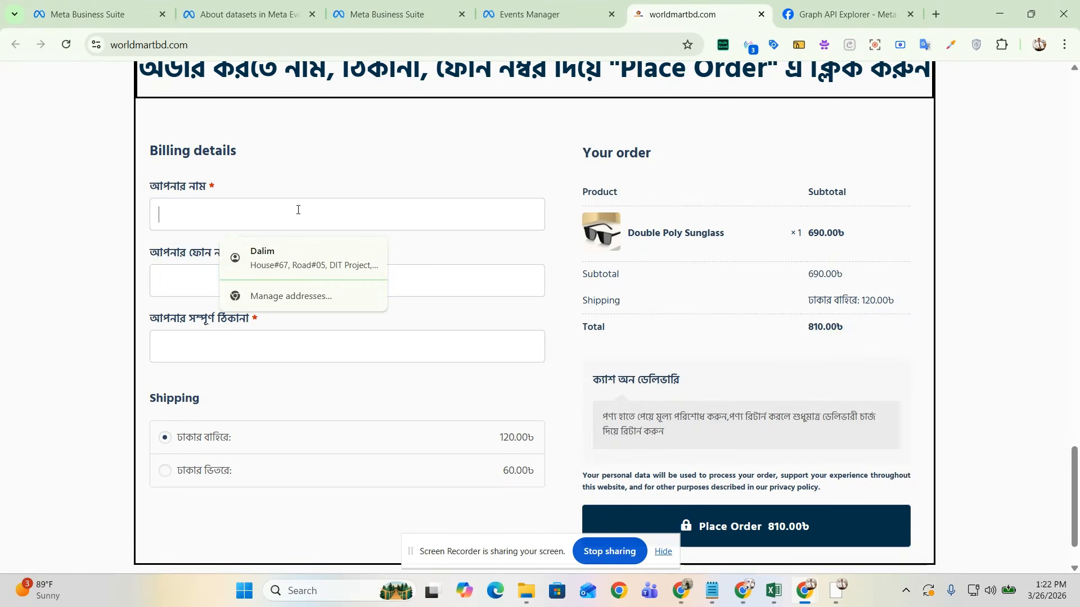
left_click(281, 241)
left_click_drag(218, 220, 135, 221)
key("BackSpace")
type("fardin")
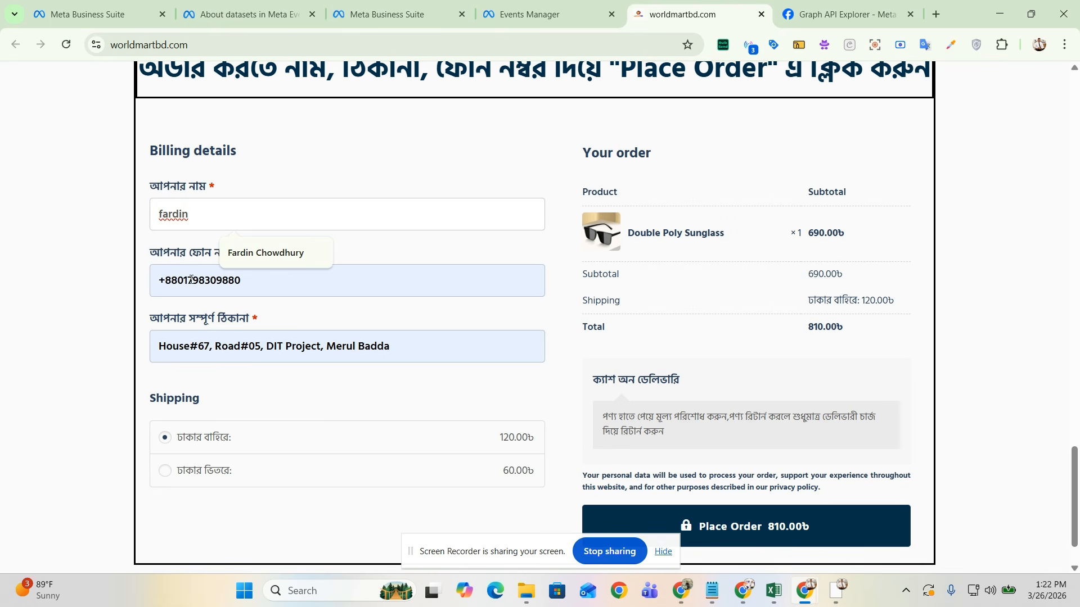
left_click(268, 258)
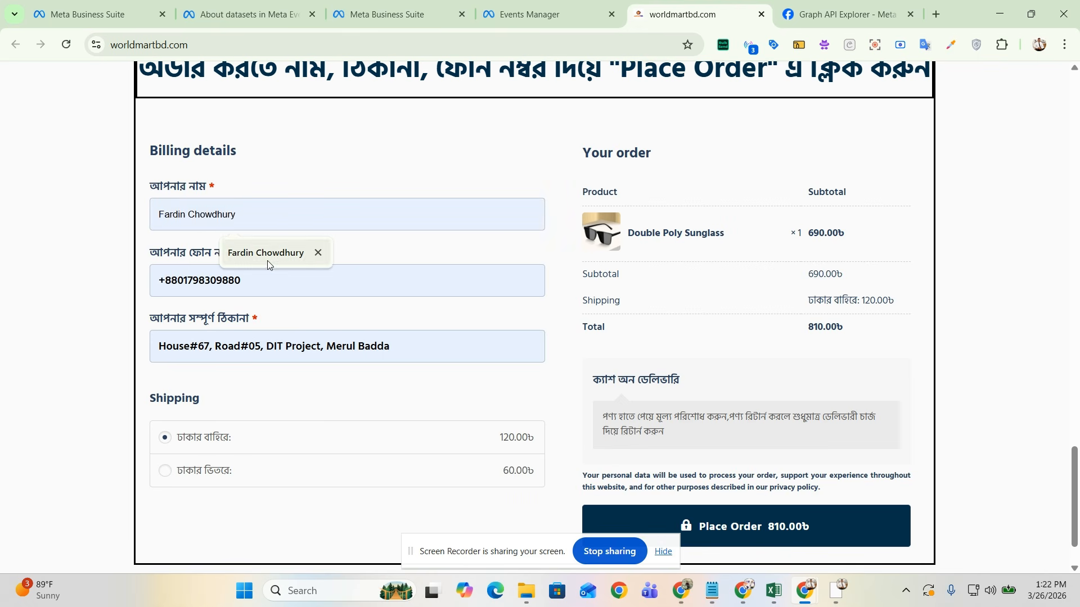
scroll(736, 366, "down", 1)
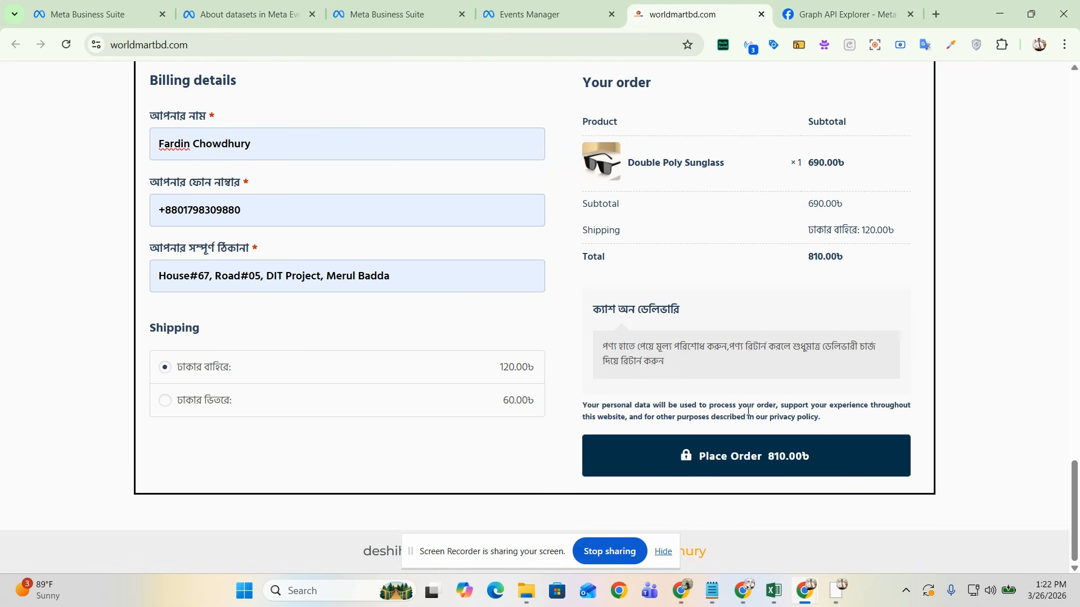
left_click(753, 456)
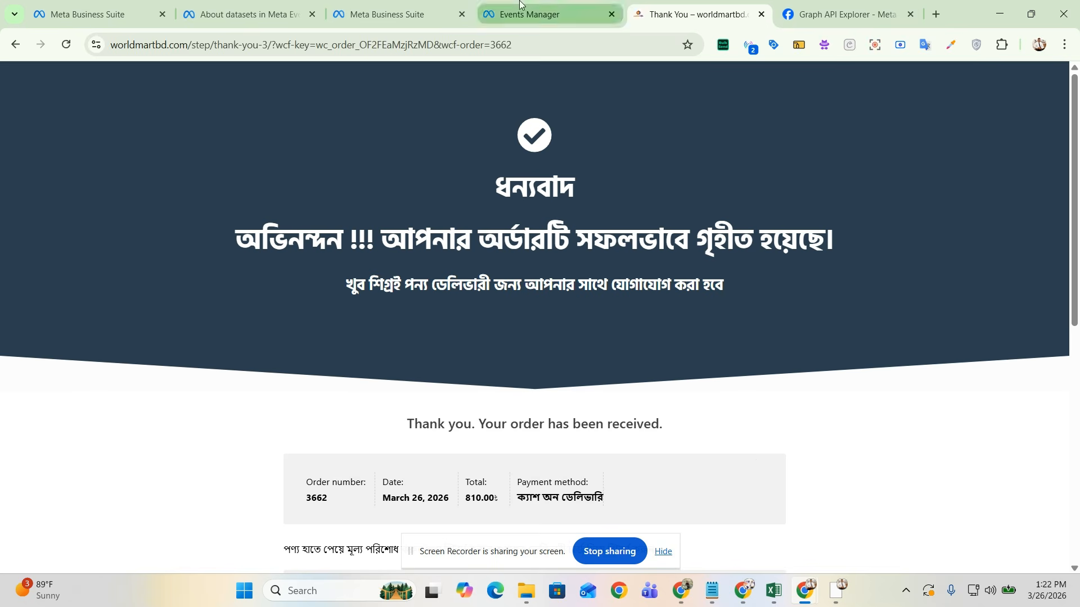
- Expand the browser Purchase event in Events Manager's test events for world mart bd and review its parameters and advanced matching data
left_click(529, 14)
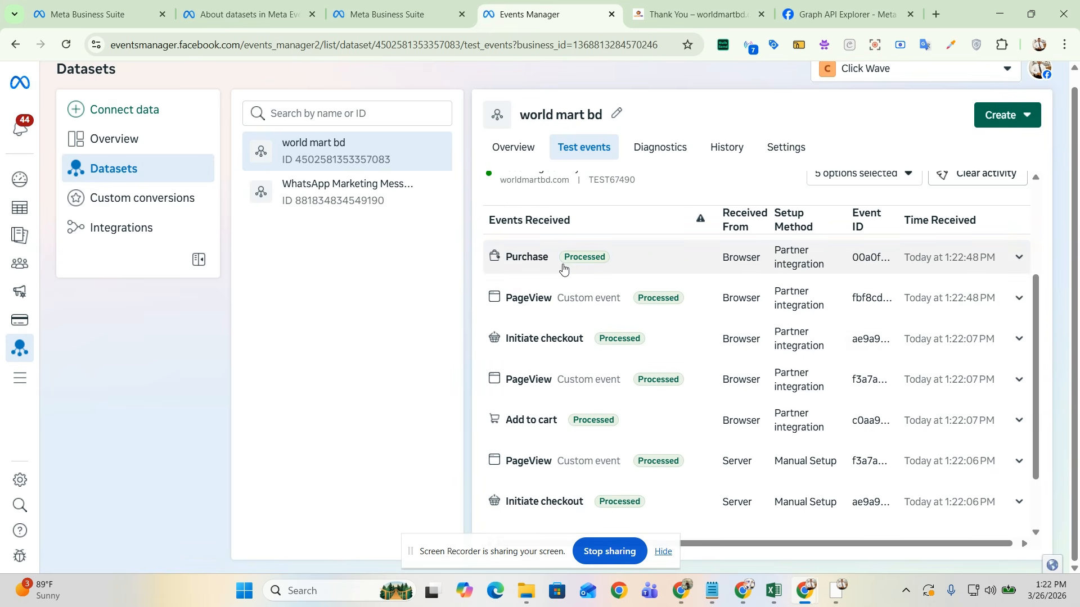
left_click(565, 269)
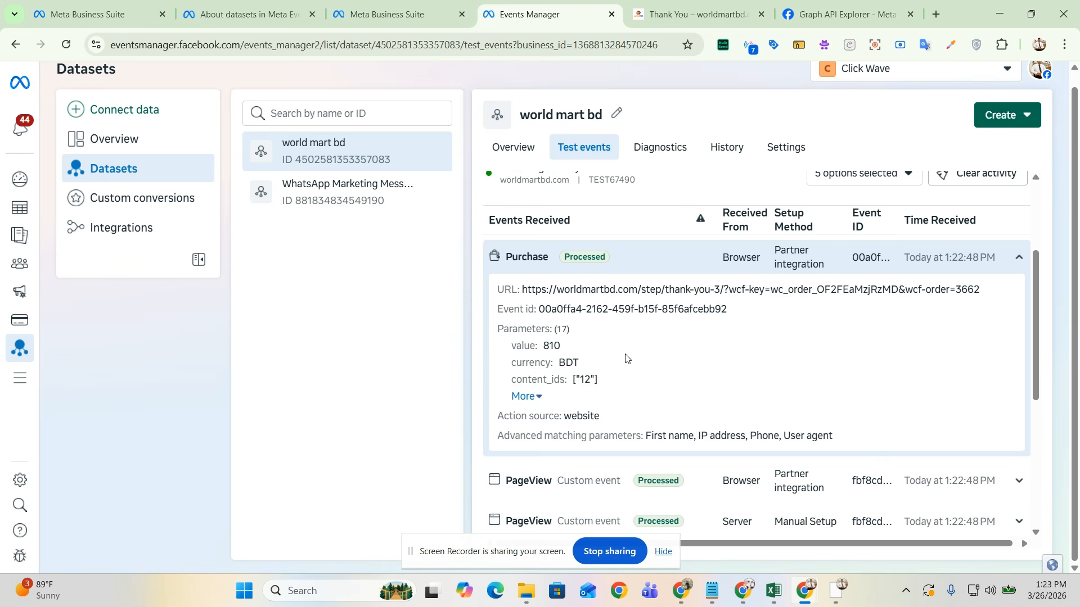
scroll(612, 366, "down", 2)
scroll(607, 355, "up", 5)
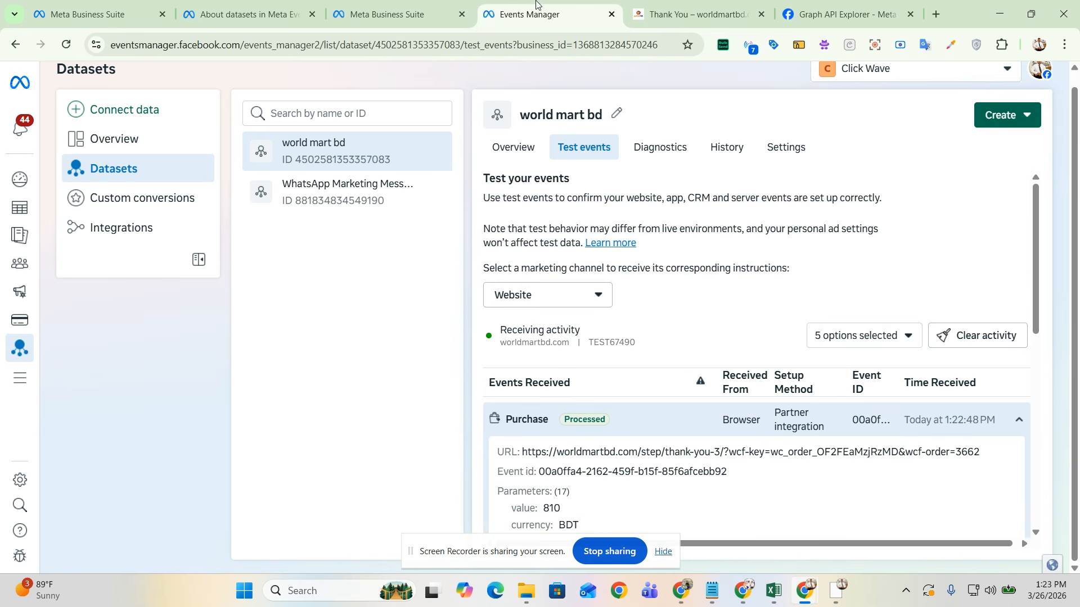